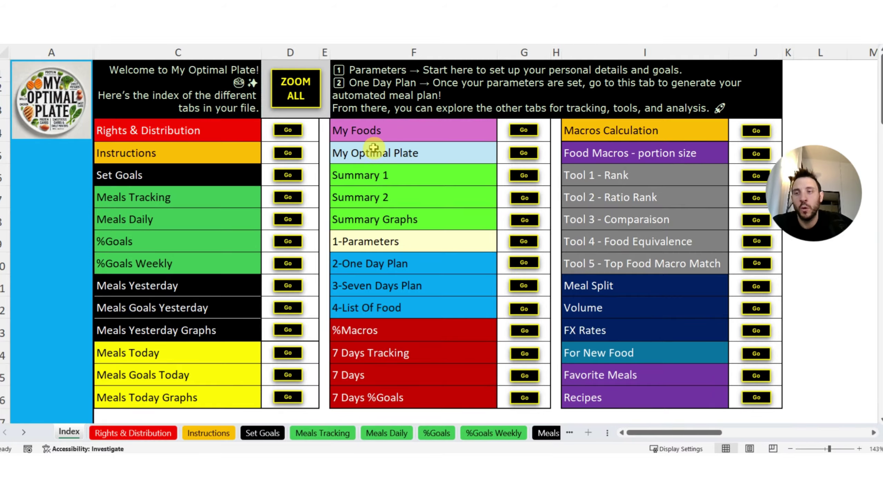
- View the Rights & Distribution sheet from the index, and return to the index
{"action": "left_click", "coordinate": [280, 137]}
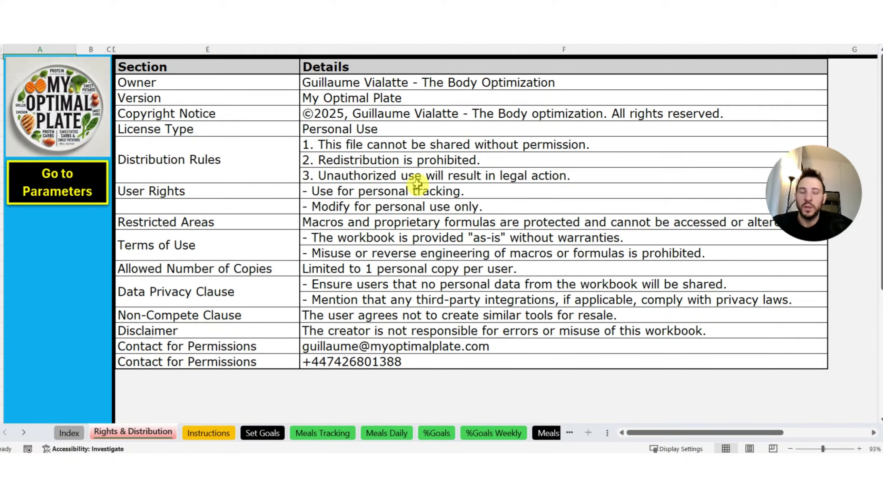
{"action": "left_click", "coordinate": [54, 109]}
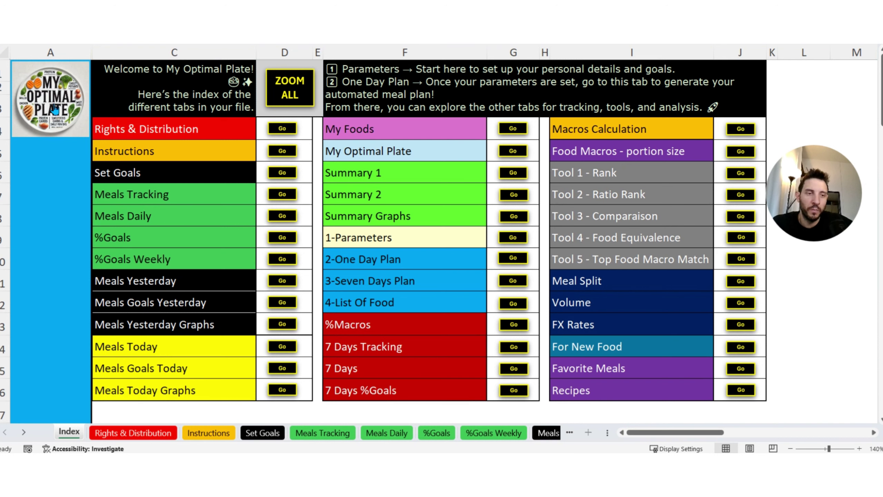
{"action": "left_click", "coordinate": [284, 129]}
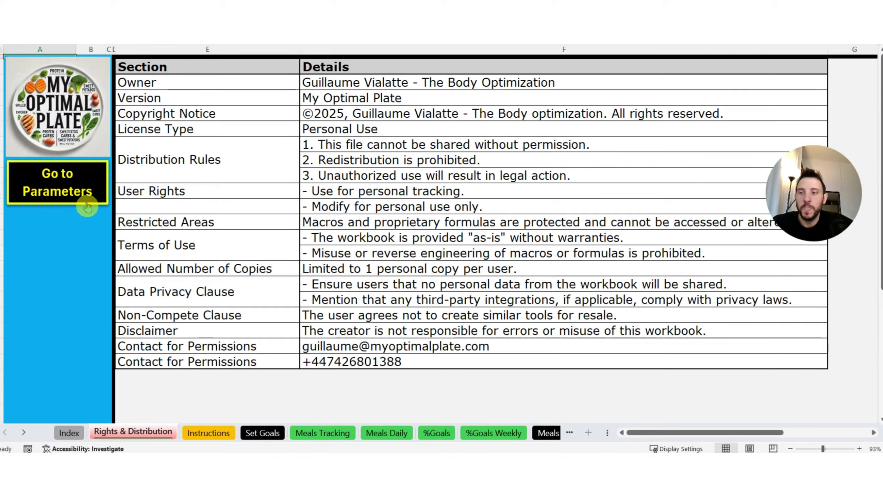
{"action": "left_click", "coordinate": [65, 176]}
- Open the Instructions sheet from the index and read all its sections, from User Details down to Set Goals
{"action": "left_click", "coordinate": [284, 151]}
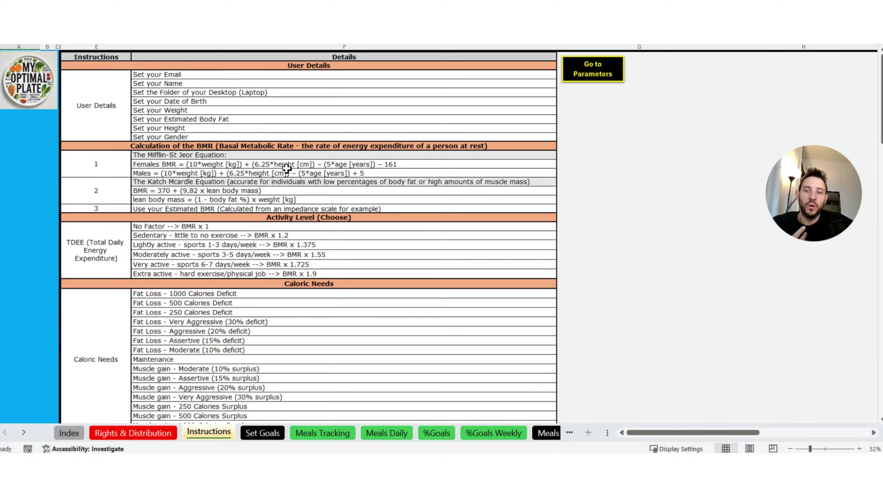
{"action": "scroll", "coordinate": [286, 169], "scroll_direction": "down", "scroll_amount": 3}
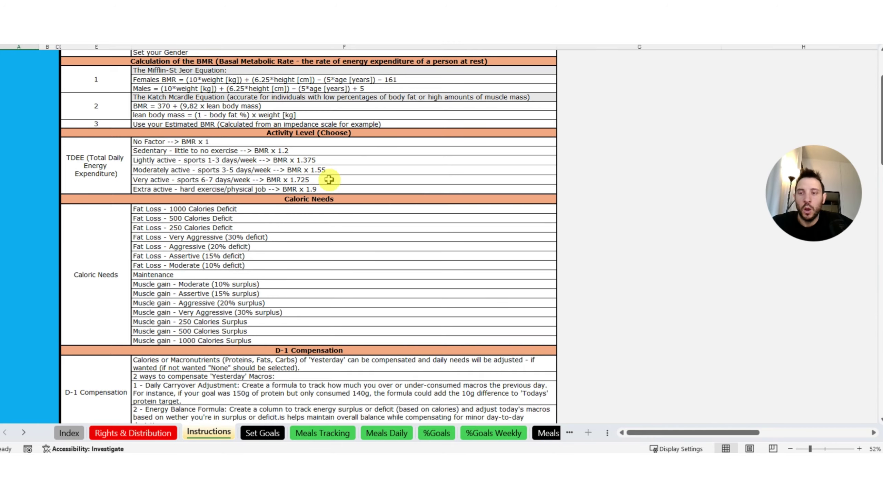
{"action": "scroll", "coordinate": [327, 180], "scroll_direction": "down", "scroll_amount": 3}
{"action": "scroll", "coordinate": [334, 149], "scroll_direction": "down", "scroll_amount": 5}
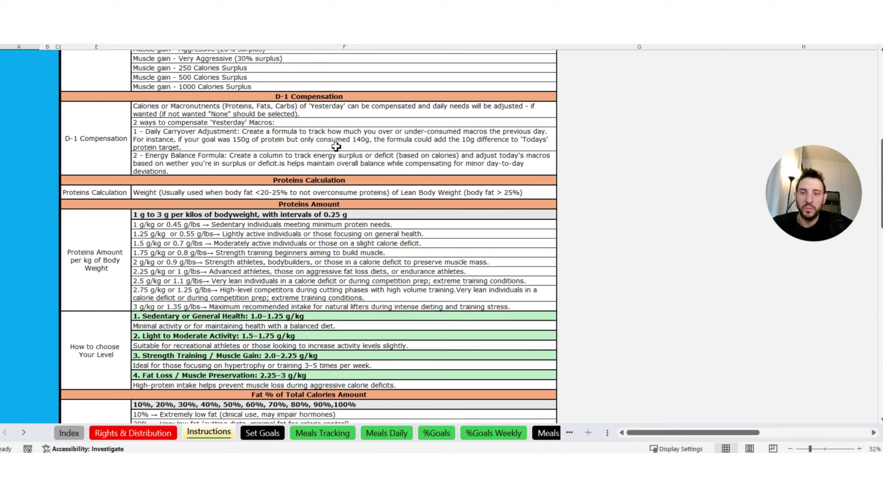
{"action": "scroll", "coordinate": [330, 181], "scroll_direction": "down", "scroll_amount": 5}
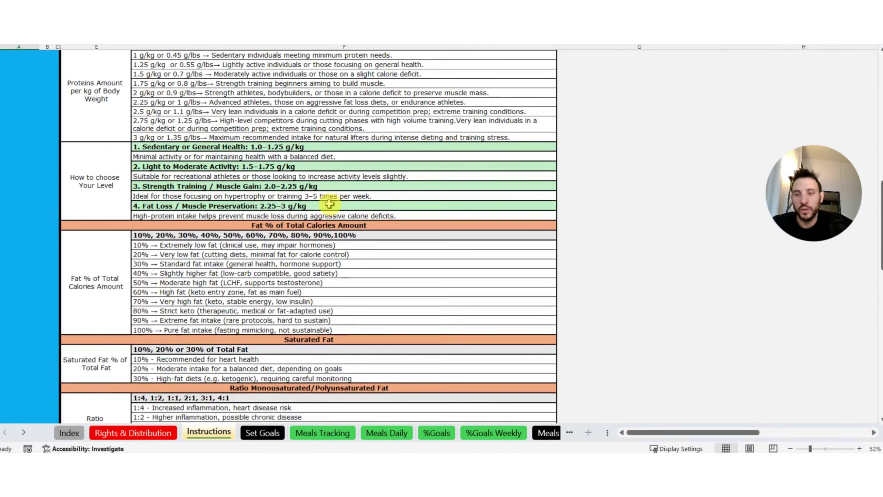
{"action": "scroll", "coordinate": [329, 205], "scroll_direction": "down", "scroll_amount": 3}
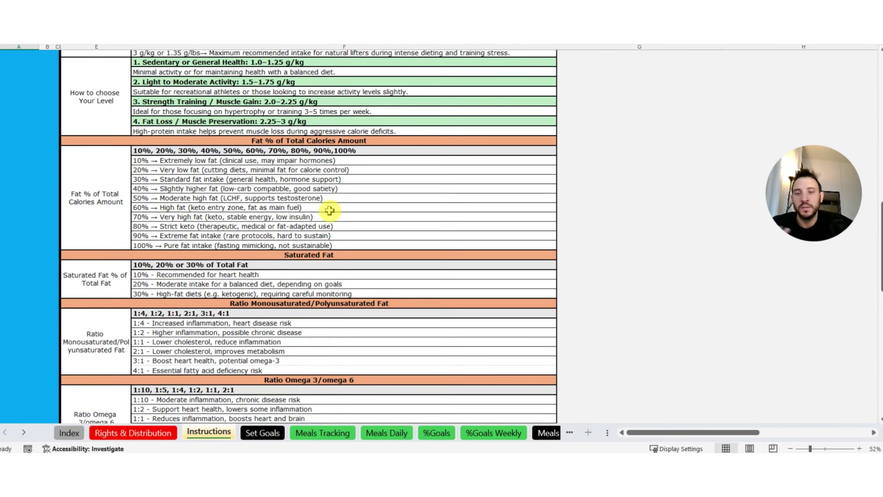
{"action": "scroll", "coordinate": [330, 210], "scroll_direction": "down", "scroll_amount": 3}
{"action": "scroll", "coordinate": [345, 248], "scroll_direction": "down", "scroll_amount": 2}
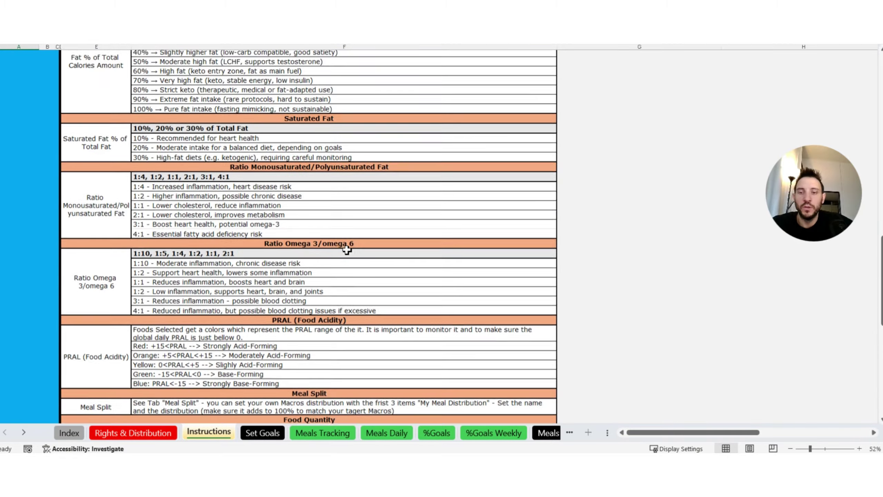
{"action": "scroll", "coordinate": [346, 250], "scroll_direction": "down", "scroll_amount": 1}
{"action": "scroll", "coordinate": [350, 255], "scroll_direction": "down", "scroll_amount": 6}
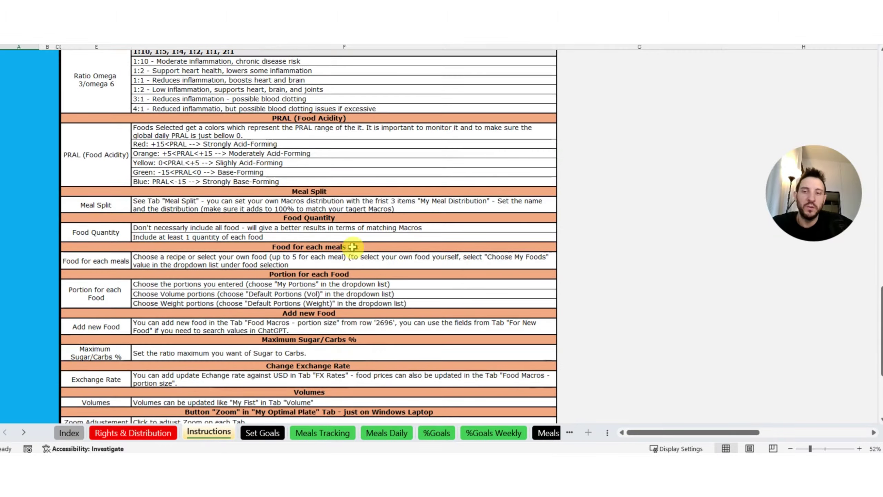
{"action": "scroll", "coordinate": [351, 248], "scroll_direction": "down", "scroll_amount": 3}
{"action": "scroll", "coordinate": [351, 248], "scroll_direction": "down", "scroll_amount": 1}
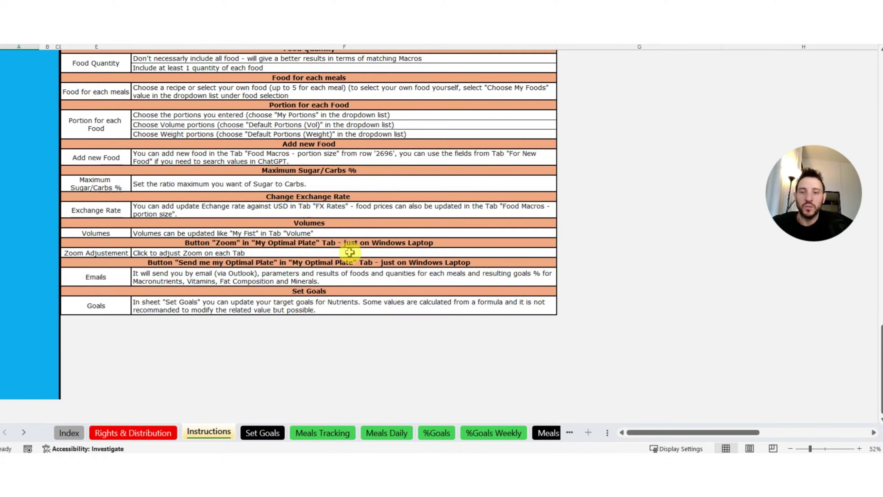
{"action": "scroll", "coordinate": [312, 264], "scroll_direction": "up", "scroll_amount": 20}
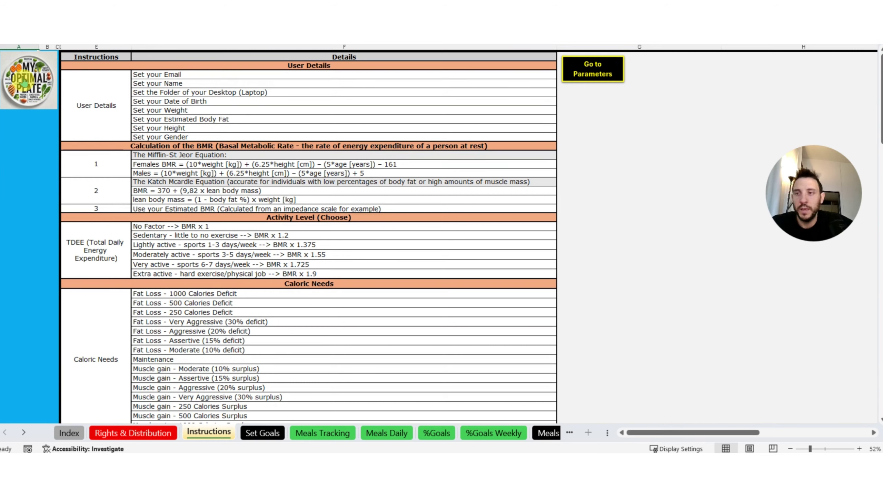
- Return to the index, open the Set Goals sheet and examine the nutrient goals enlarged, down to the PRAL row
{"action": "left_click", "coordinate": [29, 92]}
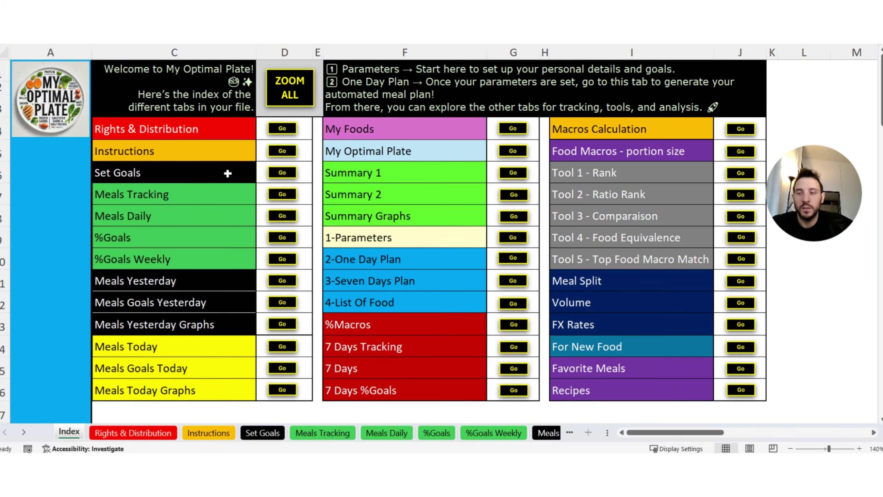
{"action": "left_click", "coordinate": [282, 172]}
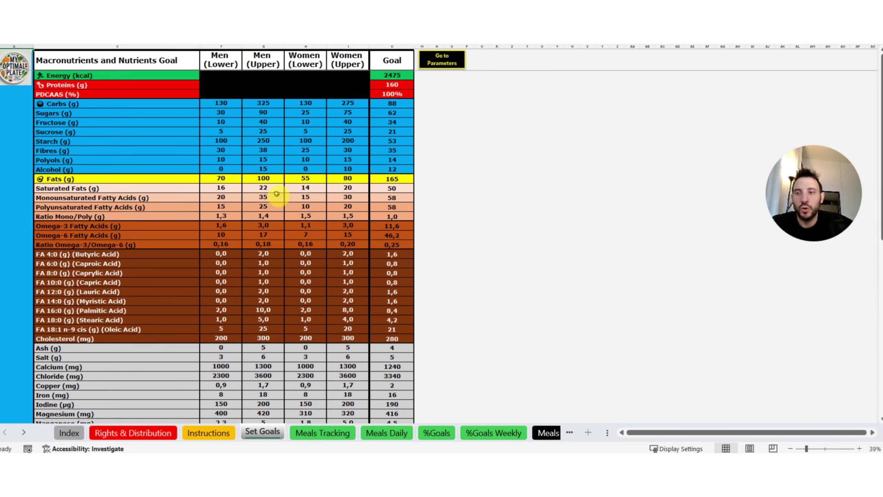
{"action": "left_click", "coordinate": [264, 132]}
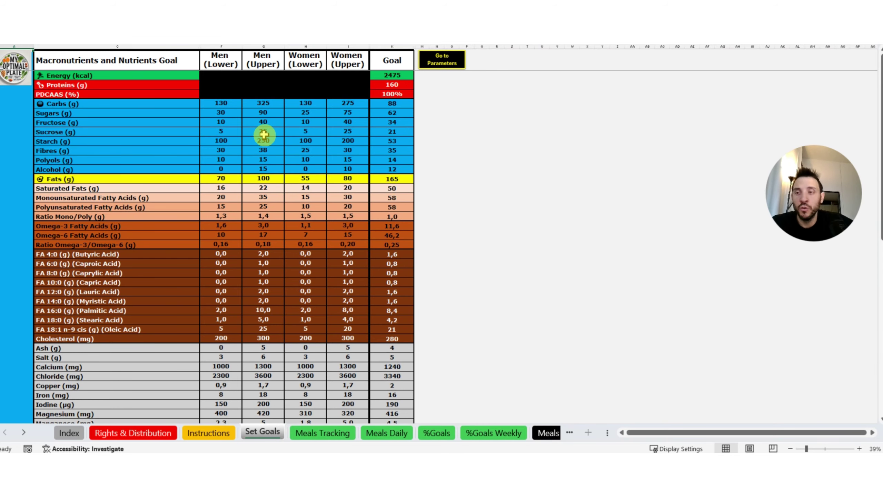
{"action": "scroll", "coordinate": [264, 135], "scroll_direction": "up", "scroll_amount": 1, "text": "ctrl"}
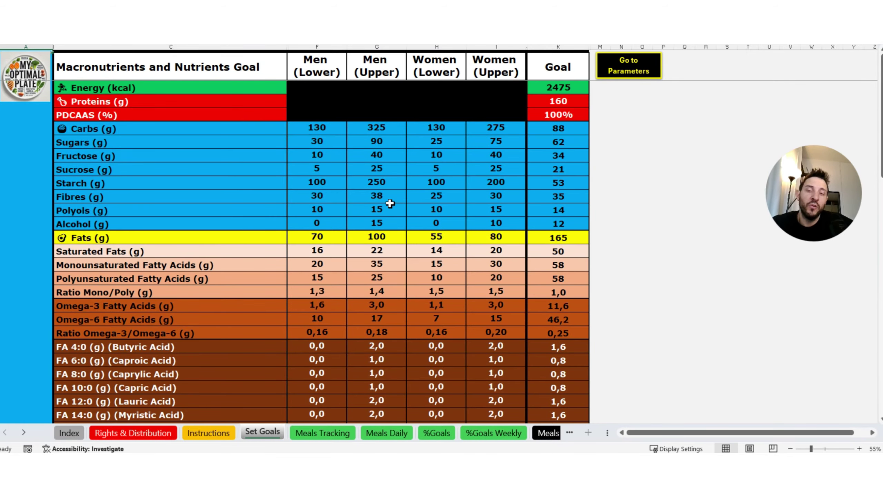
{"action": "scroll", "coordinate": [379, 194], "scroll_direction": "down", "scroll_amount": 7}
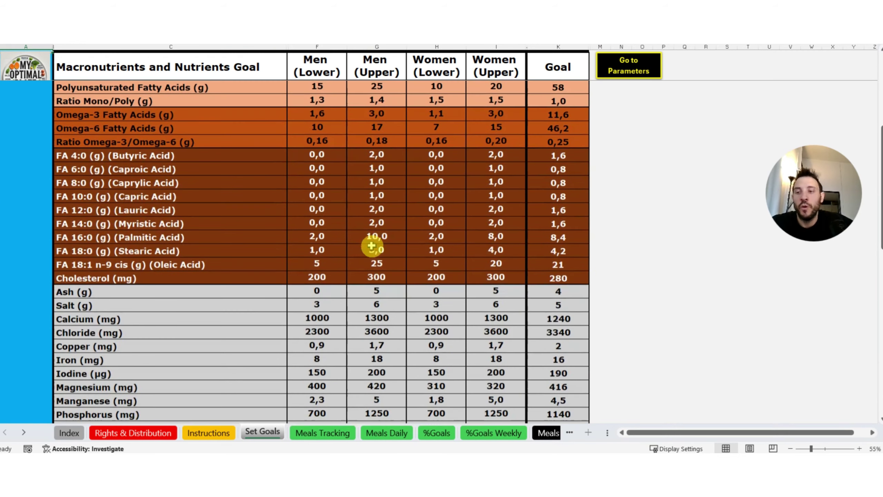
{"action": "scroll", "coordinate": [369, 248], "scroll_direction": "down", "scroll_amount": 5}
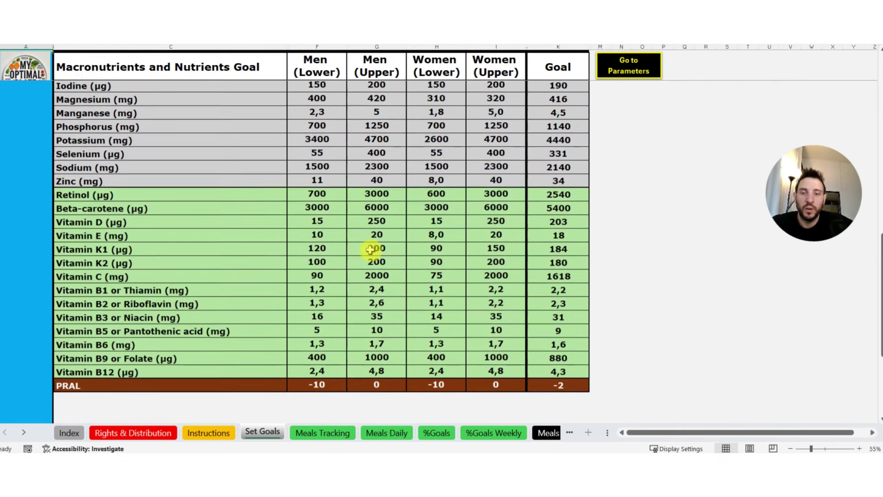
{"action": "scroll", "coordinate": [370, 259], "scroll_direction": "up", "scroll_amount": 12}
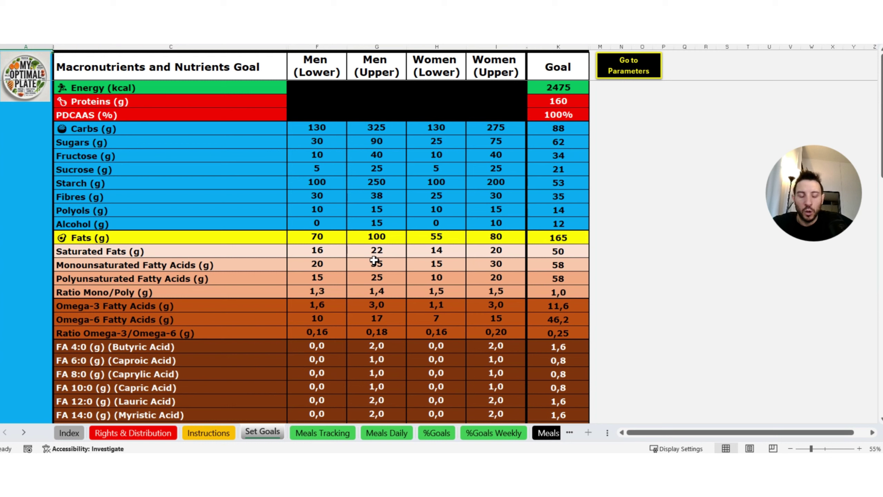
- Examine the men's and women's lower and upper limits for the carbohydrate, fat and fatty acid rows on the Set Goals sheet
{"action": "left_click", "coordinate": [370, 227]}
{"action": "left_click", "coordinate": [374, 210]}
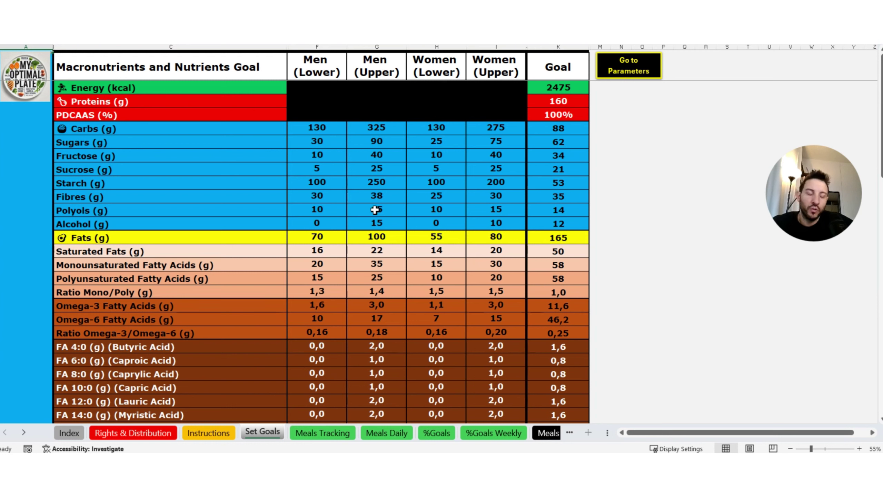
{"action": "left_click", "coordinate": [388, 208]}
{"action": "left_click", "coordinate": [389, 200]}
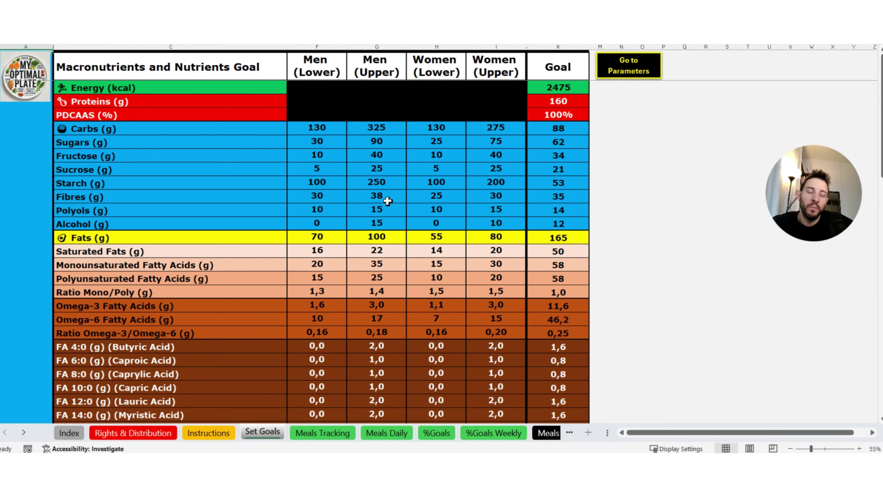
{"action": "left_click", "coordinate": [385, 184]}
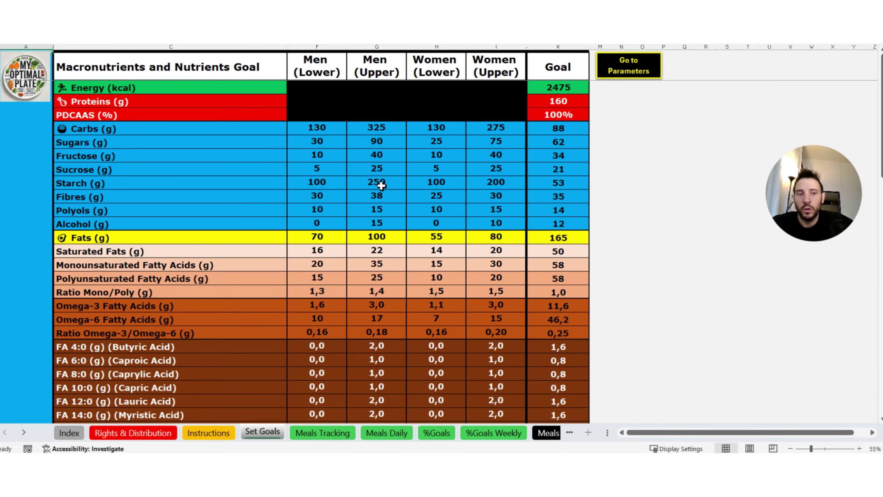
{"action": "scroll", "coordinate": [379, 190], "scroll_direction": "down", "scroll_amount": 3}
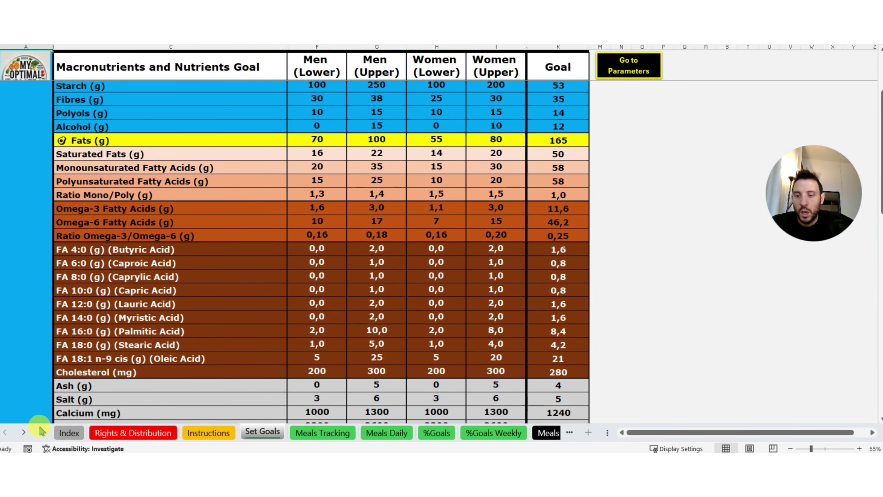
{"action": "scroll", "coordinate": [153, 217], "scroll_direction": "up", "scroll_amount": 2}
{"action": "scroll", "coordinate": [153, 218], "scroll_direction": "up", "scroll_amount": 1}
{"action": "scroll", "coordinate": [232, 211], "scroll_direction": "down", "scroll_amount": 3}
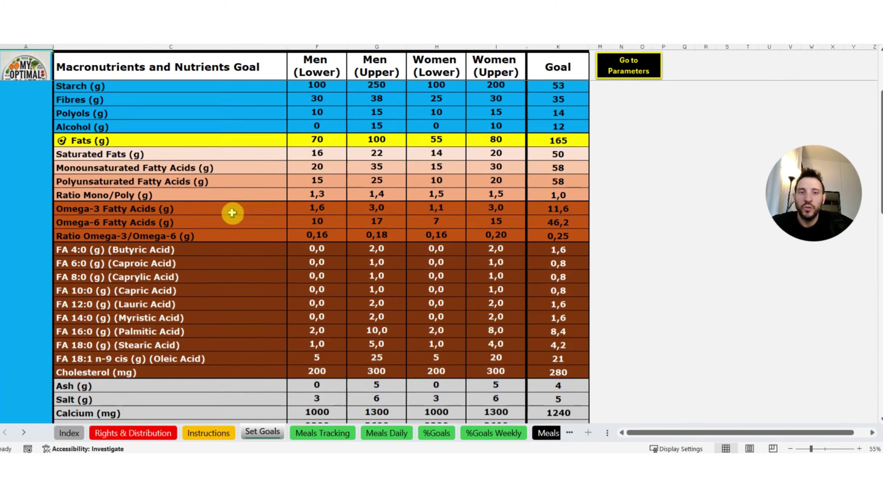
{"action": "scroll", "coordinate": [276, 176], "scroll_direction": "up", "scroll_amount": 3}
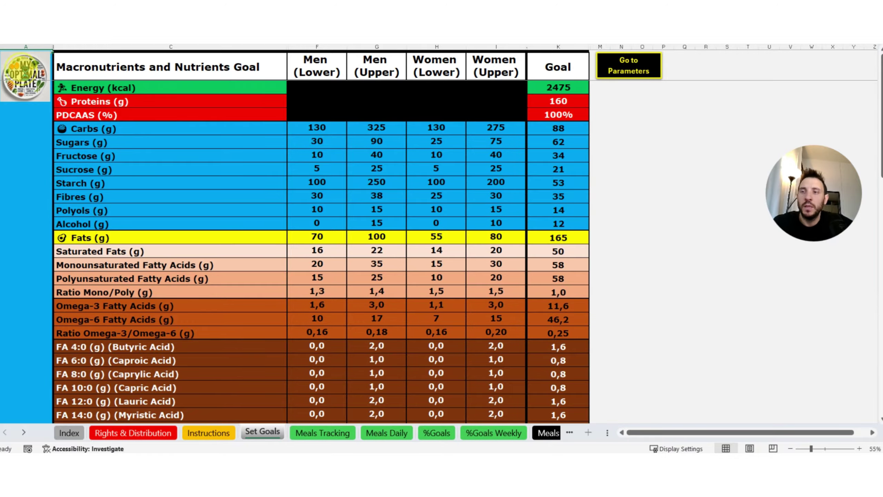
- Return to the index, open the Meals Tracking sheet and review the daily meal logs from 15/08/2025 to 17/08/2025
{"action": "left_click", "coordinate": [26, 79]}
{"action": "left_click", "coordinate": [272, 195]}
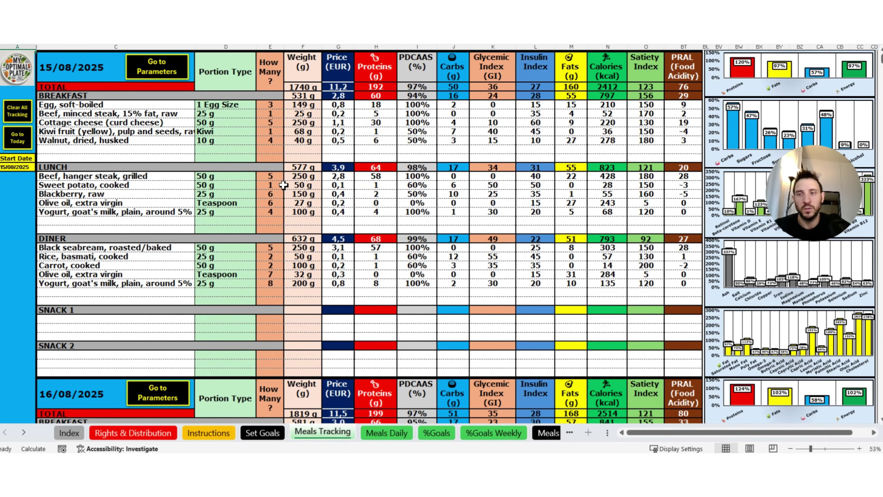
{"action": "scroll", "coordinate": [239, 159], "scroll_direction": "down", "scroll_amount": 13}
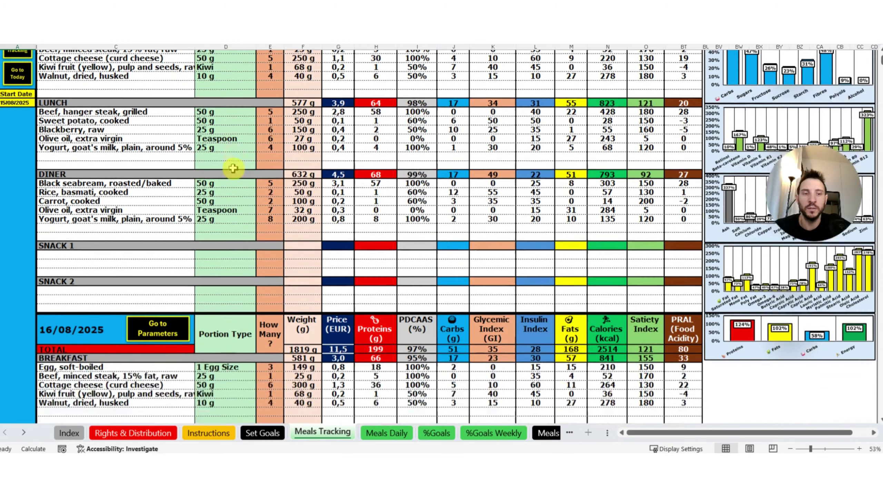
{"action": "scroll", "coordinate": [241, 166], "scroll_direction": "up", "scroll_amount": 5}
{"action": "scroll", "coordinate": [240, 166], "scroll_direction": "down", "scroll_amount": 5}
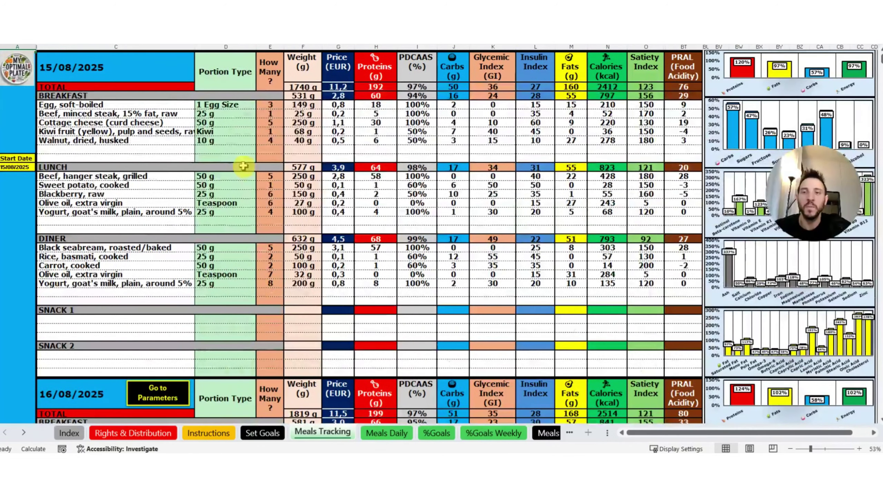
{"action": "scroll", "coordinate": [236, 164], "scroll_direction": "up", "scroll_amount": 5}
{"action": "scroll", "coordinate": [238, 168], "scroll_direction": "down", "scroll_amount": 14}
{"action": "scroll", "coordinate": [243, 175], "scroll_direction": "down", "scroll_amount": 3}
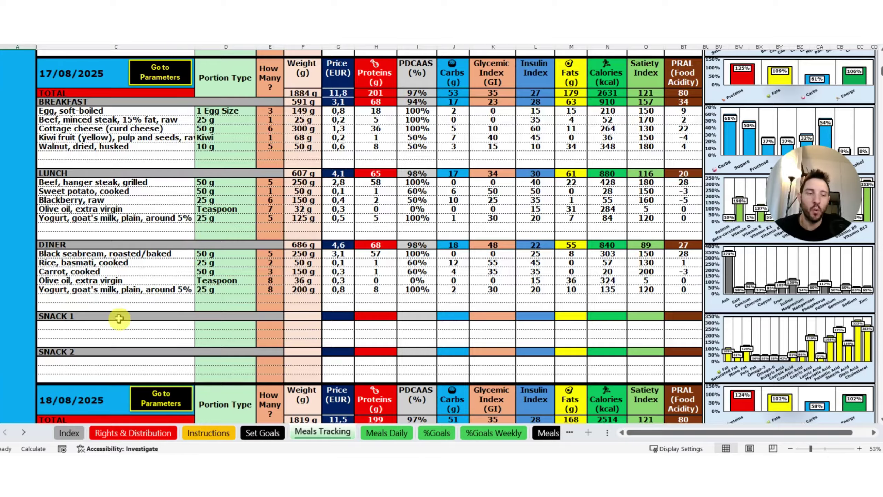
{"action": "left_click_drag", "start_coordinate": [830, 191], "coordinate": [628, 299]}
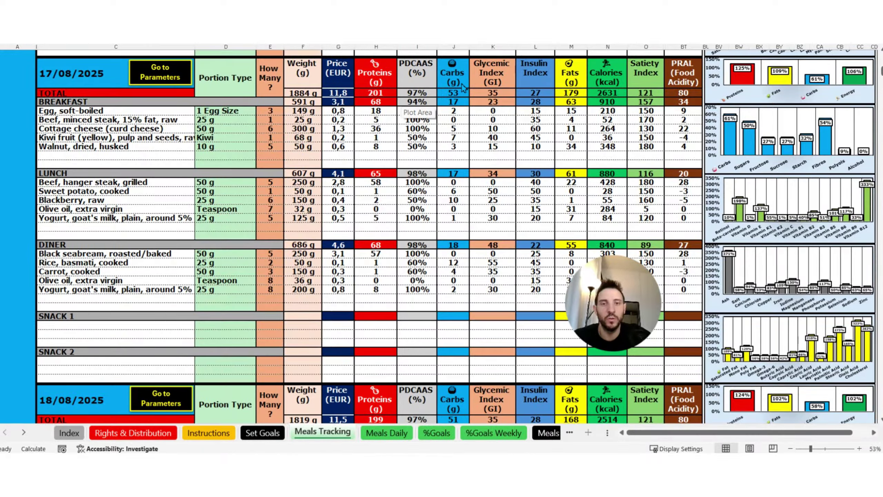
{"action": "left_click", "coordinate": [454, 90]}
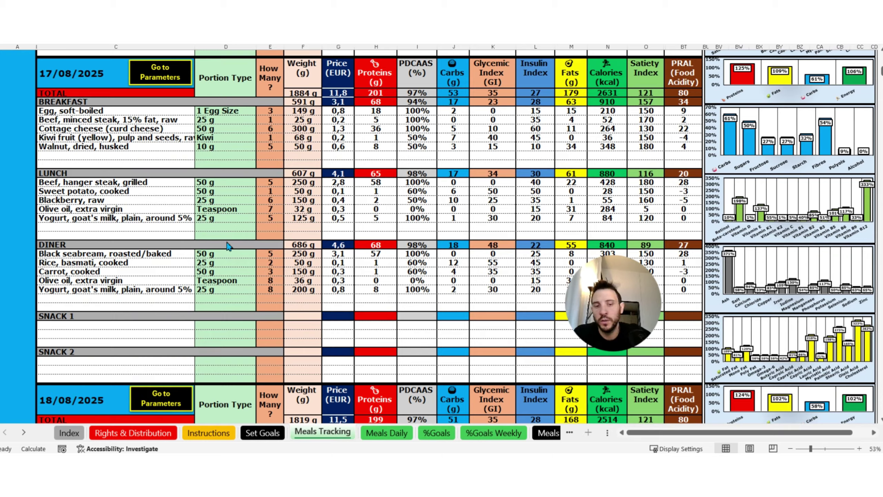
- Set the quantity of soft-boiled egg in the 17/08/2025 breakfast to 7
{"action": "left_click", "coordinate": [197, 286]}
{"action": "left_click", "coordinate": [235, 131]}
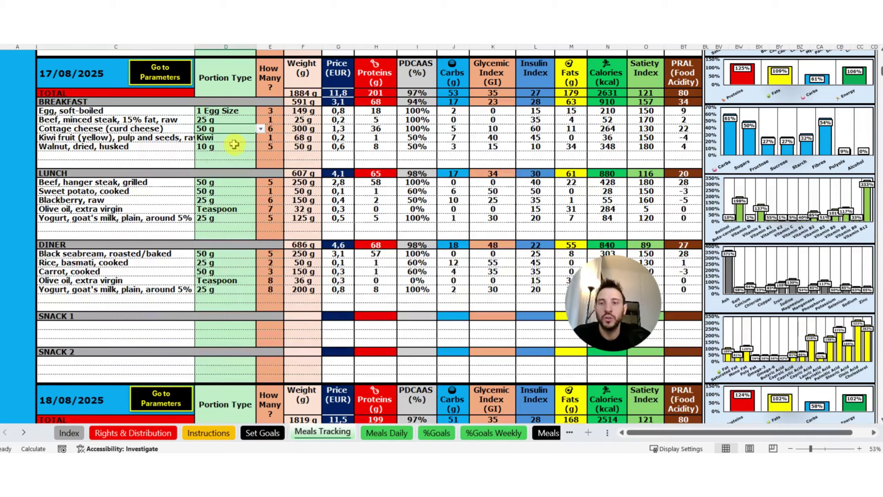
{"action": "left_click", "coordinate": [270, 111]}
{"action": "left_click", "coordinate": [288, 110]}
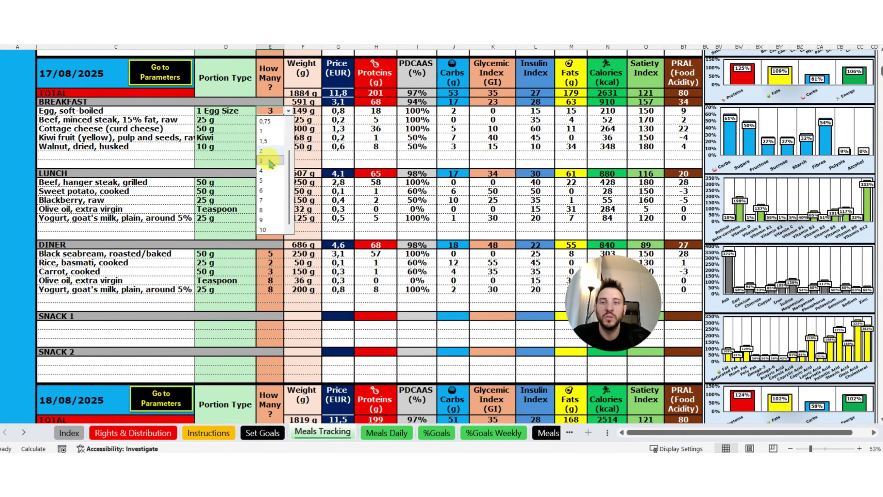
{"action": "left_click", "coordinate": [268, 201]}
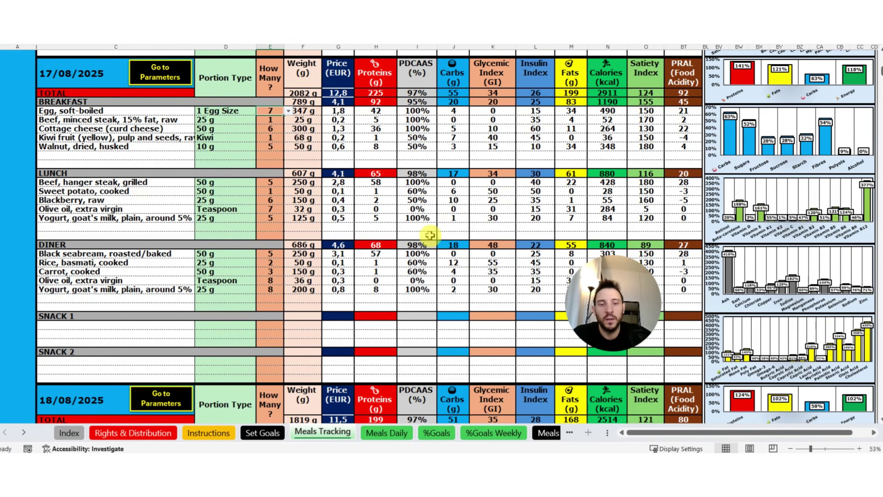
- Review the daily meal logs down to 20/08/2025, and look across the nutrient columns of the Meals Daily sheet
{"action": "scroll", "coordinate": [206, 293], "scroll_direction": "down", "scroll_amount": 3}
{"action": "scroll", "coordinate": [224, 278], "scroll_direction": "down", "scroll_amount": 15}
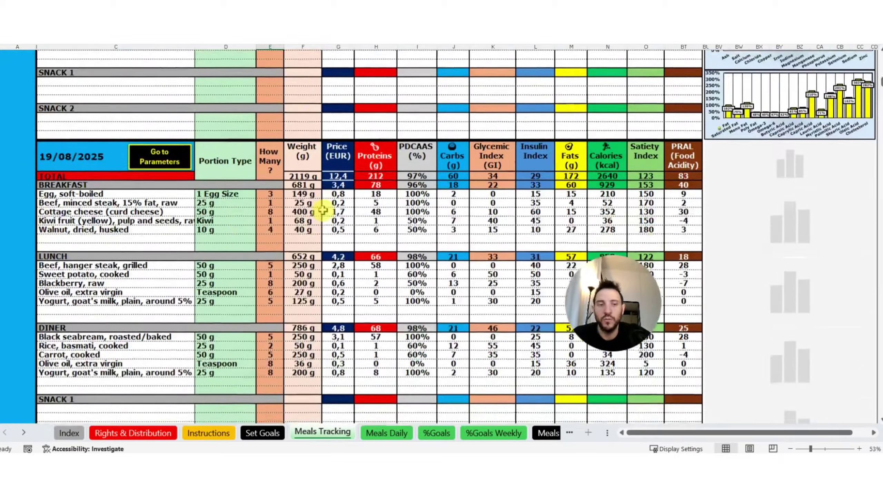
{"action": "scroll", "coordinate": [309, 228], "scroll_direction": "down", "scroll_amount": 5}
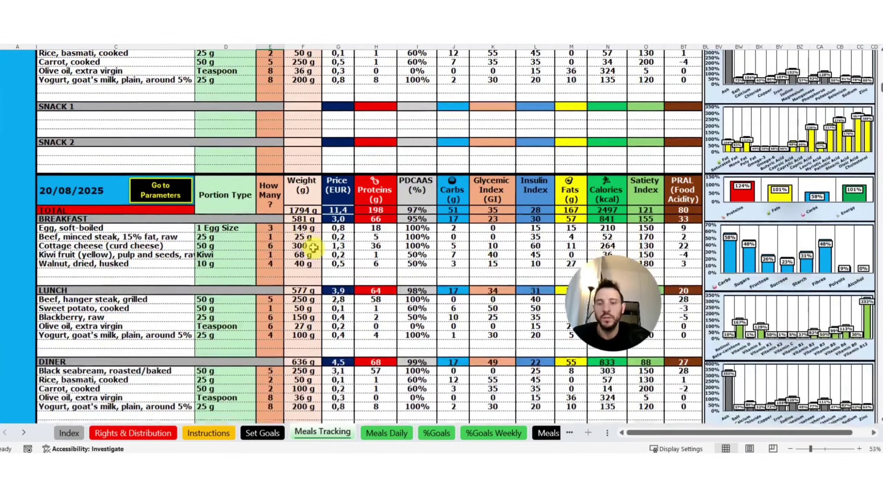
{"action": "left_click", "coordinate": [386, 432]}
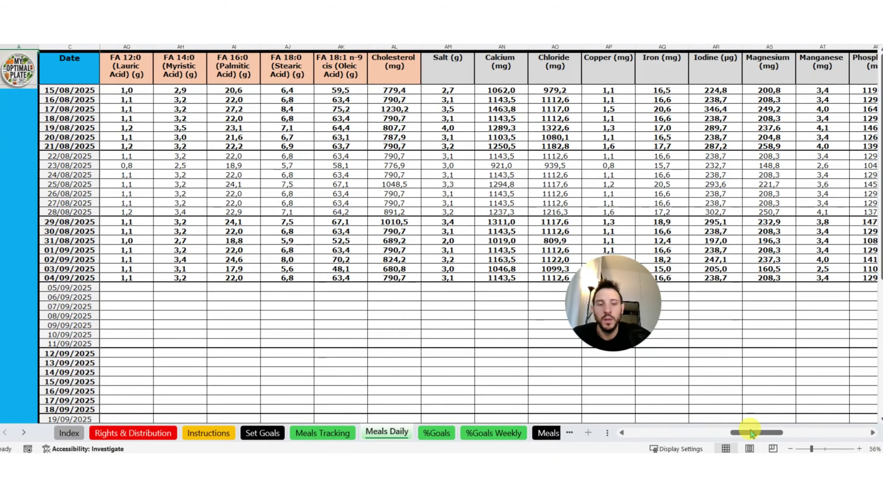
{"action": "left_click_drag", "start_coordinate": [757, 432], "coordinate": [580, 433]}
- Open the %Goals sheet and the %Goals Weekly sheet, examining the daily and weekly goal percentages and their charts
{"action": "left_click", "coordinate": [437, 432]}
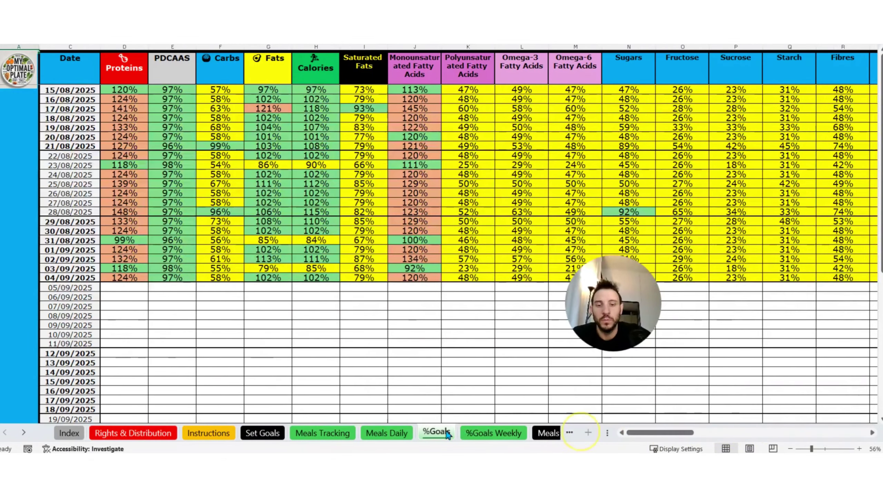
{"action": "left_click", "coordinate": [494, 432]}
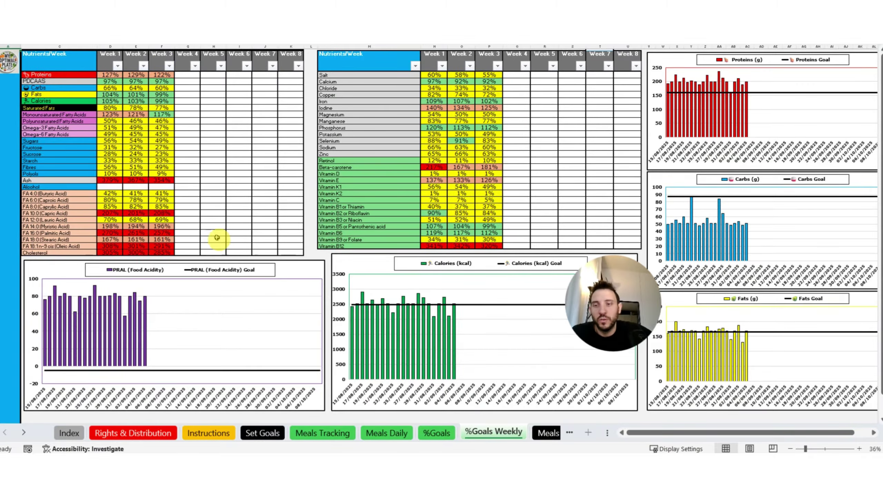
{"action": "mouse_move", "coordinate": [611, 307]}
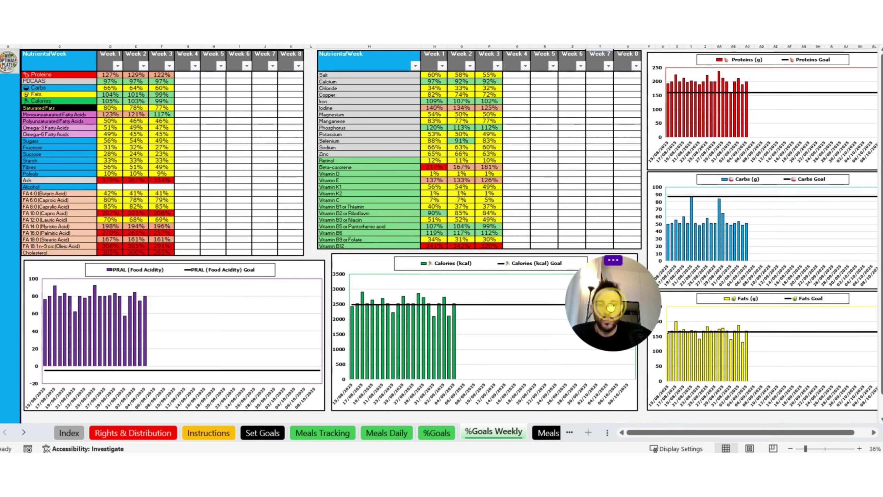
{"action": "left_click_drag", "start_coordinate": [611, 307], "coordinate": [589, 175]}
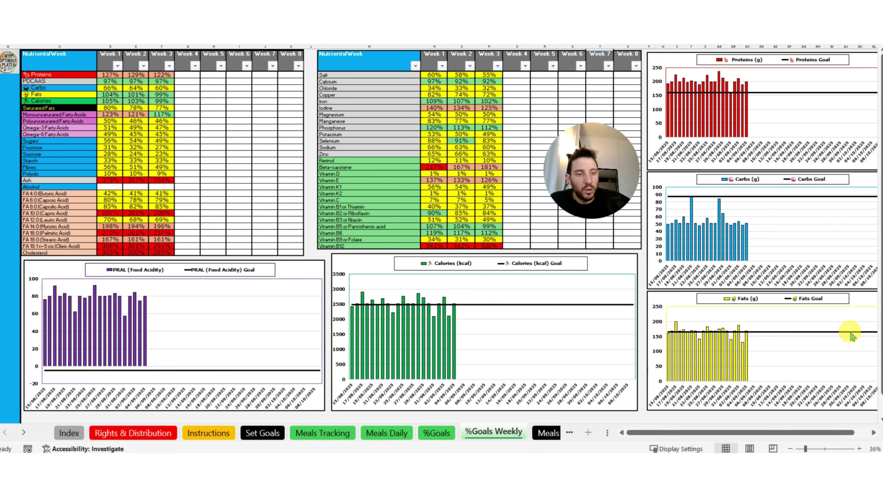
- Return to the index and open the Meals Yesterday sheet
{"action": "left_click", "coordinate": [24, 432]}
{"action": "left_click", "coordinate": [25, 432]}
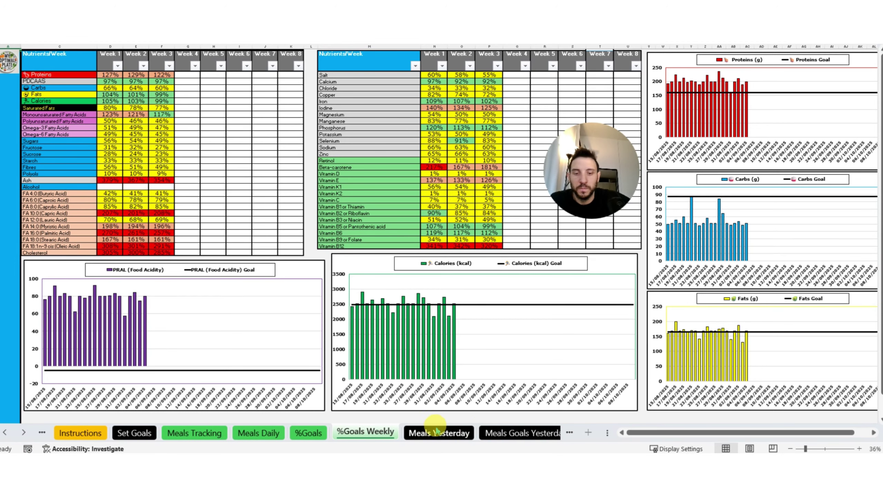
{"action": "left_click", "coordinate": [10, 61]}
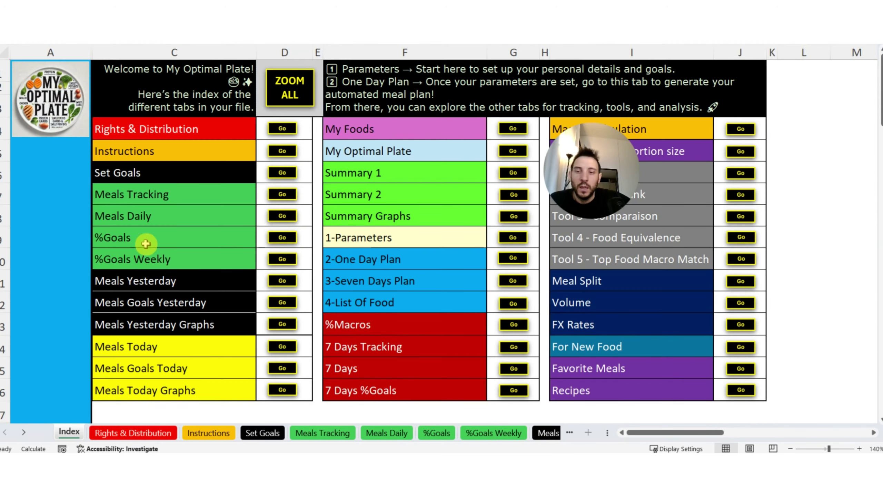
{"action": "left_click", "coordinate": [282, 281]}
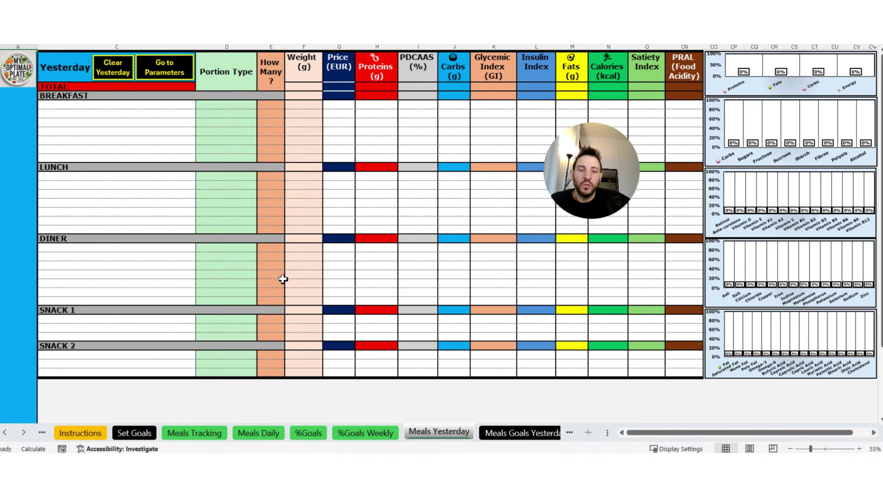
- Review the nutrient analysis on the Meals Goals Yesterday sheet and open the Meals Yesterday Graphs sheet
{"action": "left_click", "coordinate": [22, 434]}
{"action": "left_click", "coordinate": [23, 433]}
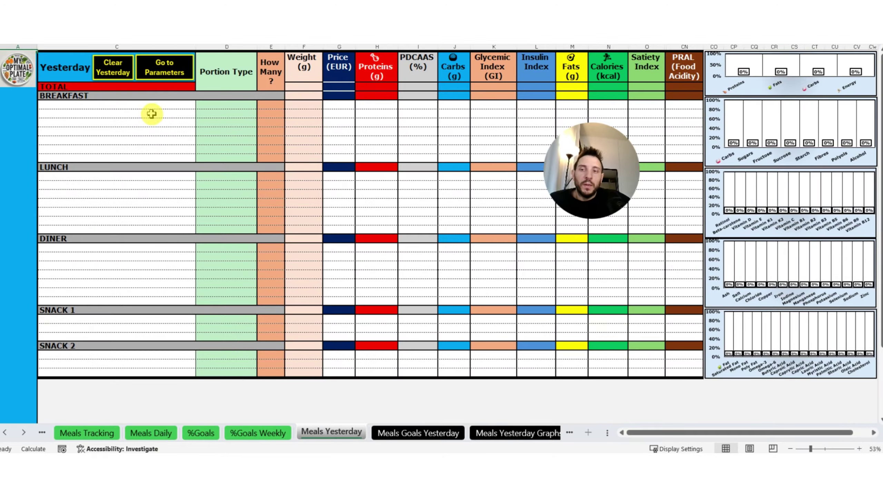
{"action": "left_click", "coordinate": [424, 436]}
{"action": "scroll", "coordinate": [364, 288], "scroll_direction": "down", "scroll_amount": 2}
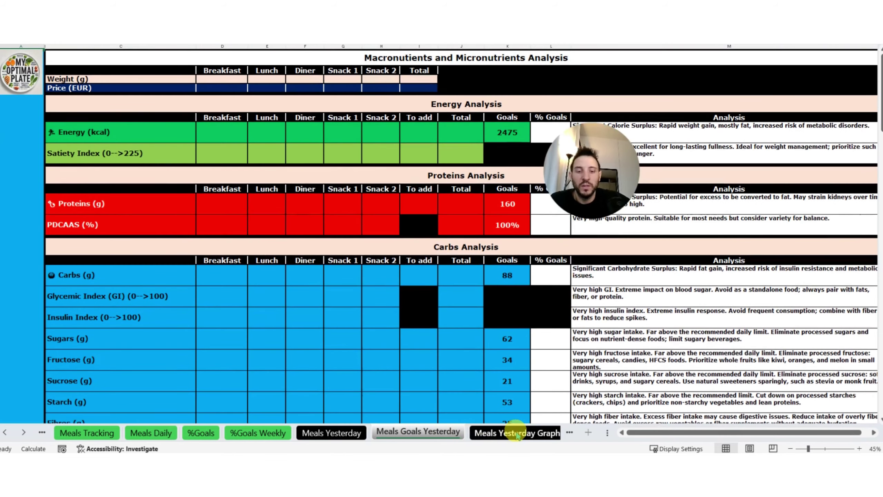
{"action": "left_click", "coordinate": [517, 435]}
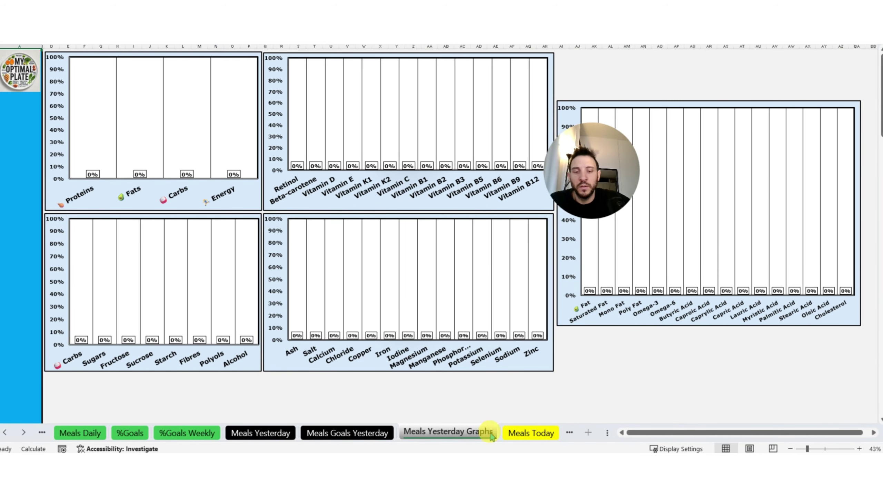
- Open the Meals Today sheet and review the foods, portions and nutrients logged for each meal
{"action": "left_click", "coordinate": [530, 435]}
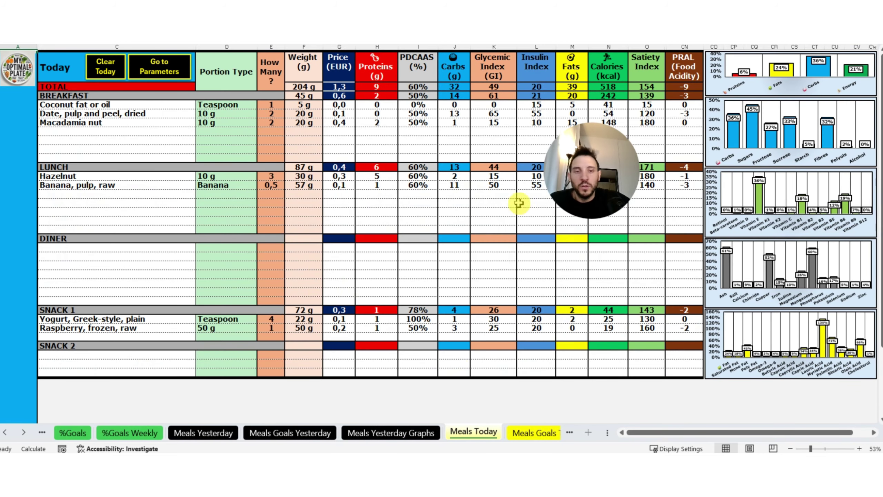
{"action": "left_click_drag", "start_coordinate": [586, 198], "coordinate": [643, 228]}
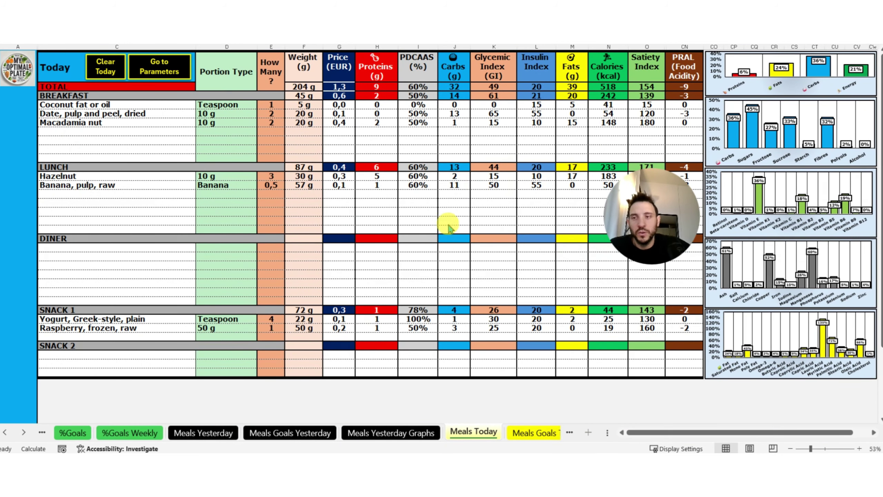
{"action": "left_click_drag", "start_coordinate": [641, 214], "coordinate": [648, 236]}
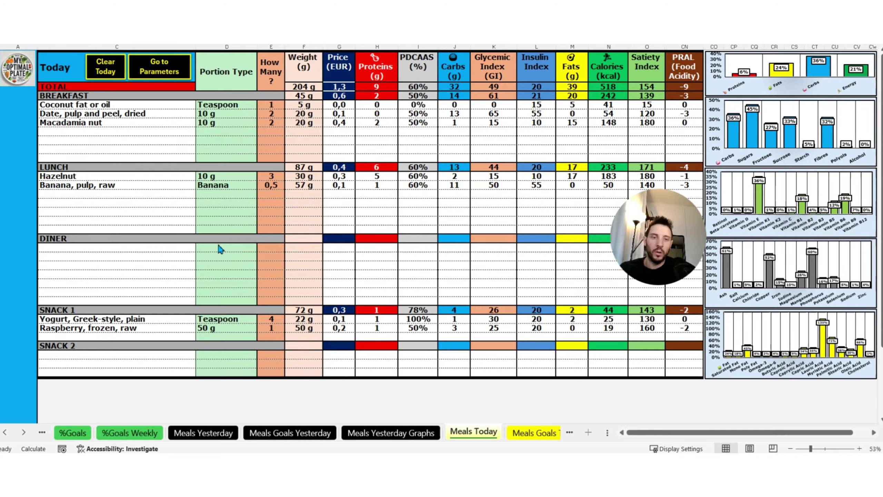
{"action": "left_click", "coordinate": [152, 105]}
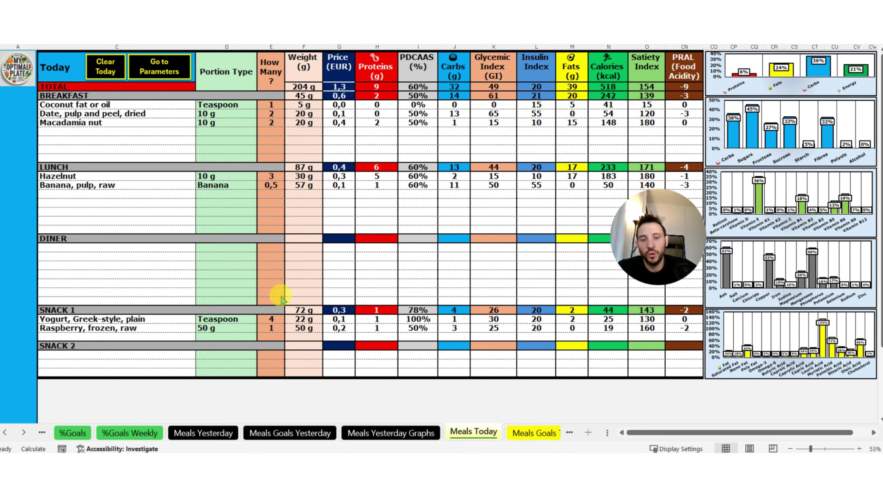
- Open the Meals Goals Today sheet and examine its energy, protein and carbohydrate analysis
{"action": "left_click", "coordinate": [529, 435]}
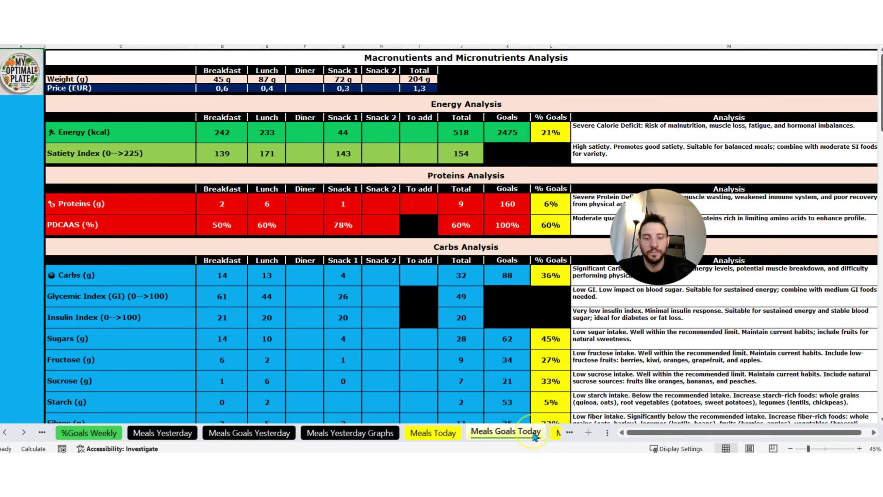
{"action": "scroll", "coordinate": [420, 228], "scroll_direction": "down", "scroll_amount": 7}
{"action": "scroll", "coordinate": [421, 246], "scroll_direction": "up", "scroll_amount": 7}
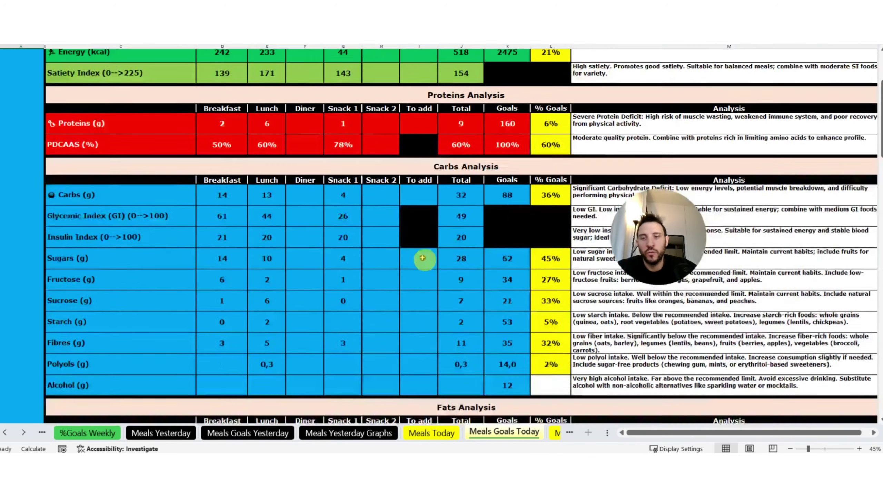
{"action": "scroll", "coordinate": [422, 288], "scroll_direction": "down", "scroll_amount": 1}
{"action": "scroll", "coordinate": [382, 264], "scroll_direction": "down", "scroll_amount": 1}
{"action": "scroll", "coordinate": [306, 236], "scroll_direction": "up", "scroll_amount": 4}
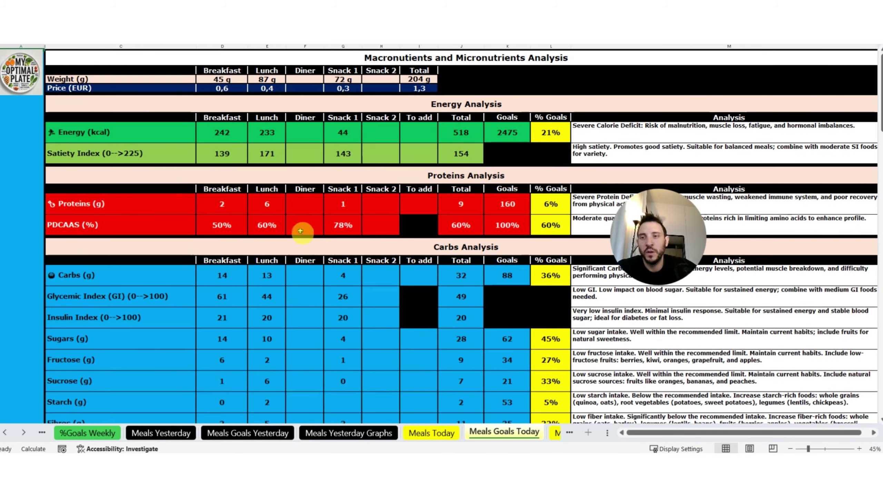
- Open the Meals Today Graphs sheet to view the macronutrient, vitamin, mineral and fat charts
{"action": "left_click", "coordinate": [24, 429]}
{"action": "left_click", "coordinate": [25, 430]}
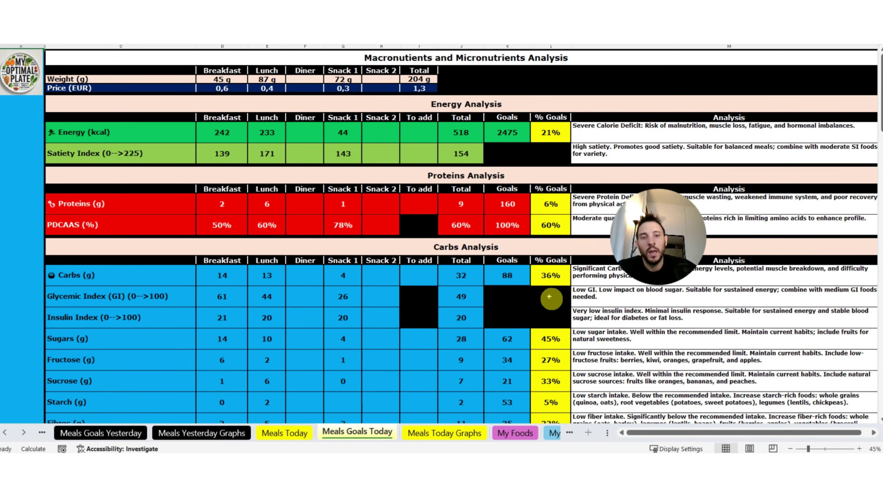
{"action": "left_click", "coordinate": [447, 432]}
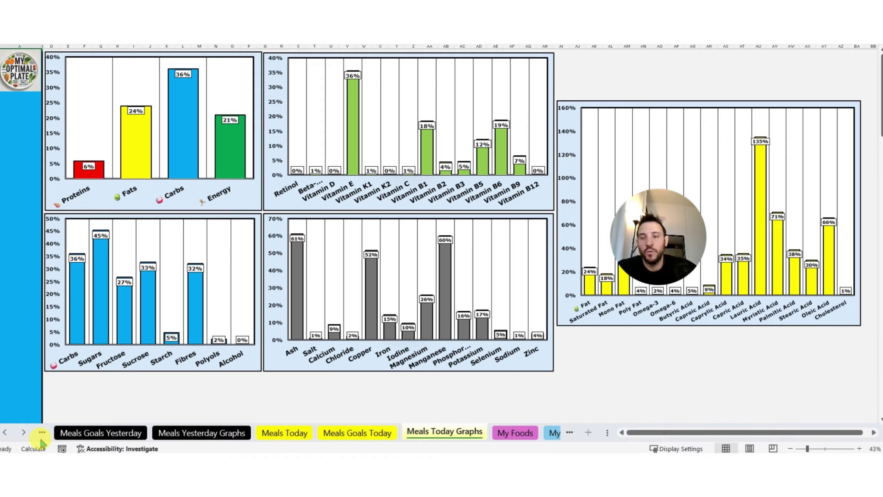
- Open the My Foods sheet and review the favorite foods and portions by category for breakfast, lunch and diner
{"action": "left_click", "coordinate": [23, 432]}
{"action": "left_click", "coordinate": [24, 432]}
{"action": "left_click", "coordinate": [24, 432]}
{"action": "left_click", "coordinate": [250, 433]}
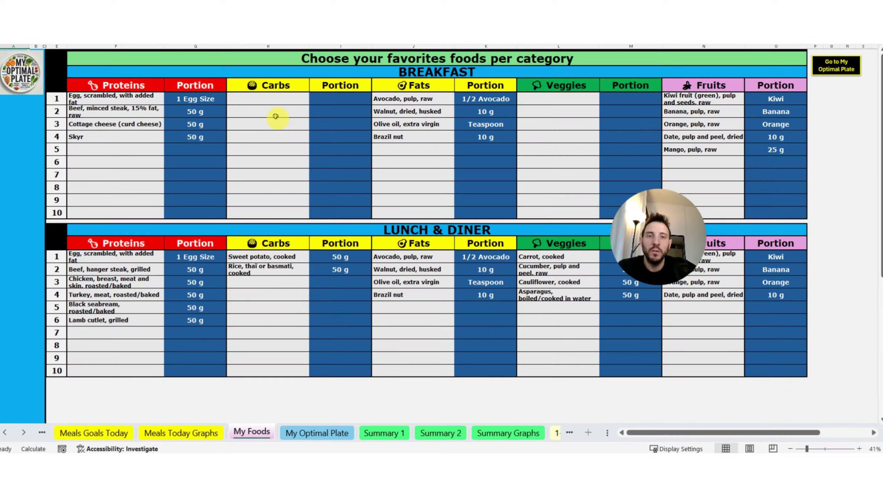
{"action": "left_click", "coordinate": [345, 99]}
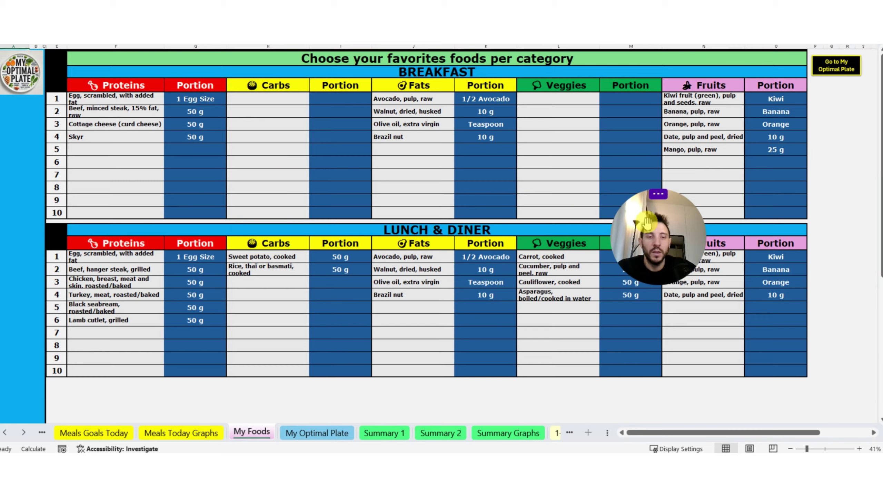
{"action": "left_click_drag", "start_coordinate": [671, 231], "coordinate": [608, 158]}
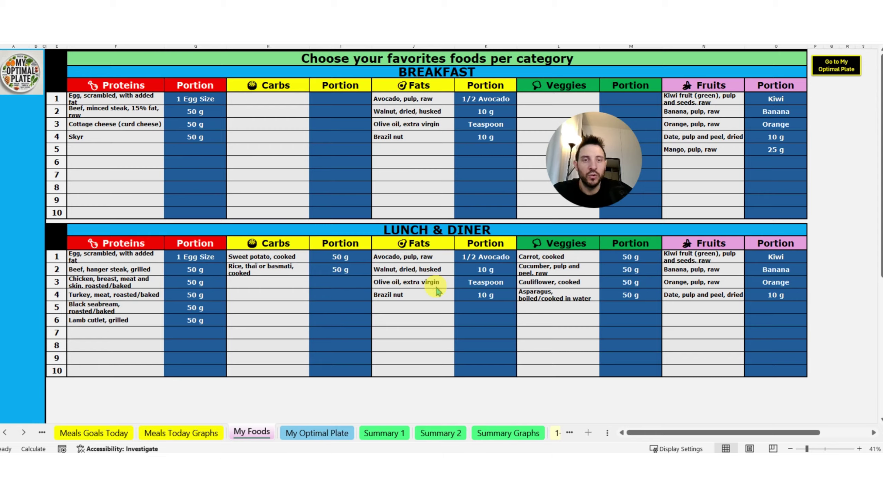
- Open the My Optimal Plate sheet, apply its ZOOM 1 view and review the meal plans, macro totals and charts
{"action": "left_click", "coordinate": [322, 433]}
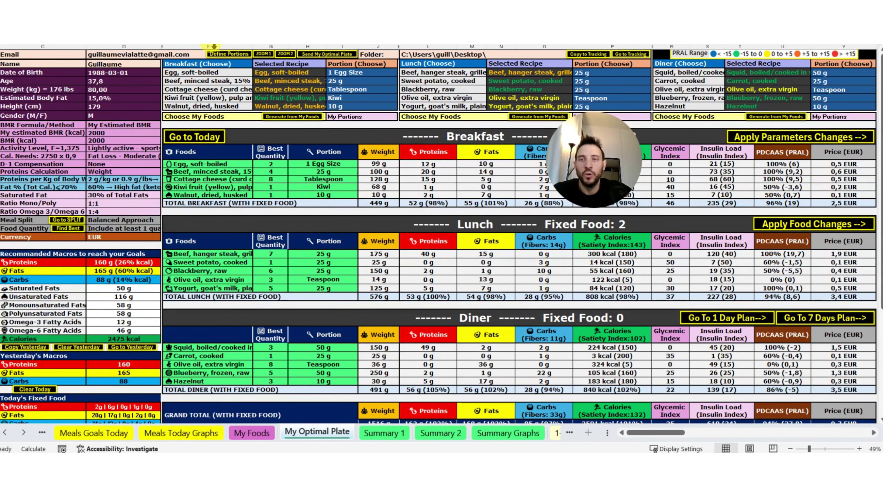
{"action": "left_click", "coordinate": [268, 55]}
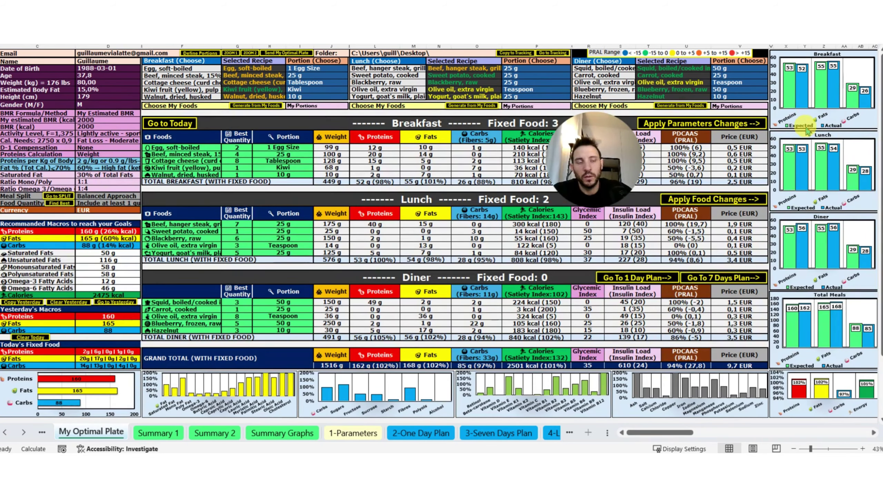
{"action": "mouse_move", "coordinate": [823, 86]}
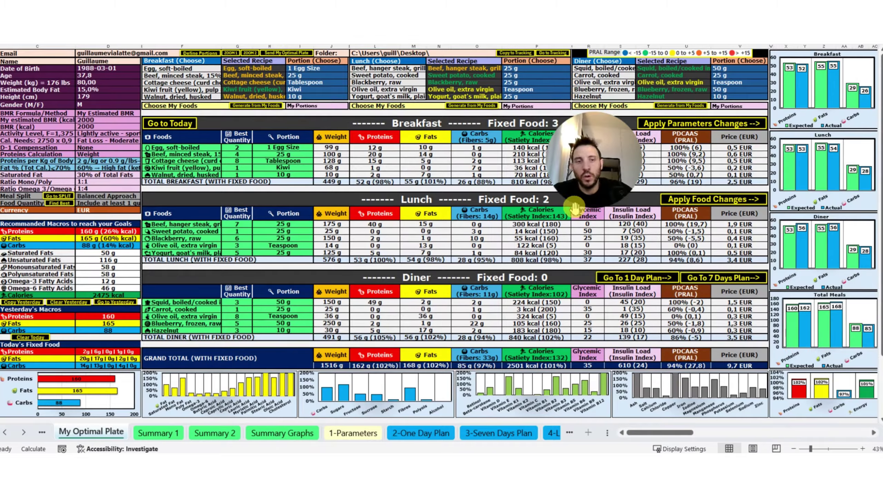
{"action": "left_click_drag", "start_coordinate": [574, 208], "coordinate": [650, 161]}
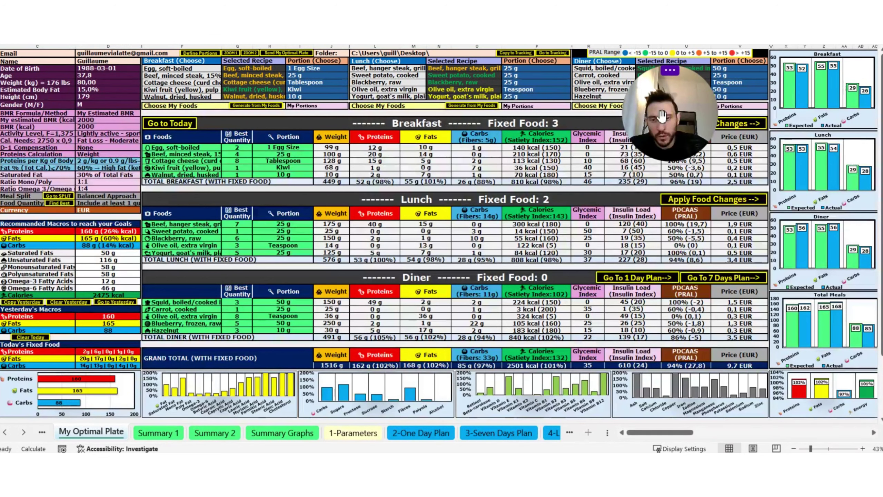
{"action": "left_click_drag", "start_coordinate": [662, 117], "coordinate": [578, 105]}
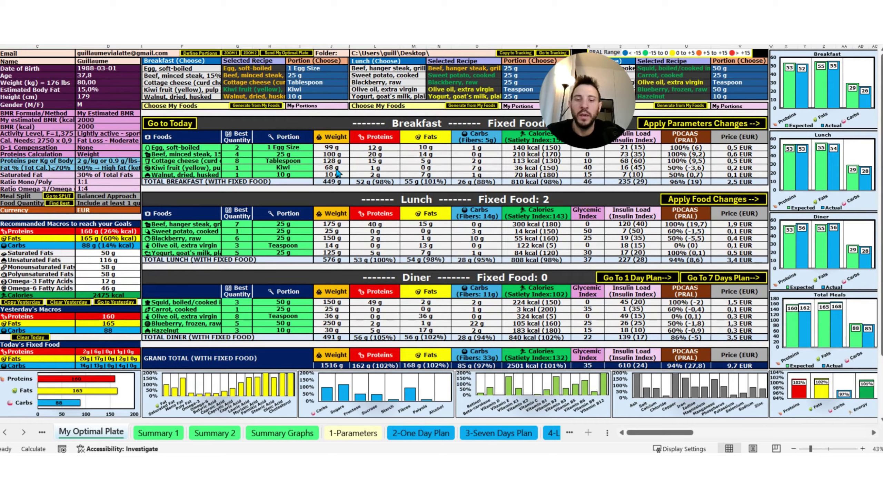
- Open the Summary 1 sheet and review yesterday's macros, today's goals per meal and the macros so far
{"action": "left_click", "coordinate": [155, 435]}
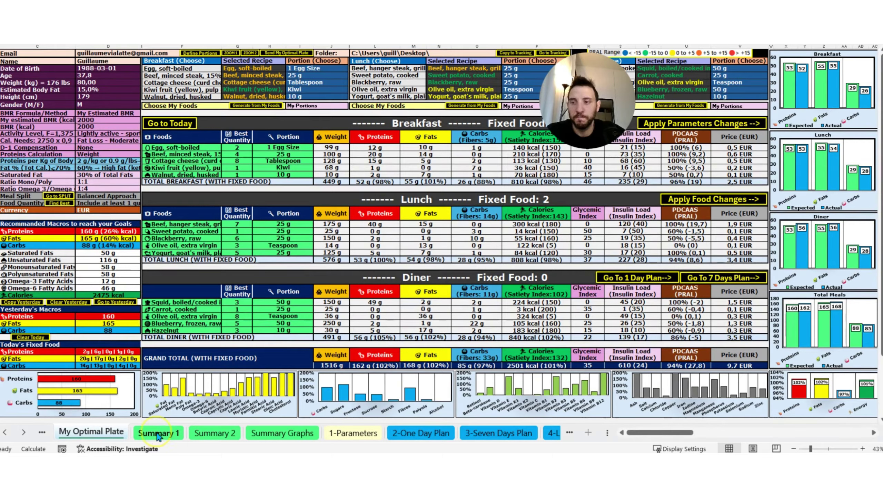
{"action": "left_click", "coordinate": [160, 433]}
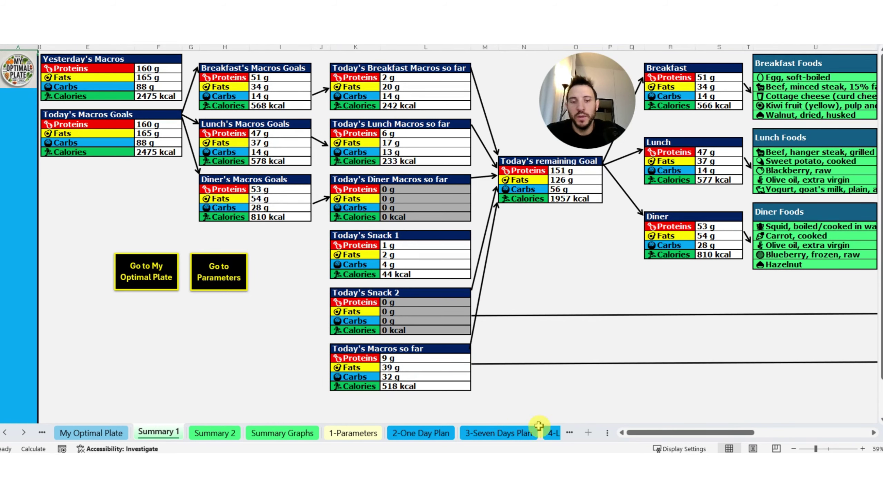
{"action": "double_click", "coordinate": [616, 433]}
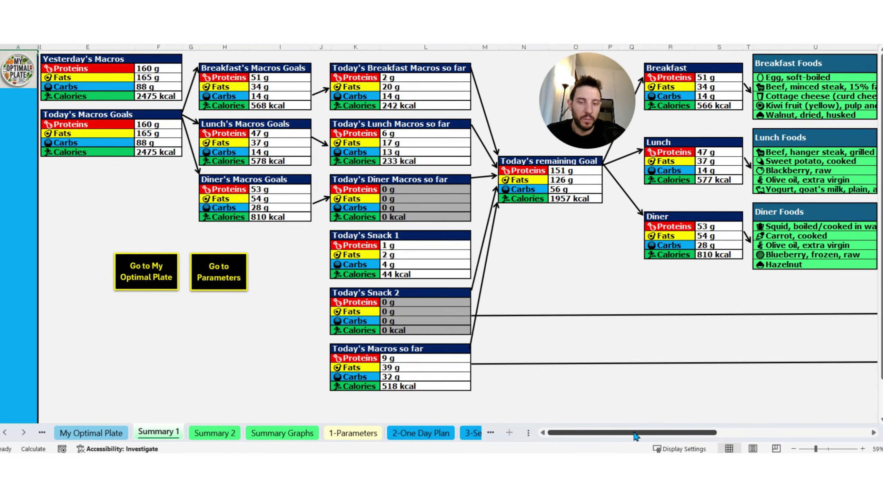
{"action": "mouse_move", "coordinate": [635, 436]}
{"action": "left_mouse_down"}
{"action": "mouse_move", "coordinate": [643, 433]}
{"action": "mouse_move", "coordinate": [622, 433]}
{"action": "left_mouse_up"}
{"action": "left_click", "coordinate": [91, 70]}
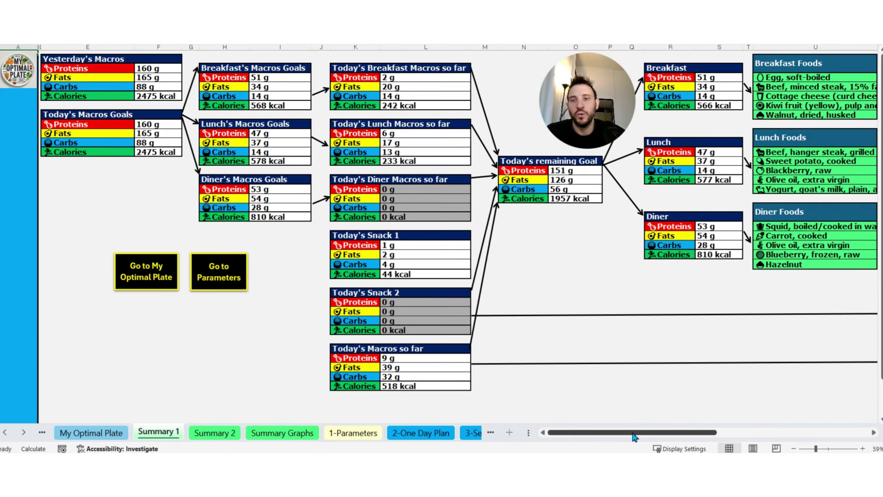
{"action": "left_click_drag", "start_coordinate": [633, 435], "coordinate": [649, 435]}
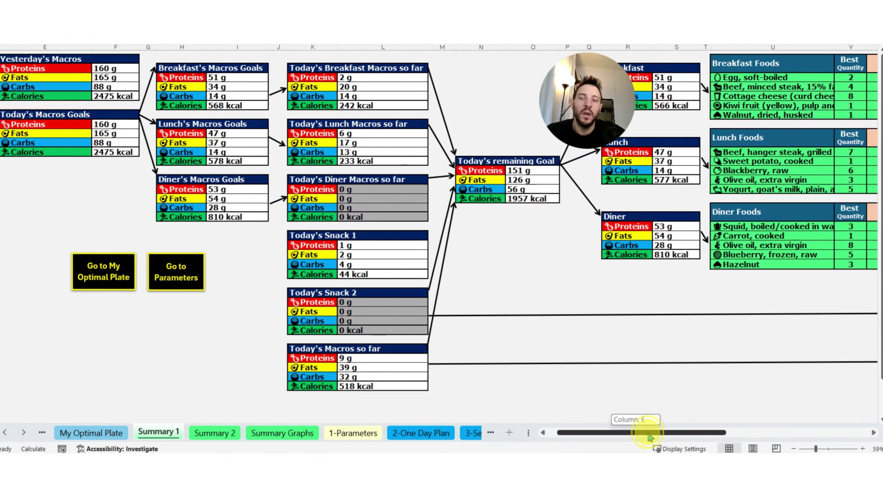
{"action": "left_click", "coordinate": [259, 119]}
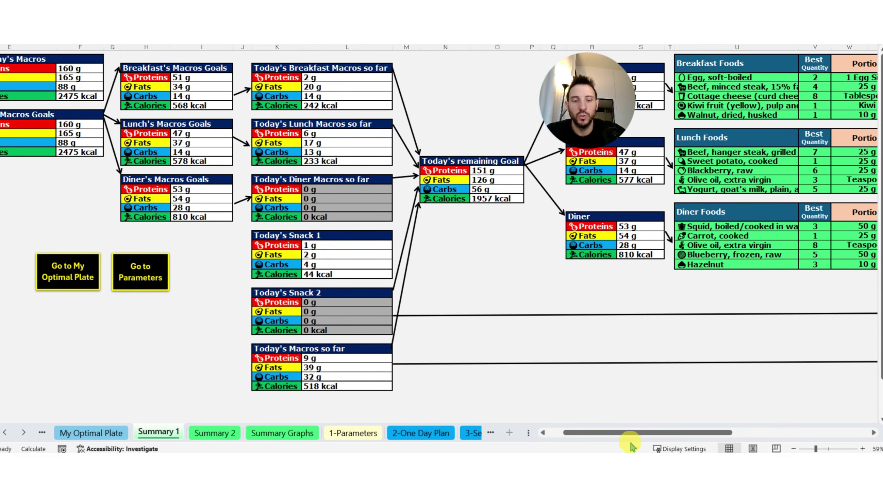
- Follow the Summary 1 flow from the remaining goal through the meal foods and quantities to the Overall totals and back
{"action": "left_click_drag", "start_coordinate": [629, 435], "coordinate": [681, 438]}
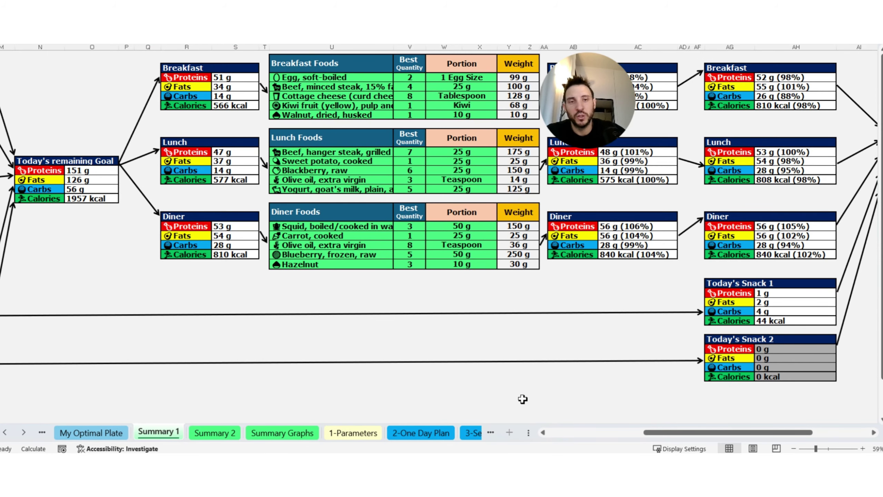
{"action": "left_click_drag", "start_coordinate": [719, 432], "coordinate": [740, 437]}
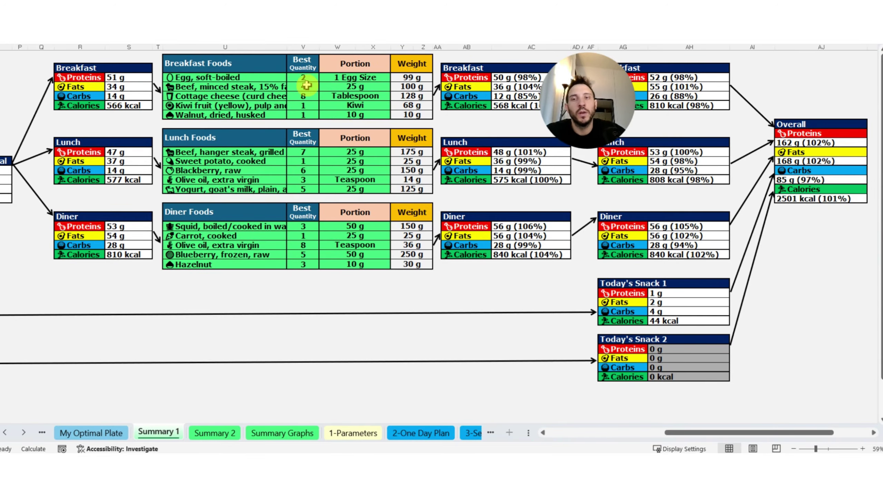
{"action": "left_click_drag", "start_coordinate": [736, 422], "coordinate": [751, 419]}
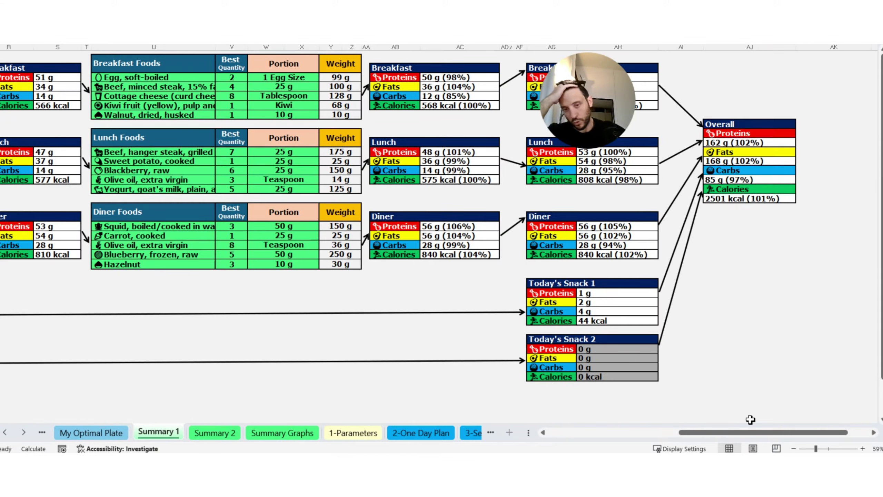
{"action": "left_click_drag", "start_coordinate": [756, 431], "coordinate": [776, 431]}
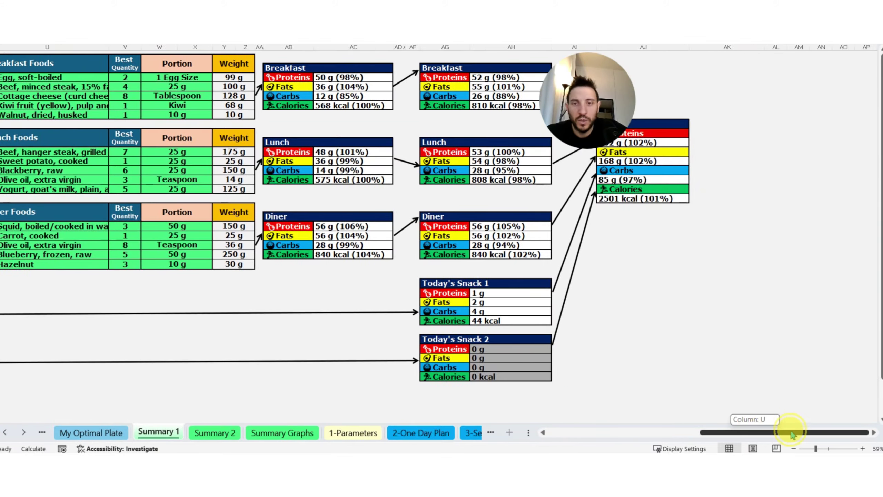
{"action": "left_click_drag", "start_coordinate": [602, 115], "coordinate": [751, 128]}
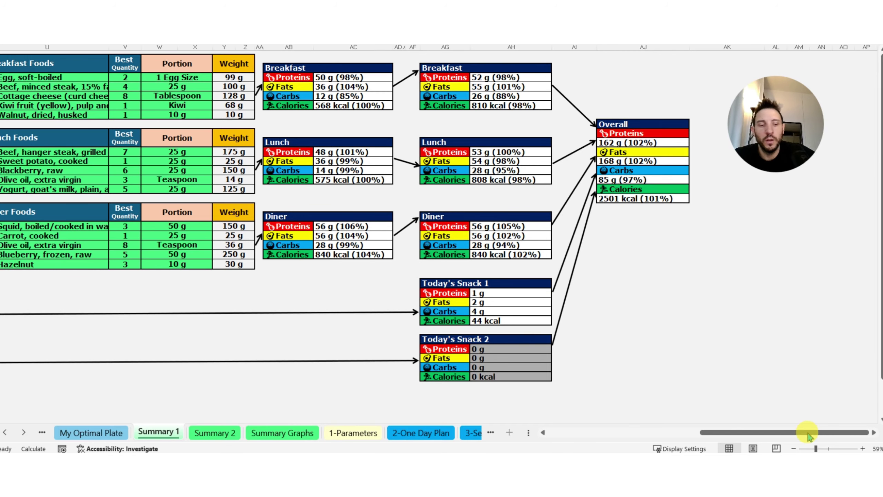
{"action": "left_click_drag", "start_coordinate": [698, 432], "coordinate": [608, 432]}
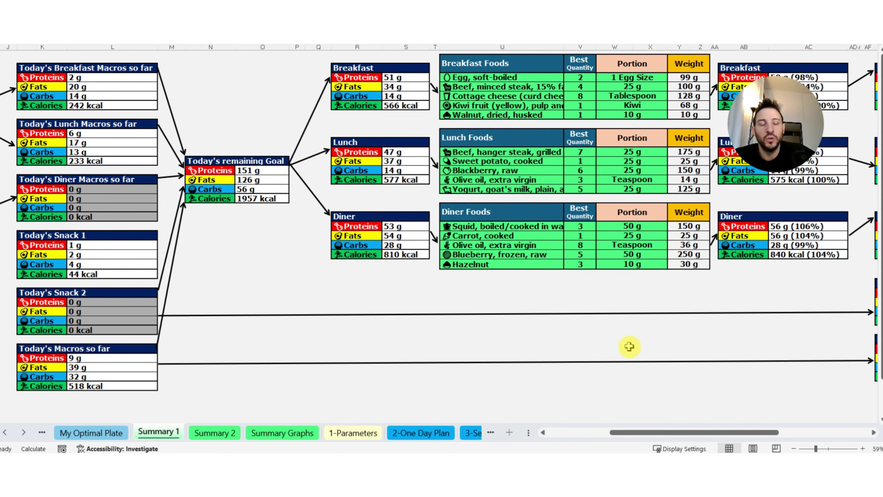
{"action": "left_click_drag", "start_coordinate": [684, 433], "coordinate": [653, 441]}
{"action": "left_click", "coordinate": [5, 434]}
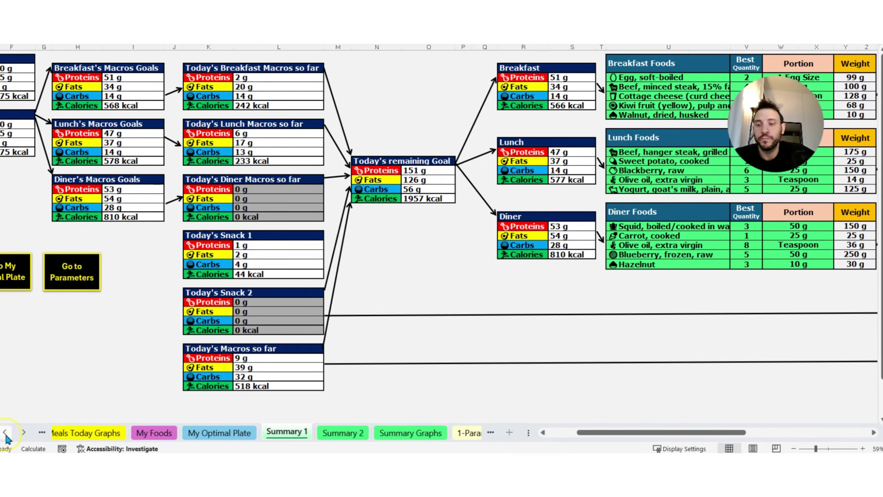
{"action": "left_click", "coordinate": [5, 434]}
{"action": "left_click", "coordinate": [6, 434]}
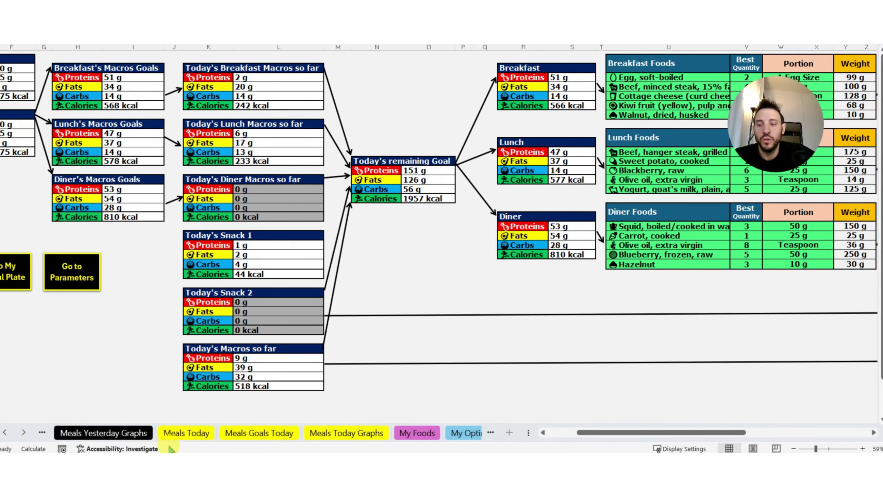
{"action": "left_click", "coordinate": [19, 433]}
{"action": "left_click", "coordinate": [20, 433]}
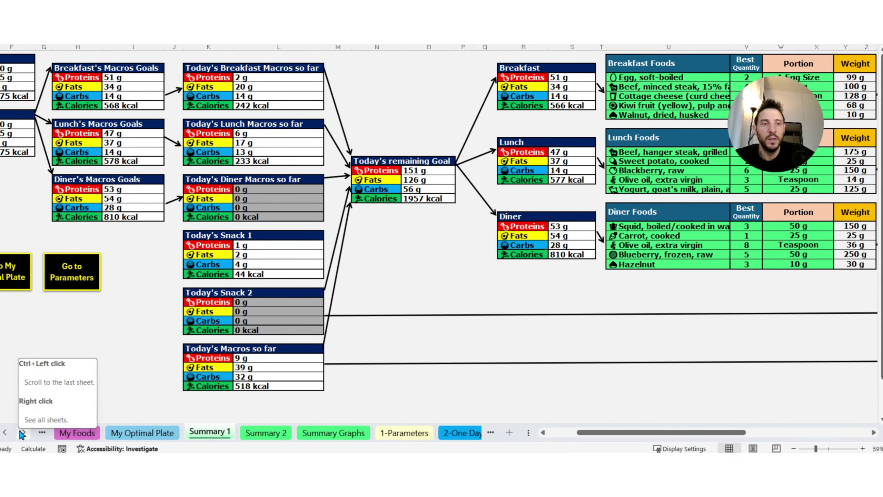
{"action": "left_click", "coordinate": [23, 434]}
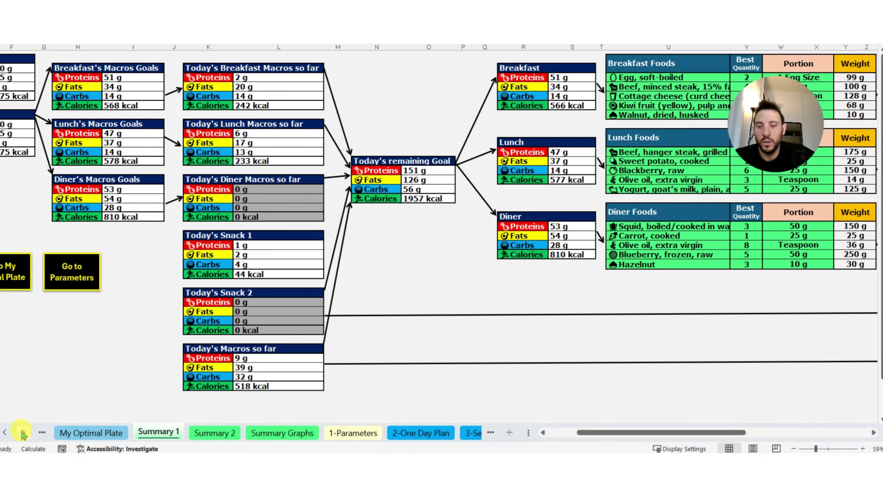
- Review the energy, protein, carbs and fats analyses on the Summary 2 sheet and view the Summary Graphs charts
{"action": "left_click", "coordinate": [215, 432]}
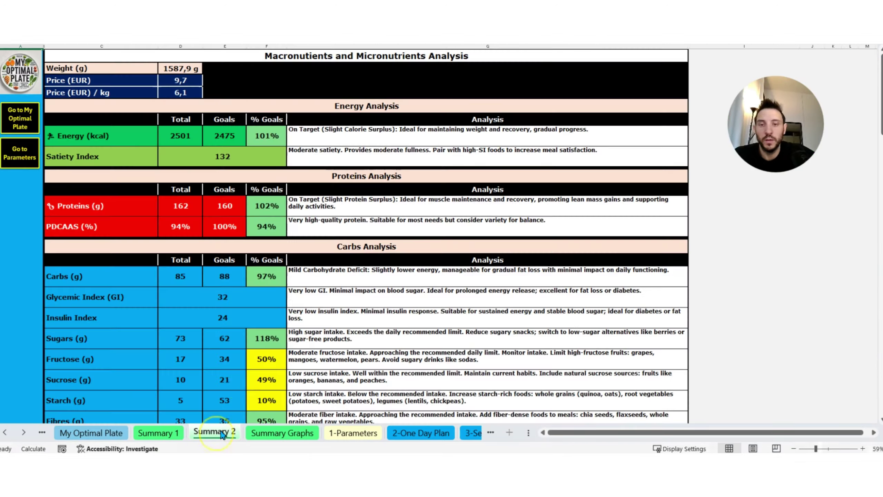
{"action": "scroll", "coordinate": [197, 157], "scroll_direction": "down", "scroll_amount": 2}
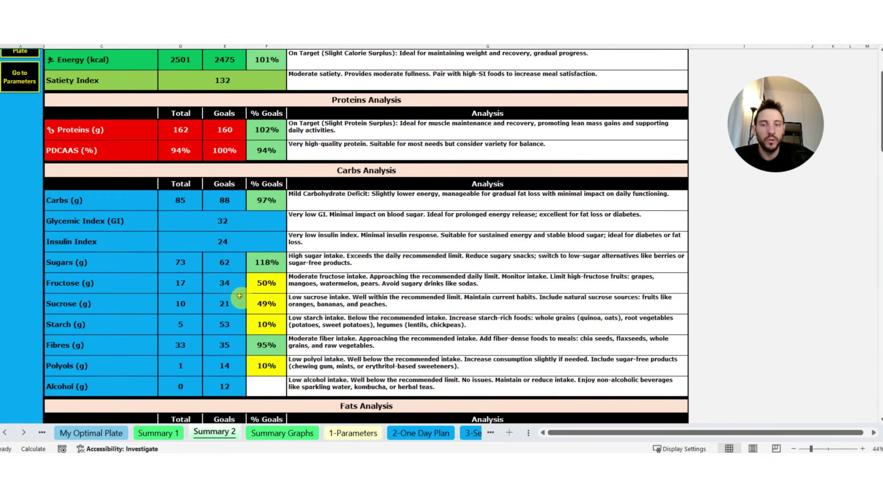
{"action": "scroll", "coordinate": [292, 279], "scroll_direction": "down", "scroll_amount": 2}
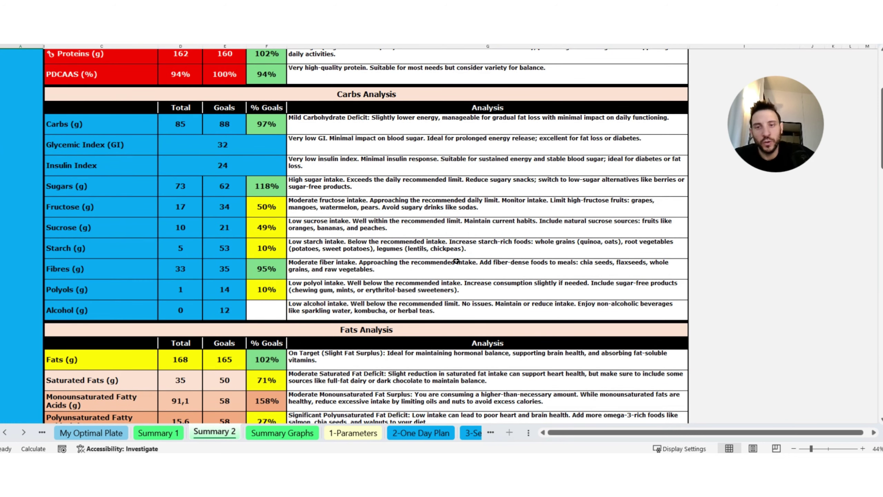
{"action": "scroll", "coordinate": [440, 211], "scroll_direction": "down", "scroll_amount": 6}
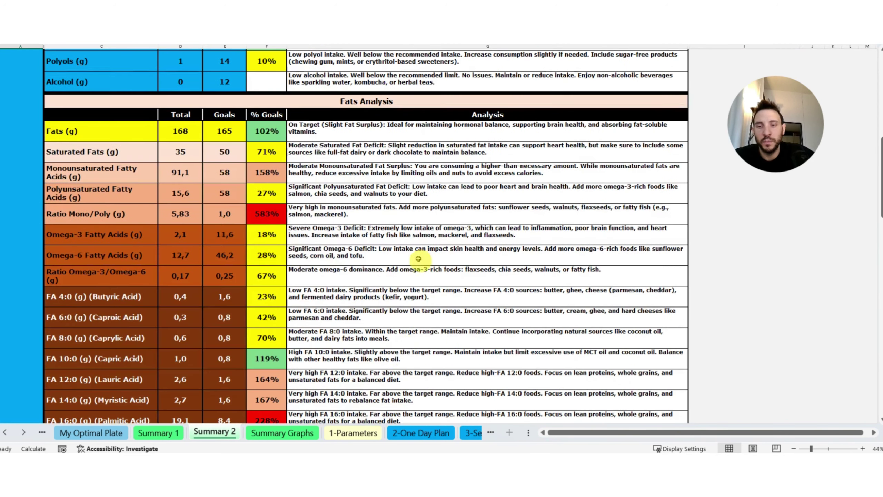
{"action": "left_click", "coordinate": [280, 433]}
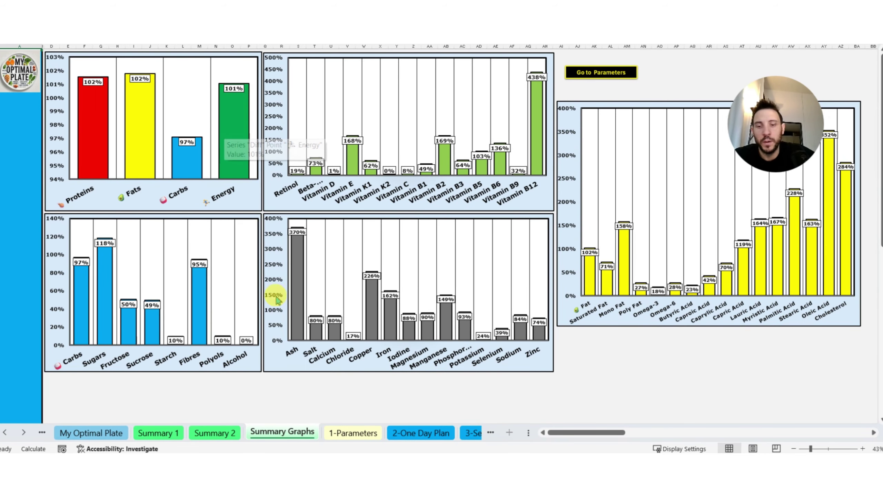
- Open the 1-Parameters sheet and review the personal data, calorie and protein-per-kg settings with the recommended macros
{"action": "left_click", "coordinate": [347, 433]}
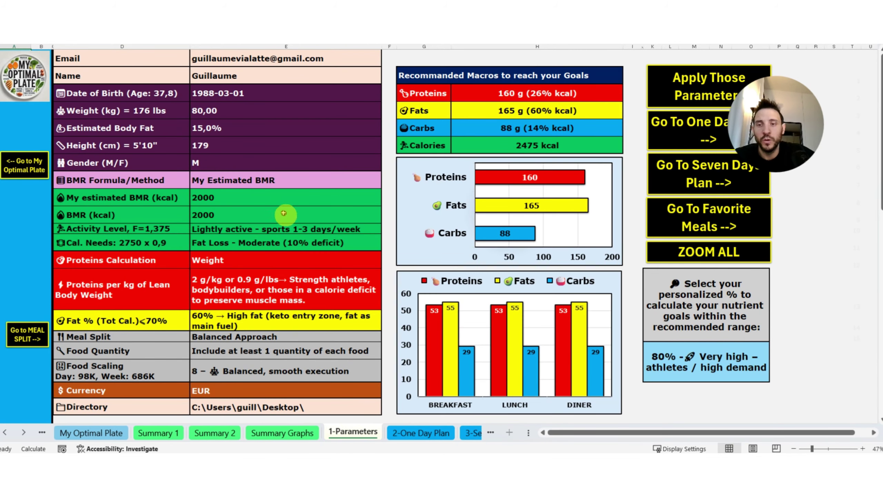
{"action": "left_click_drag", "start_coordinate": [785, 136], "coordinate": [836, 102]}
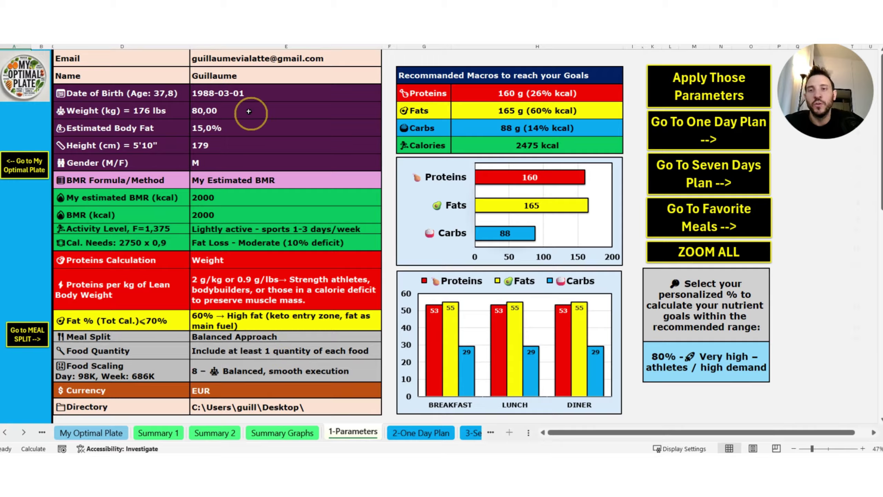
{"action": "left_click", "coordinate": [288, 80]}
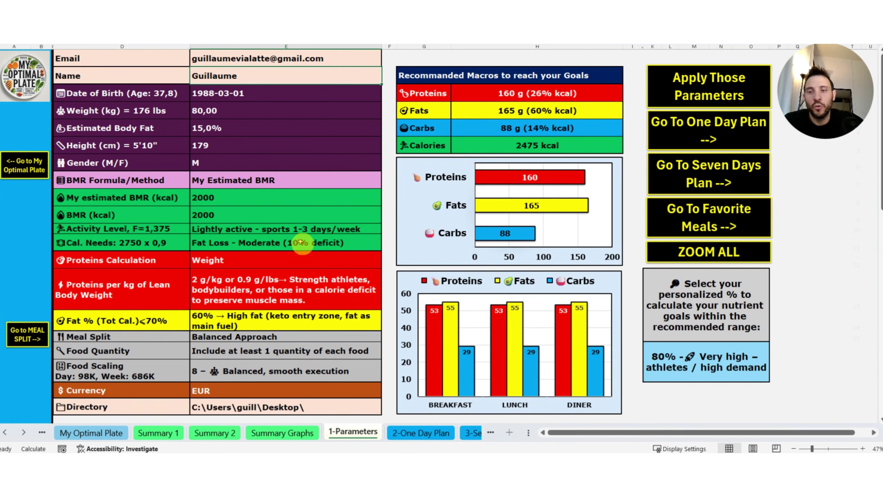
{"action": "left_click", "coordinate": [299, 284]}
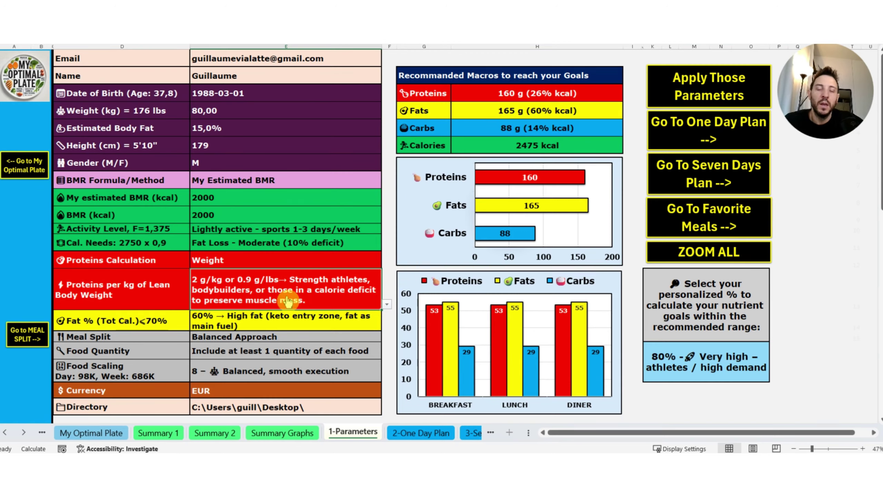
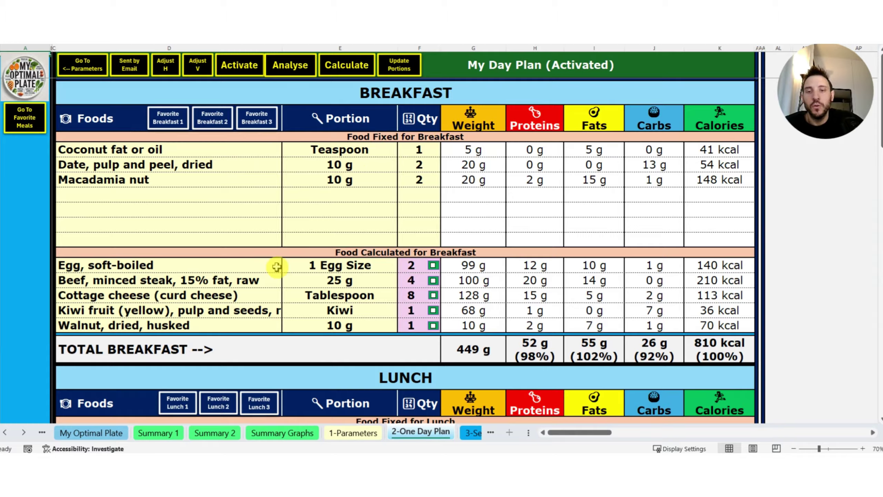
- Review the fixed and calculated foods for breakfast, lunch, diner and snacks in the 2-One Day Plan sheet
{"action": "left_click", "coordinate": [235, 280]}
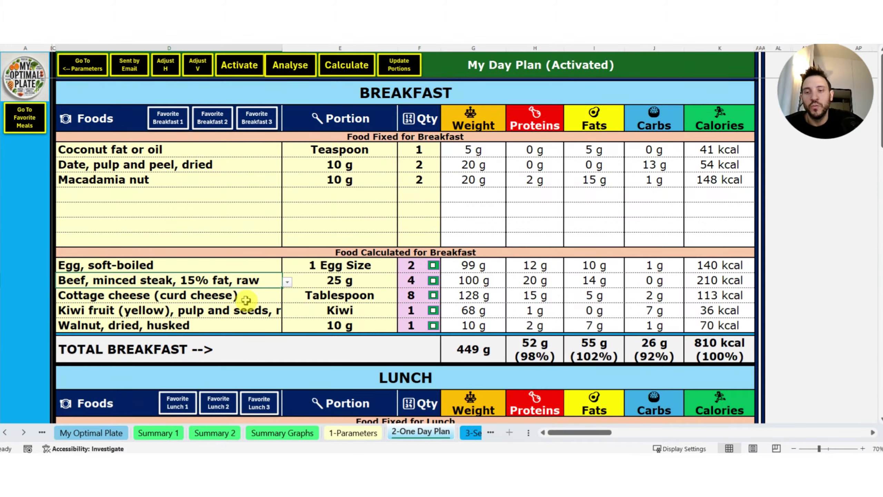
{"action": "left_click", "coordinate": [246, 311]}
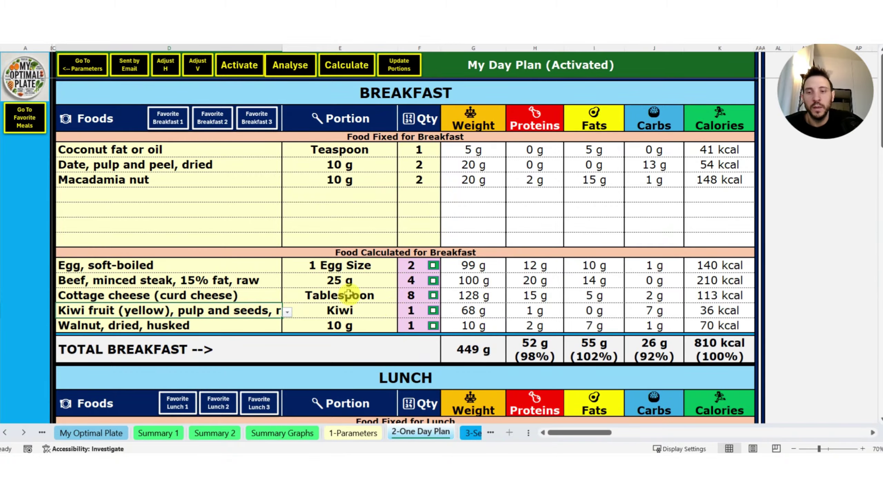
{"action": "scroll", "coordinate": [330, 288], "scroll_direction": "down", "scroll_amount": 15}
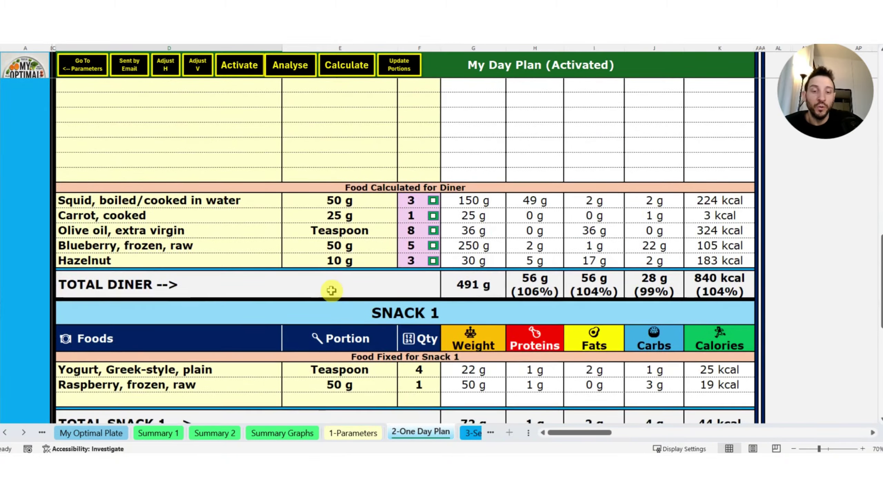
{"action": "scroll", "coordinate": [332, 290], "scroll_direction": "down", "scroll_amount": 3}
{"action": "scroll", "coordinate": [329, 288], "scroll_direction": "down", "scroll_amount": 2}
{"action": "scroll", "coordinate": [332, 290], "scroll_direction": "up", "scroll_amount": 20}
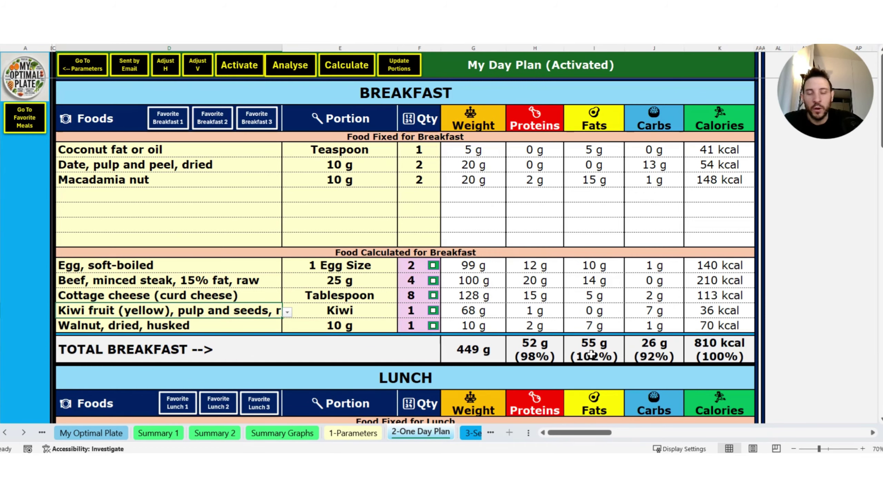
{"action": "left_click", "coordinate": [240, 195]}
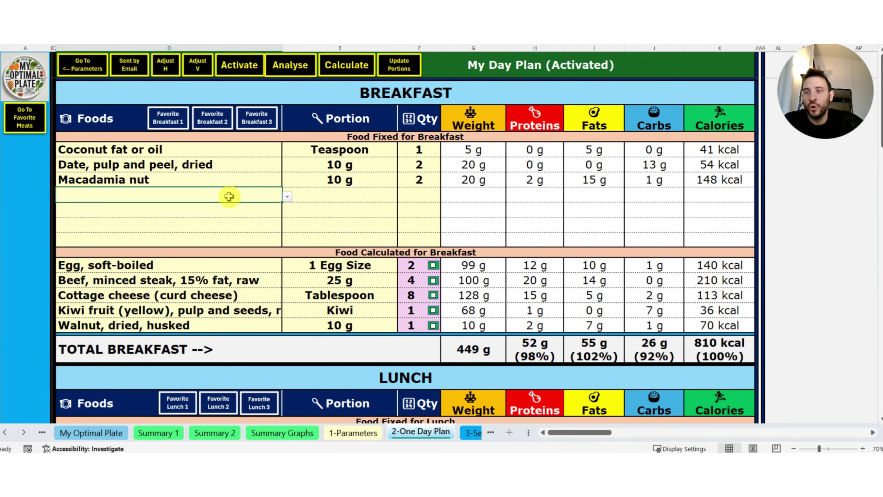
- Send the one-day plan by email, switch to the Outlook inbox and open the received 1-Day Plan message
{"action": "left_click", "coordinate": [129, 66]}
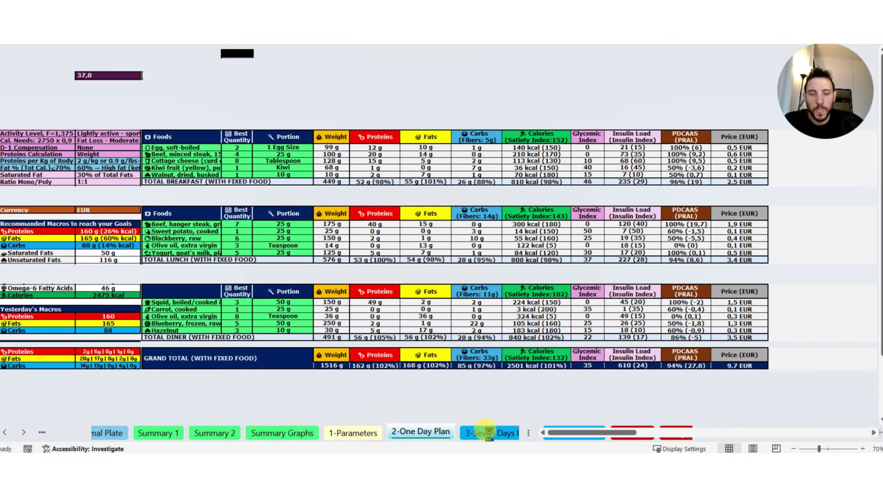
{"action": "mouse_move", "coordinate": [489, 456]}
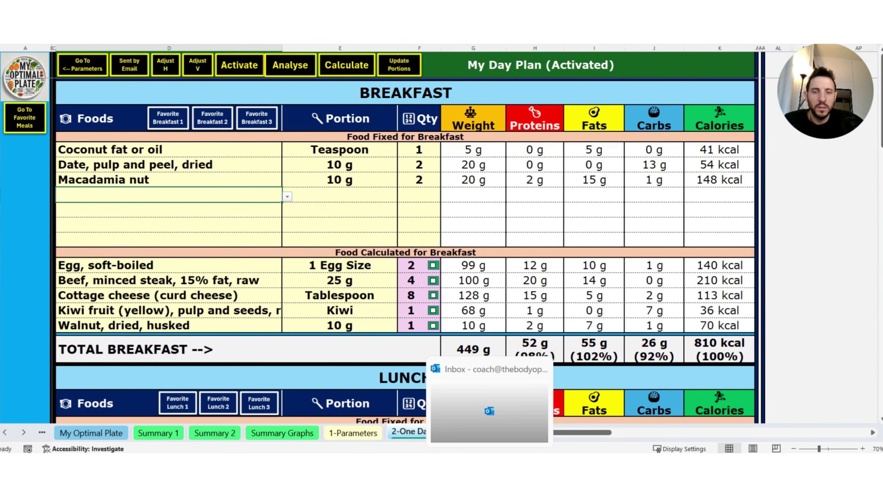
{"action": "left_click", "coordinate": [489, 403]}
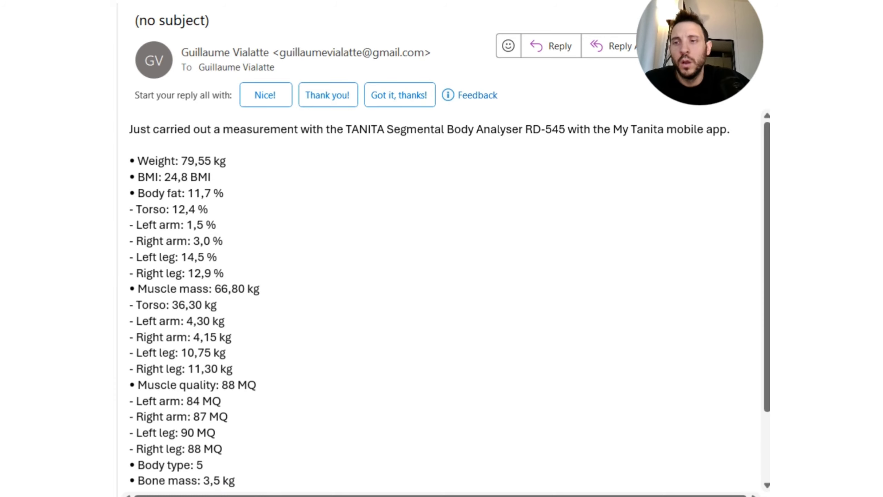
{"action": "key", "text": "Down"}
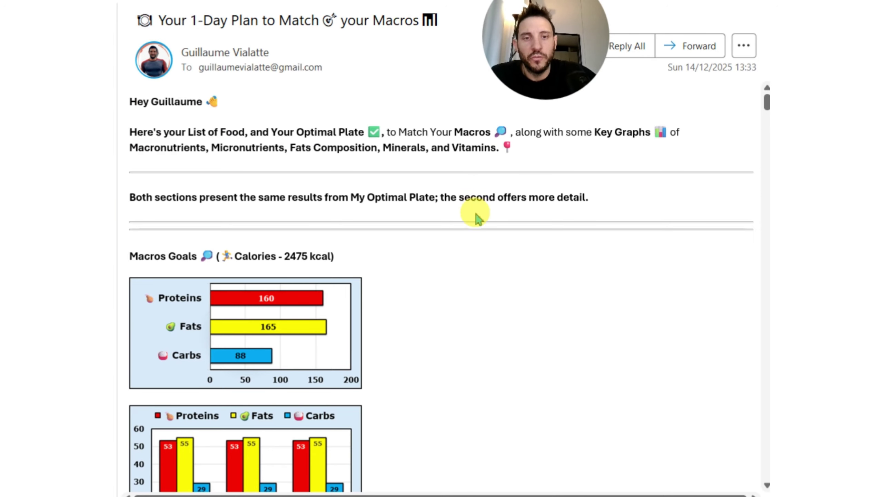
- Review the macros goals, macros summary and the food lists with weight charts for each meal in the 1-day plan email
{"action": "scroll", "coordinate": [475, 215], "scroll_direction": "down", "scroll_amount": 8}
{"action": "scroll", "coordinate": [310, 302], "scroll_direction": "down", "scroll_amount": 3}
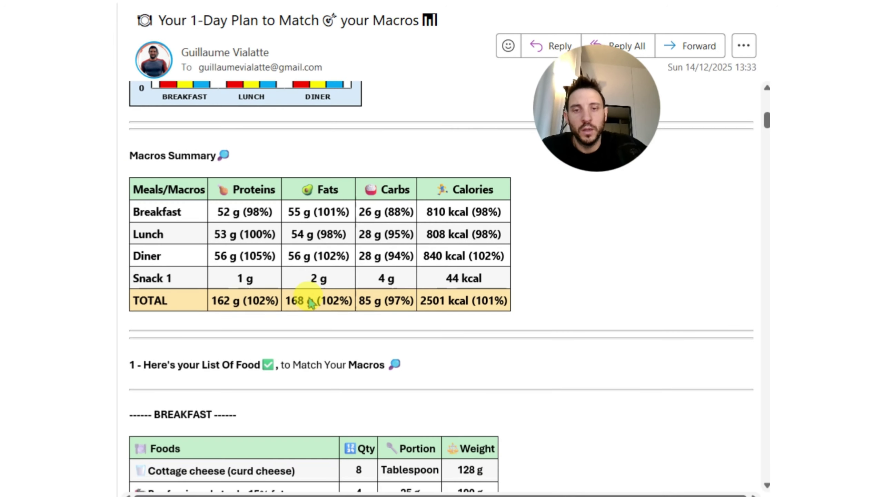
{"action": "scroll", "coordinate": [319, 310], "scroll_direction": "down", "scroll_amount": 9}
{"action": "scroll", "coordinate": [316, 309], "scroll_direction": "up", "scroll_amount": 3}
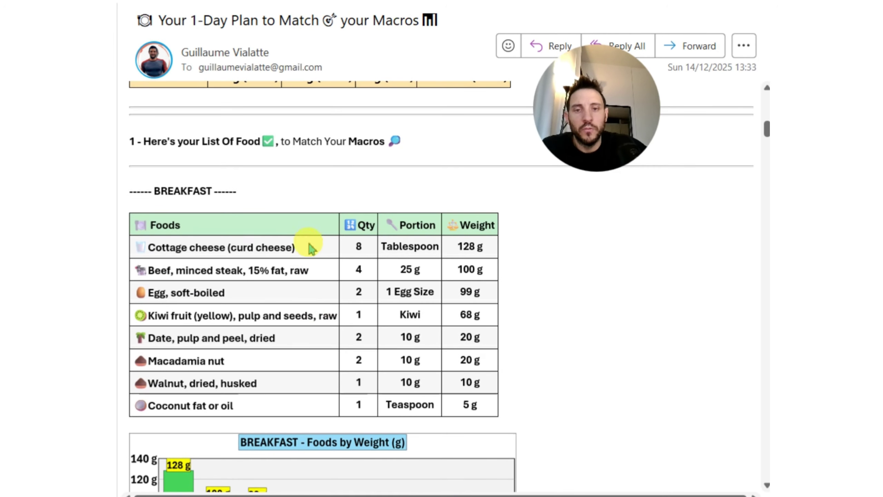
{"action": "scroll", "coordinate": [310, 255], "scroll_direction": "up", "scroll_amount": 1}
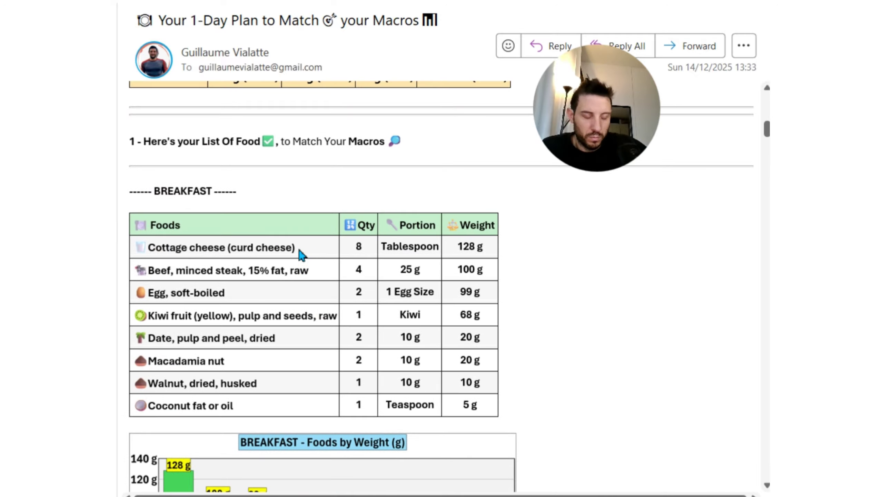
{"action": "scroll", "coordinate": [276, 232], "scroll_direction": "down", "scroll_amount": 14}
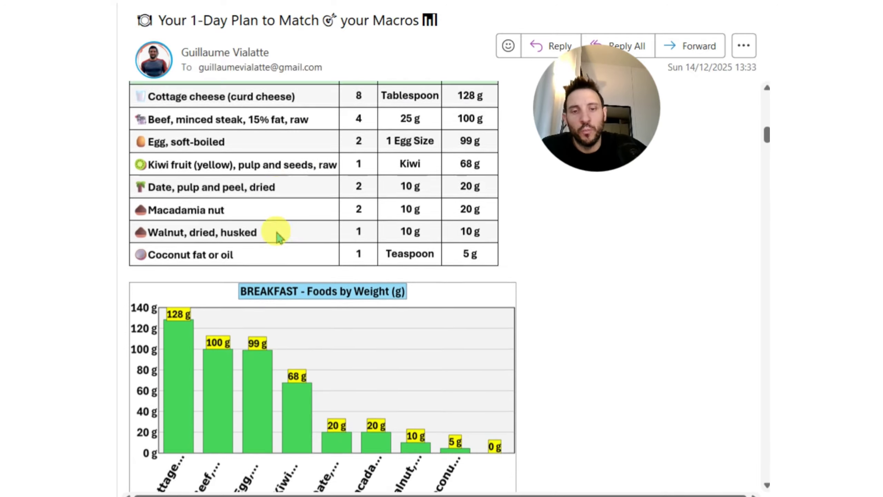
{"action": "scroll", "coordinate": [309, 343], "scroll_direction": "down", "scroll_amount": 15}
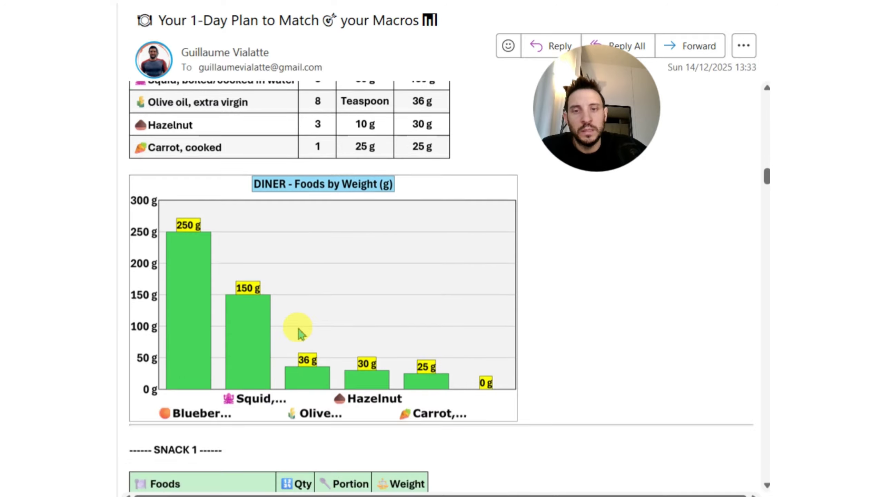
{"action": "scroll", "coordinate": [301, 335], "scroll_direction": "down", "scroll_amount": 1}
{"action": "scroll", "coordinate": [297, 337], "scroll_direction": "up", "scroll_amount": 5}
{"action": "scroll", "coordinate": [299, 348], "scroll_direction": "down", "scroll_amount": 20}
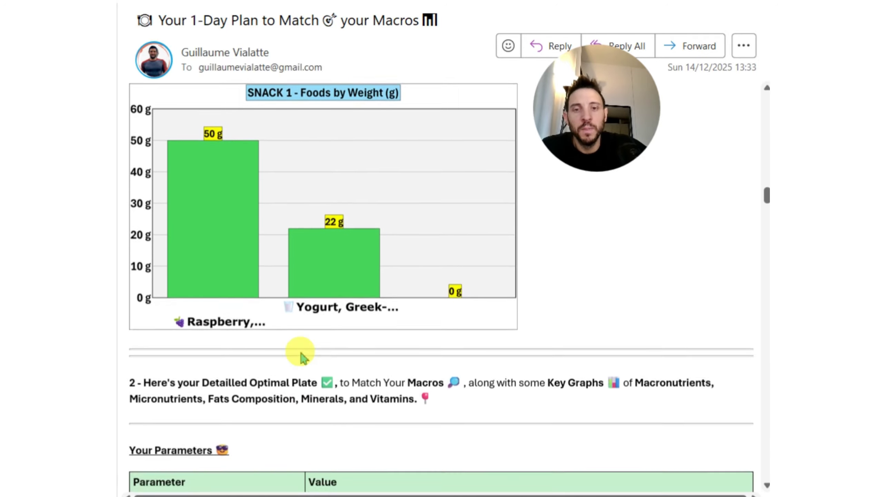
{"action": "scroll", "coordinate": [301, 347], "scroll_direction": "up", "scroll_amount": 2}
- Review the email's parameters, detailed meal tables and the list of food with weights and prices
{"action": "scroll", "coordinate": [301, 348], "scroll_direction": "down", "scroll_amount": 6}
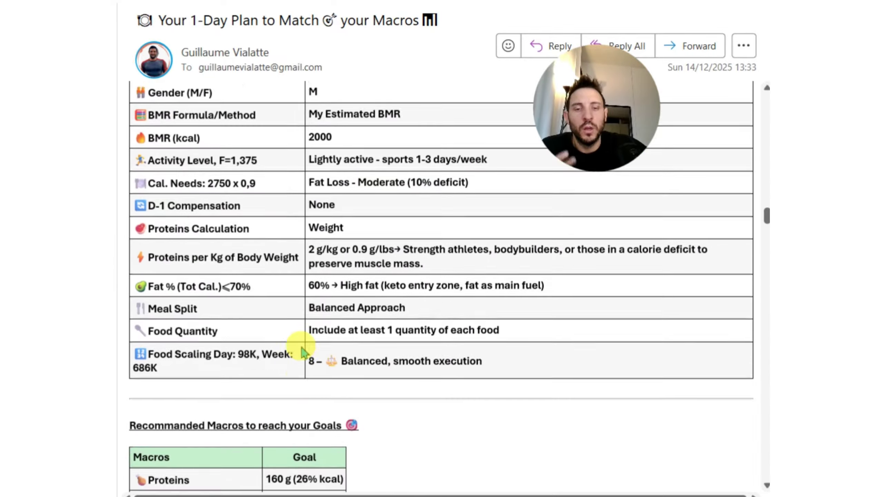
{"action": "scroll", "coordinate": [301, 349], "scroll_direction": "down", "scroll_amount": 20}
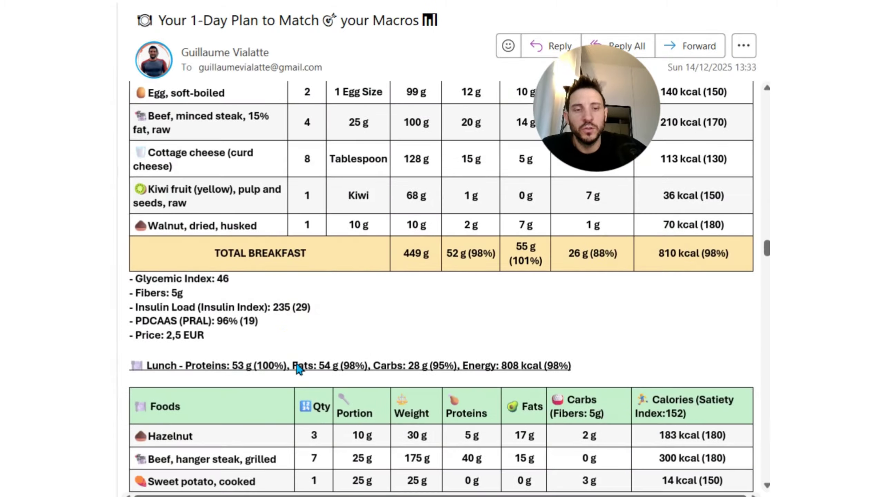
{"action": "scroll", "coordinate": [299, 366], "scroll_direction": "down", "scroll_amount": 3}
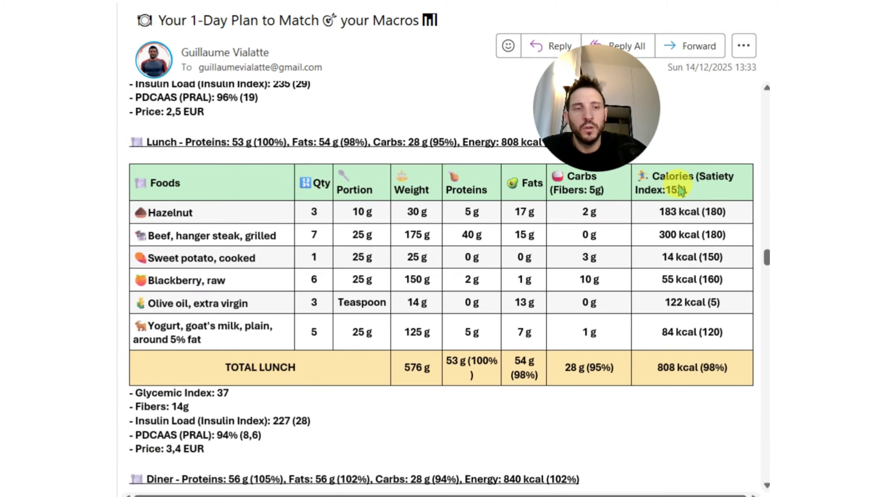
{"action": "scroll", "coordinate": [286, 260], "scroll_direction": "down", "scroll_amount": 14}
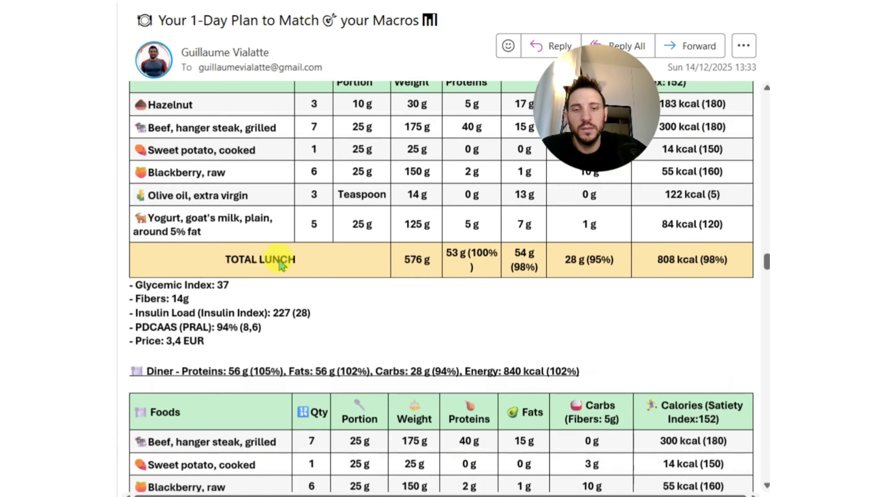
{"action": "scroll", "coordinate": [283, 266], "scroll_direction": "down", "scroll_amount": 9}
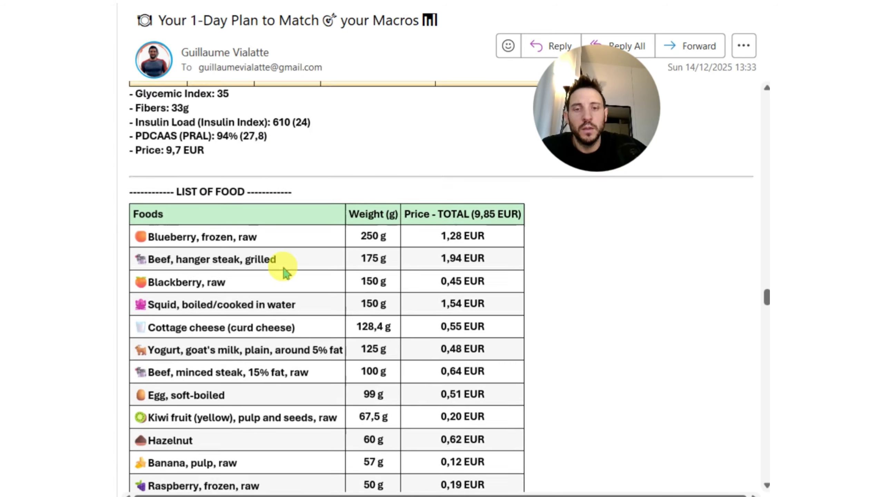
{"action": "scroll", "coordinate": [292, 264], "scroll_direction": "up", "scroll_amount": 3}
{"action": "scroll", "coordinate": [294, 271], "scroll_direction": "down", "scroll_amount": 3}
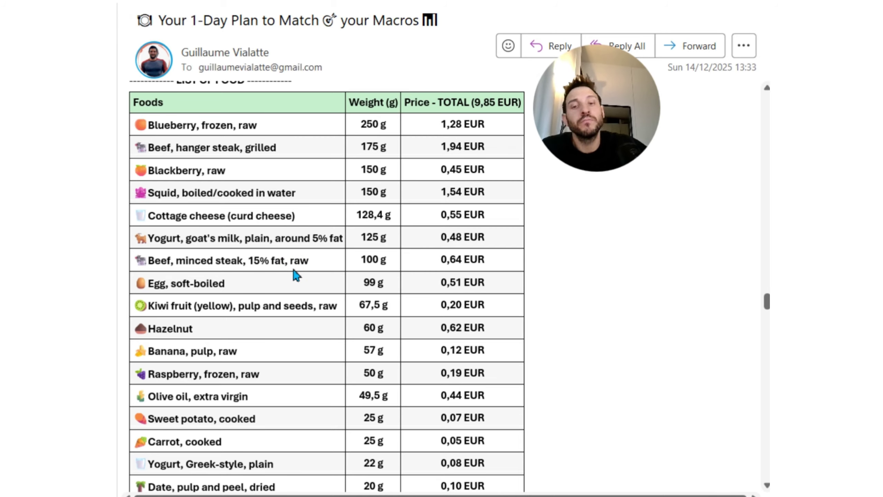
{"action": "scroll", "coordinate": [296, 275], "scroll_direction": "down", "scroll_amount": 3}
{"action": "scroll", "coordinate": [286, 232], "scroll_direction": "up", "scroll_amount": 3}
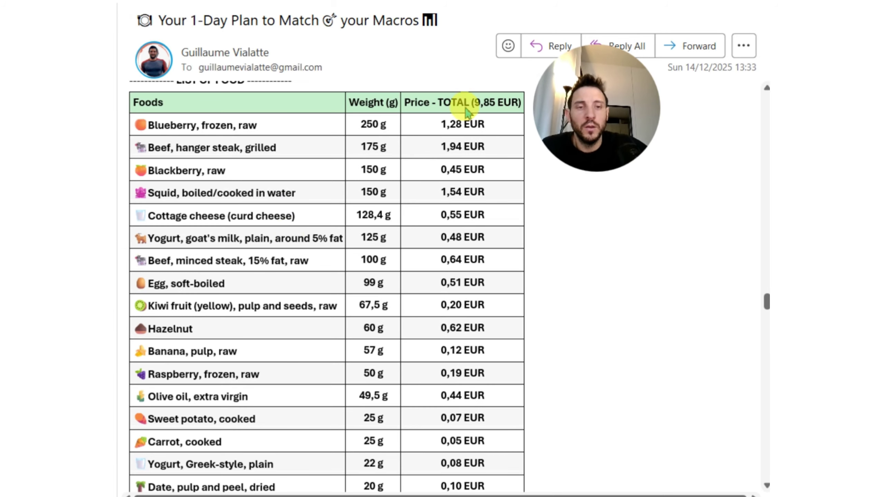
- Examine the email's goals-reached charts for macronutrients, carbs, fats, vitamins and minerals, and the in-depth analysis
{"action": "scroll", "coordinate": [315, 211], "scroll_direction": "down", "scroll_amount": 15}
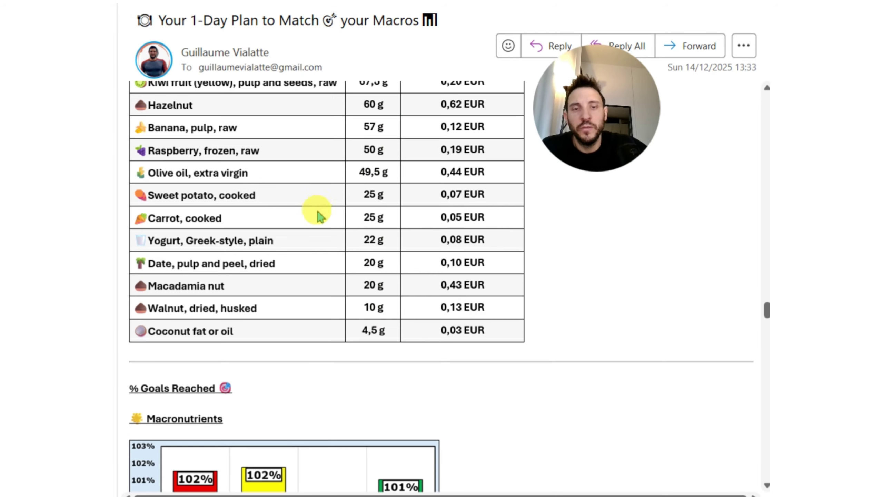
{"action": "scroll", "coordinate": [323, 237], "scroll_direction": "up", "scroll_amount": 3}
{"action": "scroll", "coordinate": [323, 238], "scroll_direction": "down", "scroll_amount": 18}
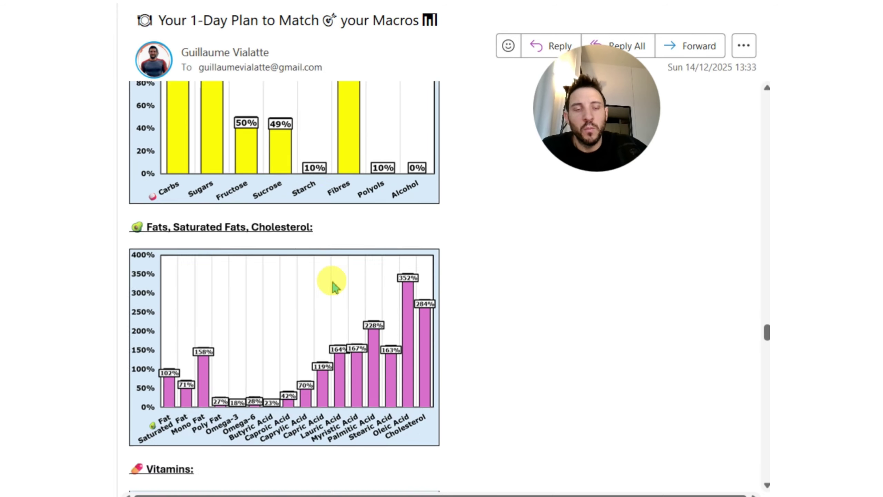
{"action": "scroll", "coordinate": [334, 288], "scroll_direction": "down", "scroll_amount": 17}
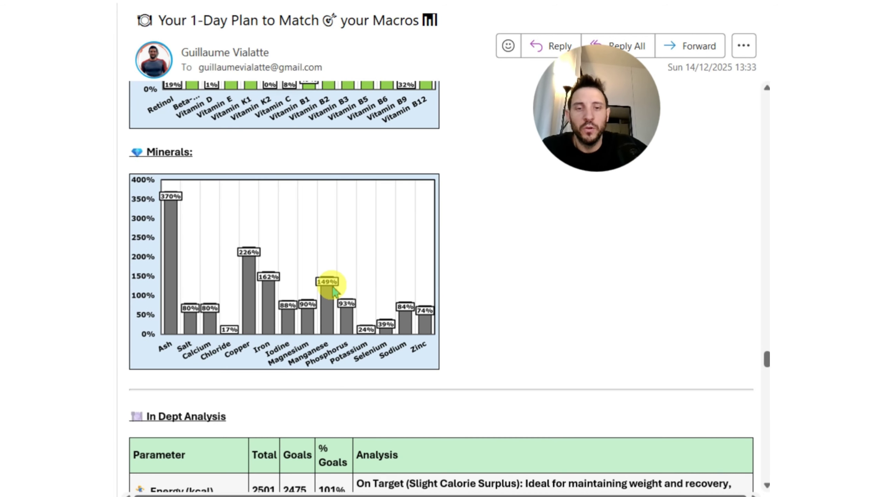
{"action": "scroll", "coordinate": [337, 302], "scroll_direction": "down", "scroll_amount": 20}
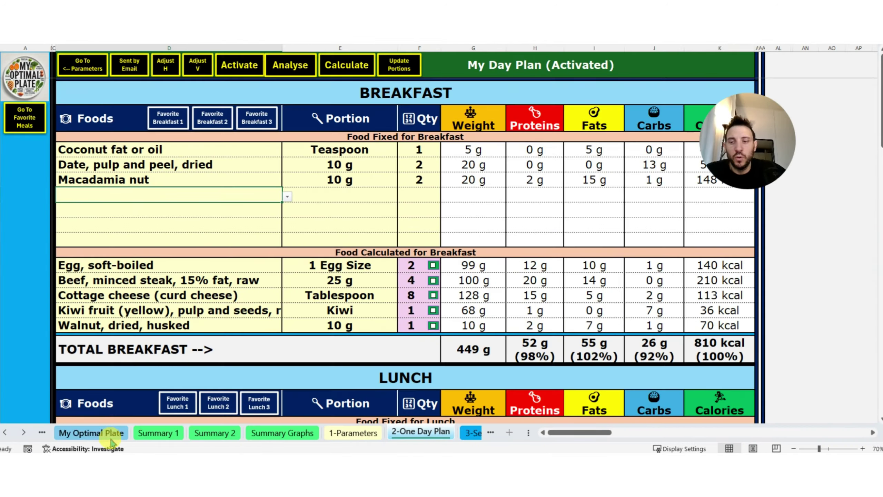
- Switch back to the Excel workbook, open the 3-Seven Days Plan sheet and review the Monday and Tuesday meals
{"action": "left_click", "coordinate": [24, 432]}
{"action": "left_click", "coordinate": [23, 432]}
{"action": "left_click", "coordinate": [337, 435]}
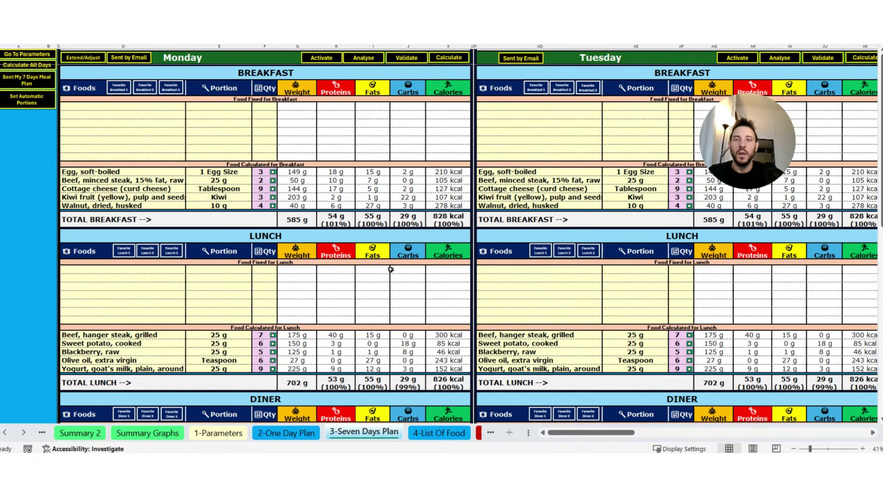
{"action": "mouse_move", "coordinate": [587, 432]}
{"action": "left_mouse_down"}
{"action": "mouse_move", "coordinate": [848, 417]}
{"action": "mouse_move", "coordinate": [591, 423]}
{"action": "left_mouse_up"}
{"action": "left_click", "coordinate": [316, 248]}
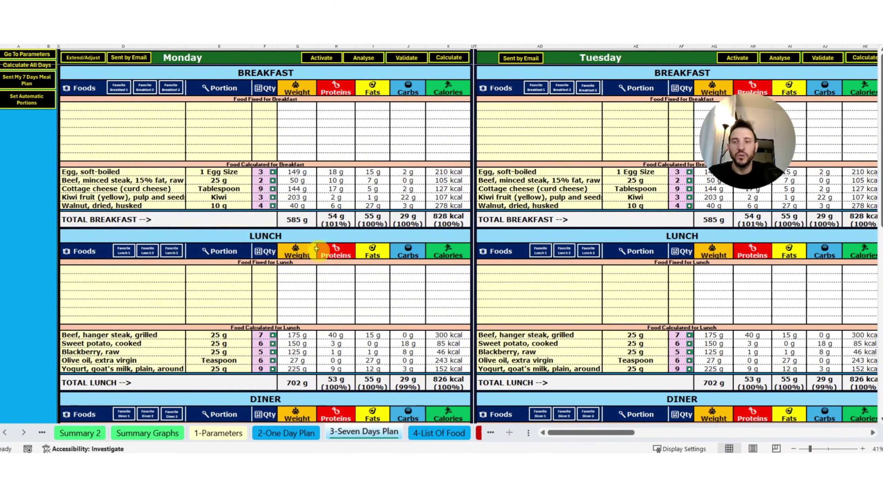
{"action": "scroll", "coordinate": [295, 257], "scroll_direction": "down", "scroll_amount": 3}
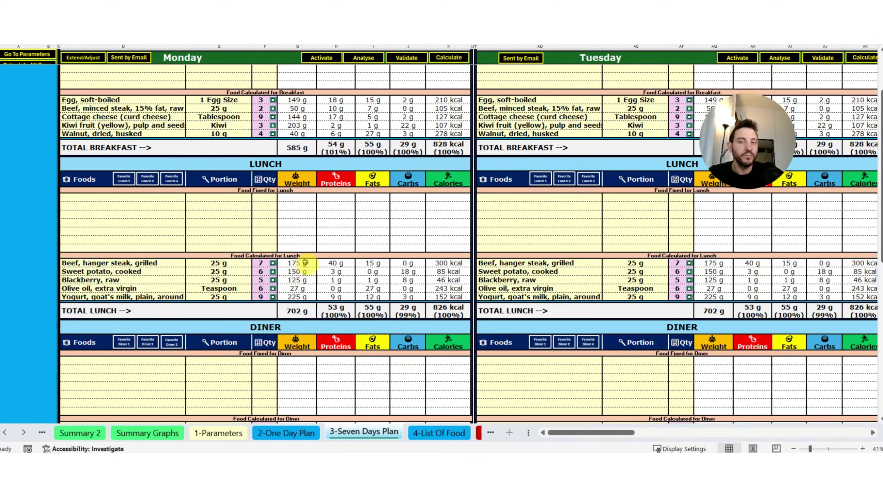
{"action": "scroll", "coordinate": [307, 259], "scroll_direction": "down", "scroll_amount": 3}
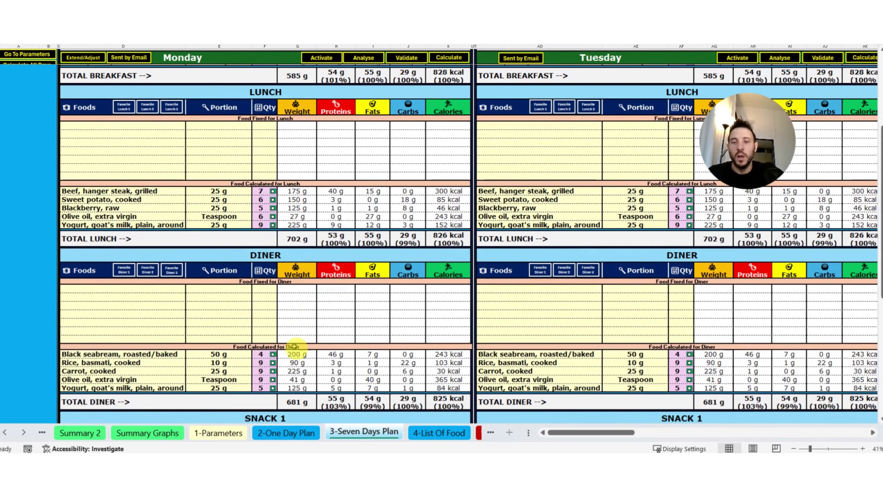
{"action": "left_click", "coordinate": [301, 364]}
{"action": "scroll", "coordinate": [282, 339], "scroll_direction": "up", "scroll_amount": 6}
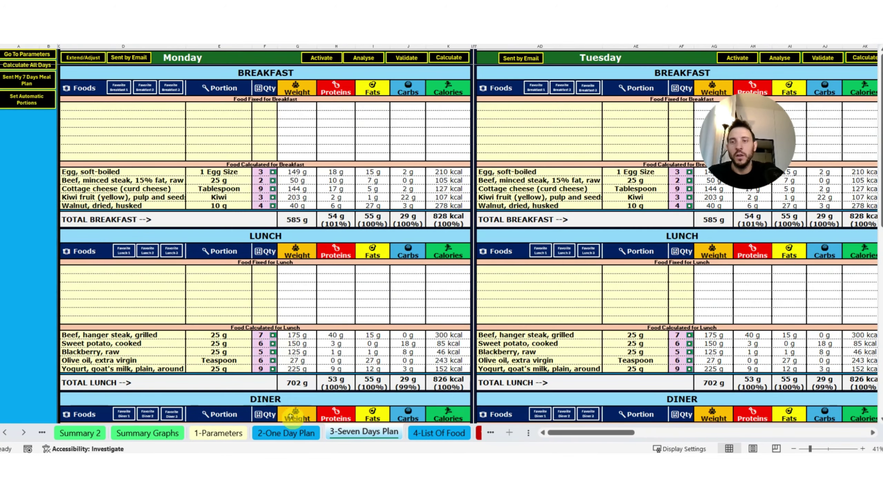
- Return to the 2-One Day Plan sheet, hide the empty food rows and review the compacted meals
{"action": "left_click", "coordinate": [287, 439]}
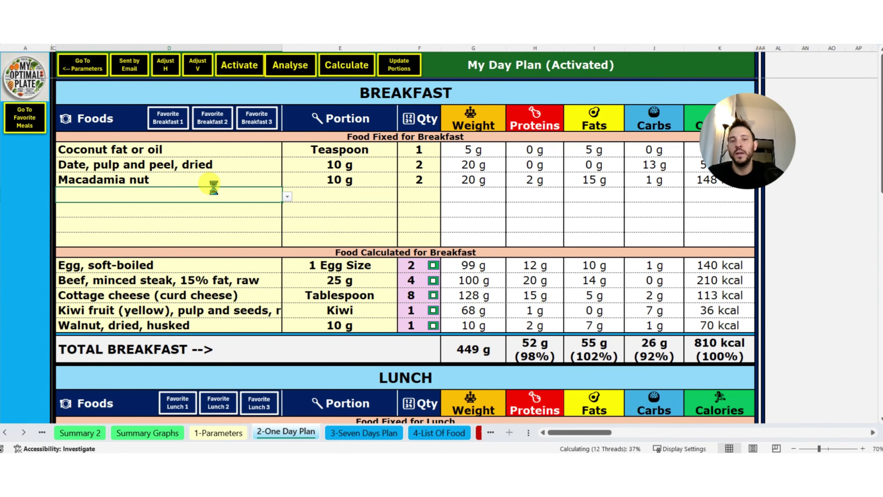
{"action": "scroll", "coordinate": [187, 209], "scroll_direction": "down", "scroll_amount": 8}
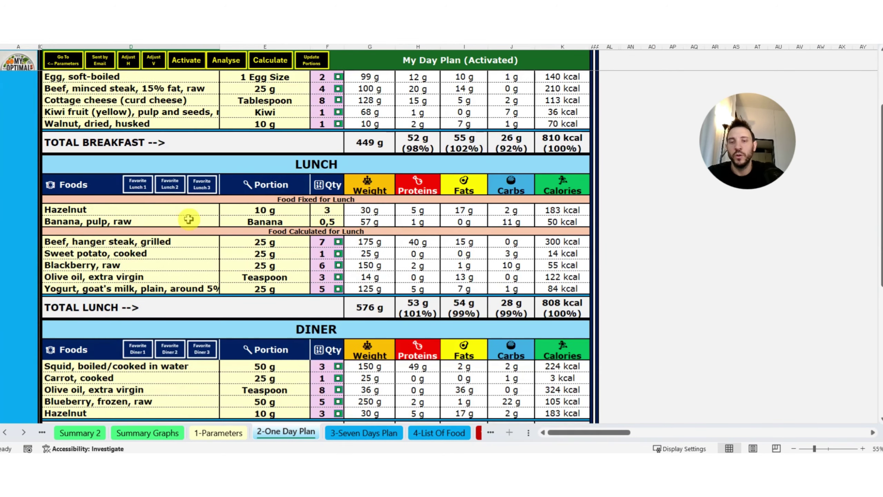
{"action": "scroll", "coordinate": [188, 228], "scroll_direction": "up", "scroll_amount": 6}
{"action": "scroll", "coordinate": [188, 228], "scroll_direction": "up", "scroll_amount": 3}
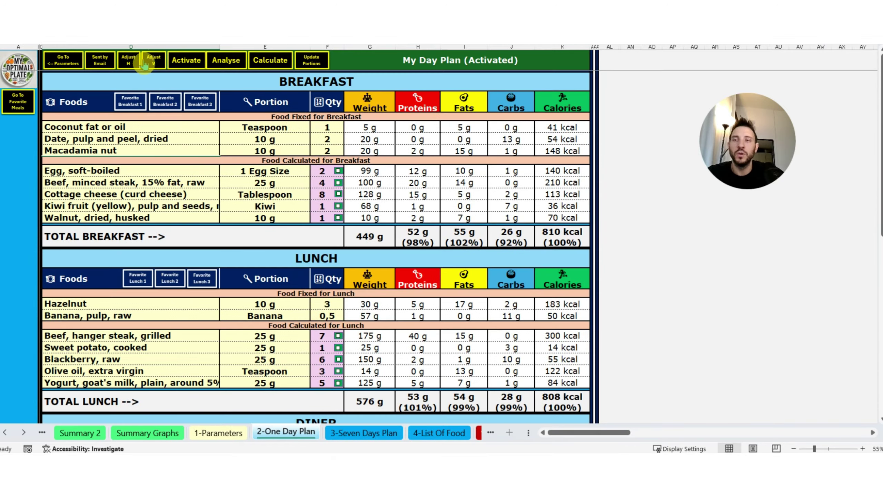
- Show the PDCAAS, glycemic, insulin, satiety, PRAL and price columns in the one-day plan and review them for every meal
{"action": "left_click", "coordinate": [153, 61]}
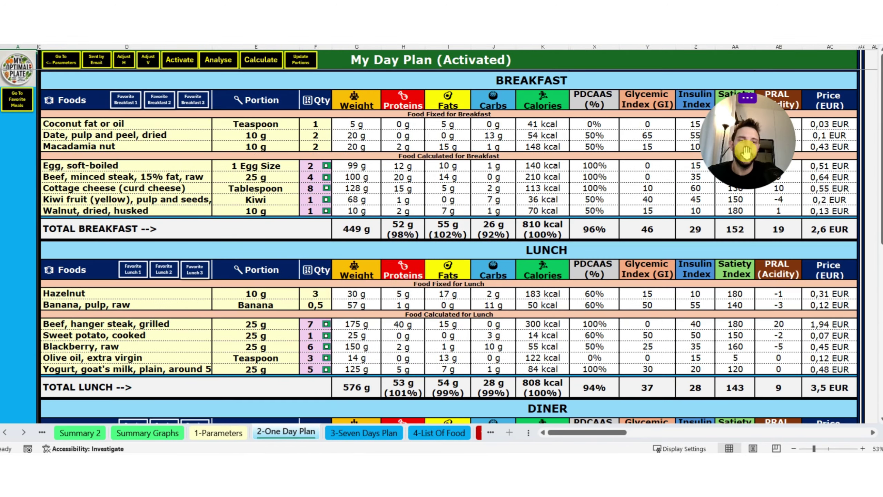
{"action": "left_click_drag", "start_coordinate": [721, 120], "coordinate": [114, 76]}
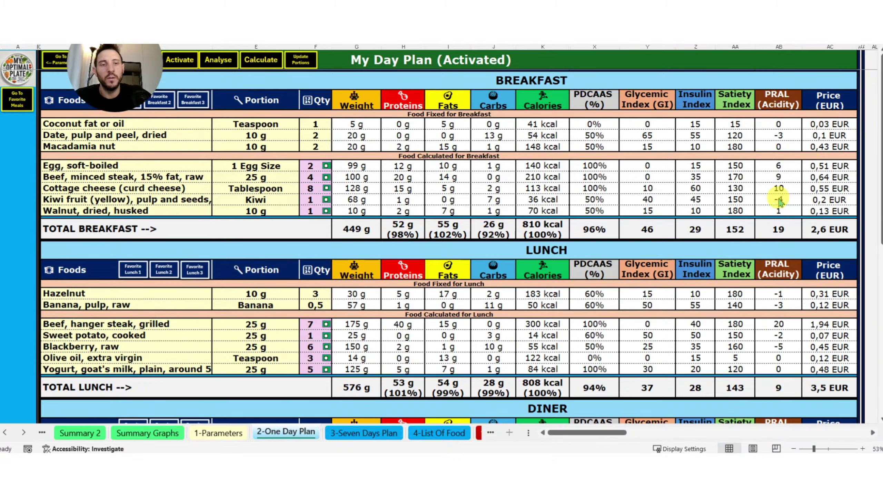
{"action": "scroll", "coordinate": [778, 198], "scroll_direction": "down", "scroll_amount": 9}
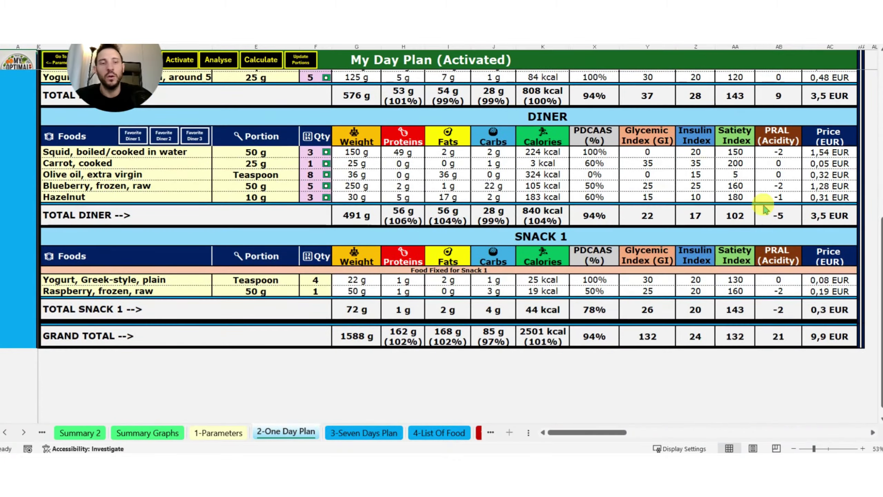
{"action": "scroll", "coordinate": [217, 207], "scroll_direction": "up", "scroll_amount": 9}
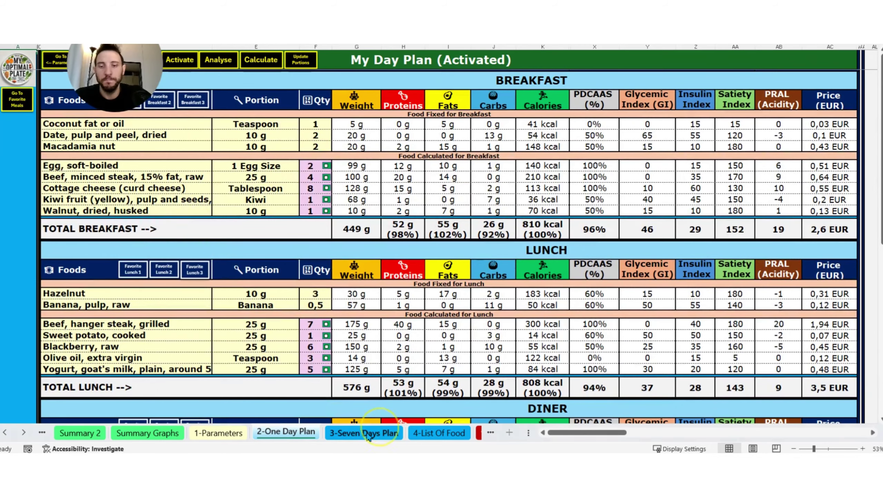
- Open the 3-Seven Days Plan sheet, collapse its empty food rows and look across the days of the week
{"action": "left_click", "coordinate": [364, 432]}
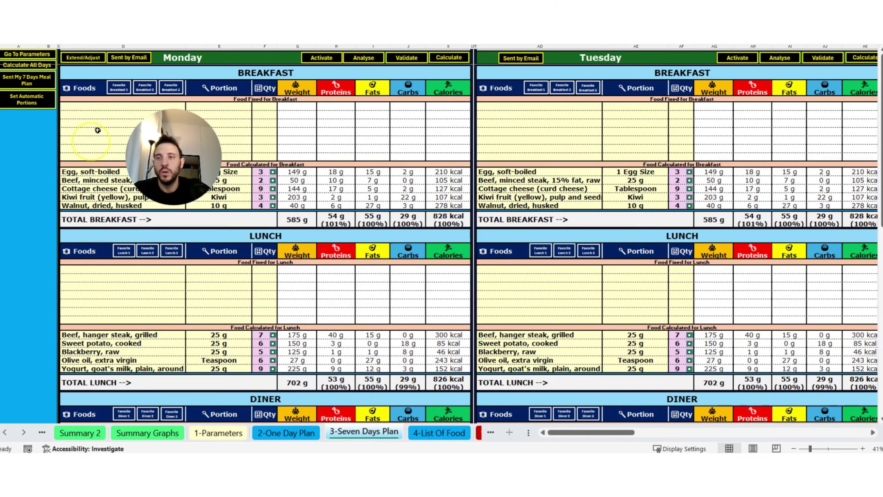
{"action": "left_click", "coordinate": [81, 56]}
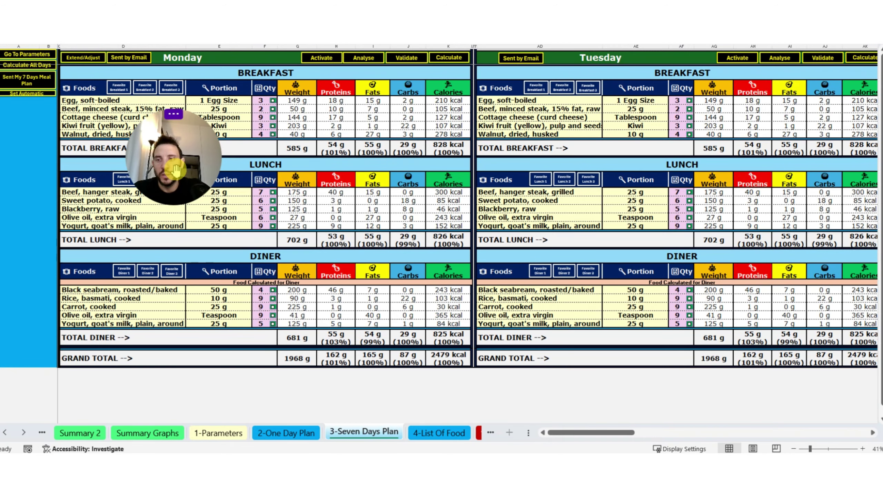
{"action": "left_click_drag", "start_coordinate": [187, 170], "coordinate": [504, 251]}
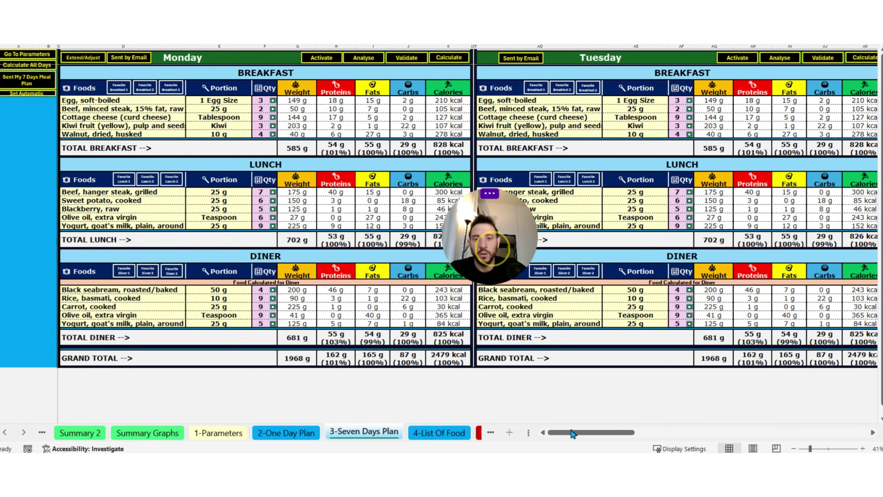
{"action": "left_click", "coordinate": [665, 432]}
{"action": "left_click_drag", "start_coordinate": [651, 432], "coordinate": [549, 432]}
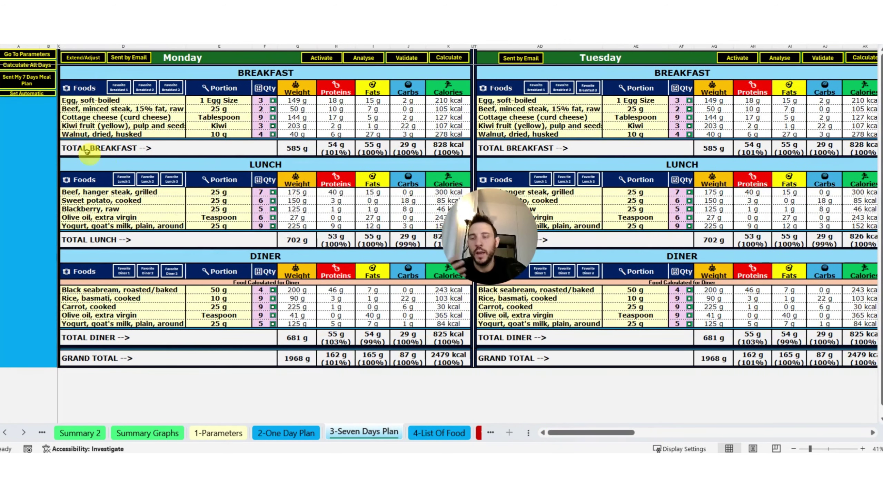
- Send the seven-day meal plan by email from the 3-Seven Days Plan sheet, answering the confirmation prompts
{"action": "scroll", "coordinate": [114, 137], "scroll_direction": "up", "scroll_amount": 3, "text": "ctrl"}
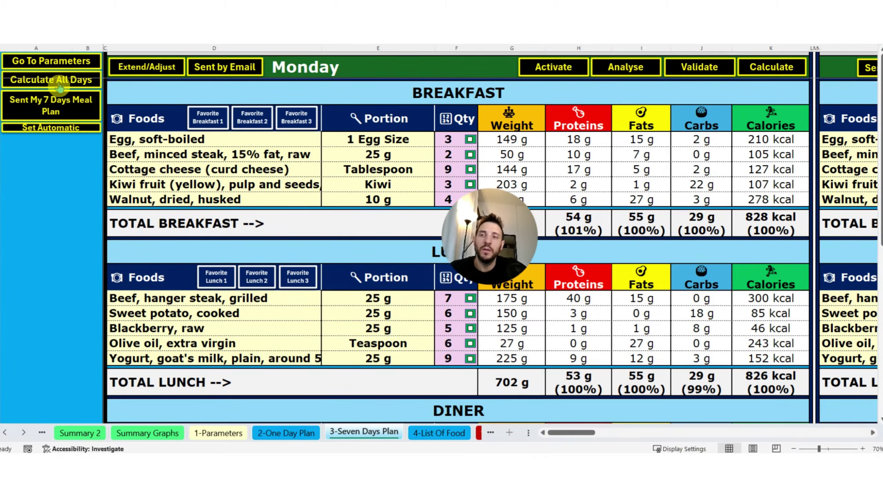
{"action": "left_click", "coordinate": [58, 108]}
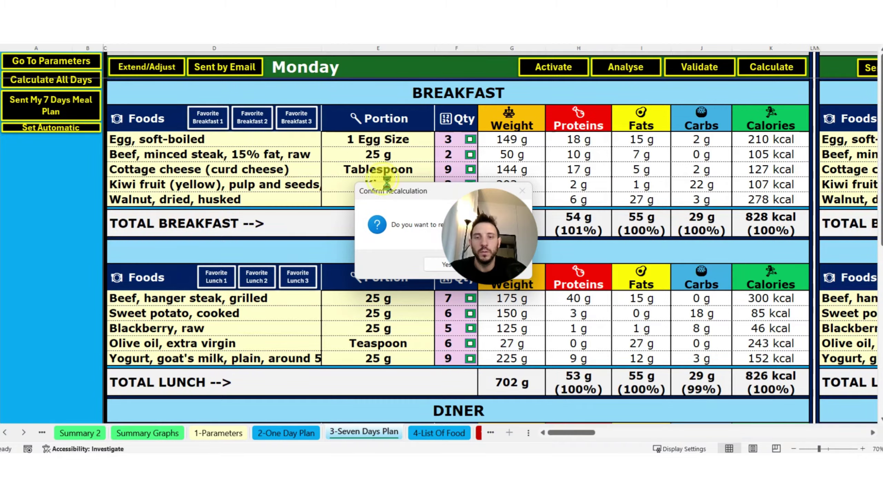
{"action": "left_click", "coordinate": [381, 228]}
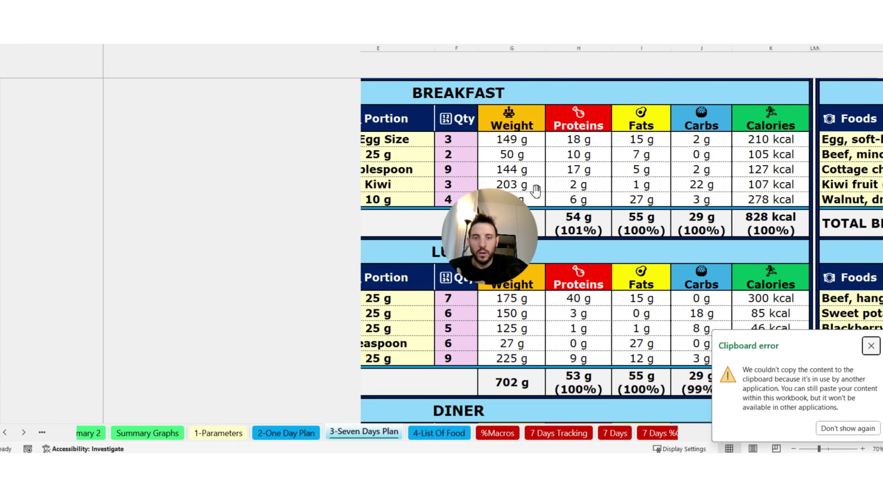
{"action": "left_click", "coordinate": [390, 223]}
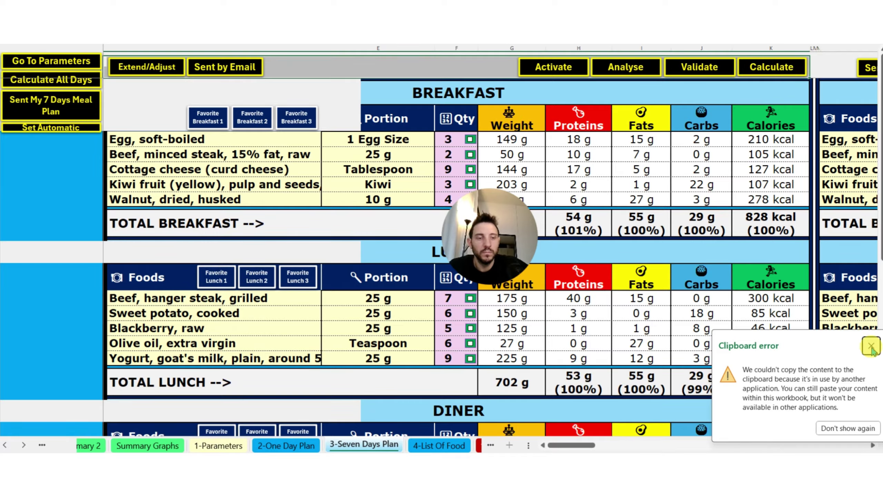
- Switch to Outlook, open the sent 7-Day Meal Plan email and review its parameters and macro goal charts
{"action": "mouse_move", "coordinate": [490, 492]}
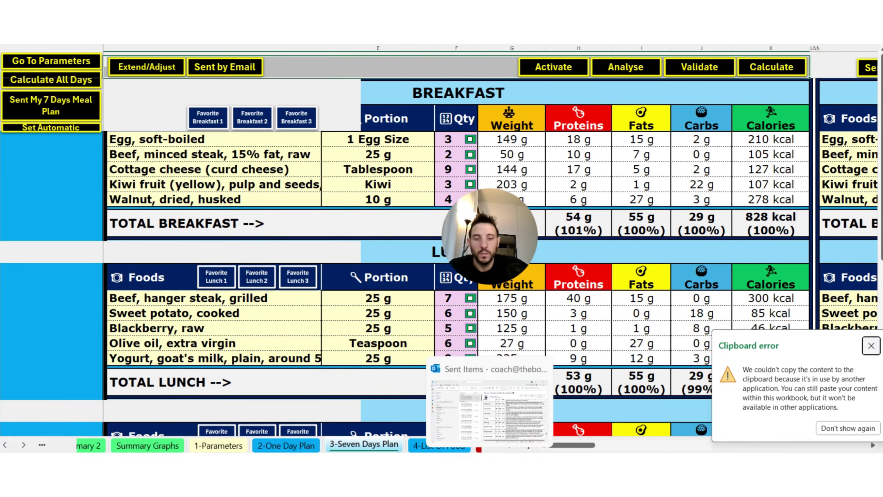
{"action": "left_click", "coordinate": [489, 411]}
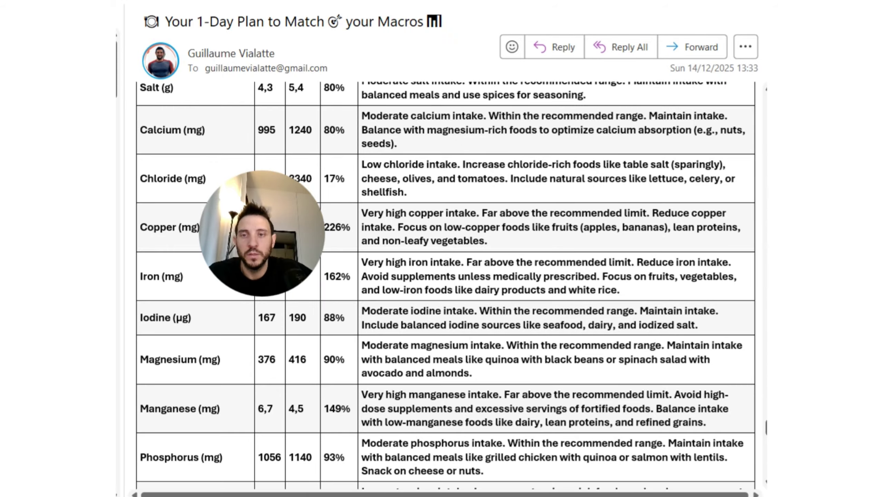
{"action": "key", "text": "Up"}
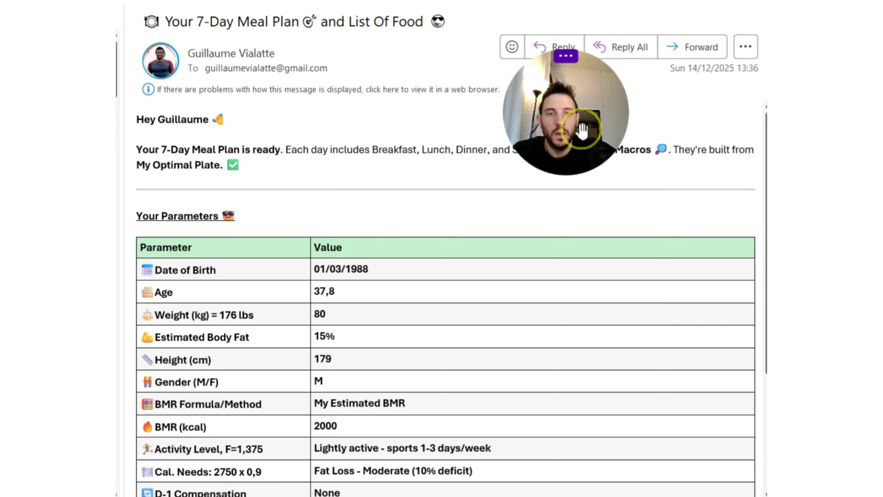
{"action": "left_click", "coordinate": [292, 154]}
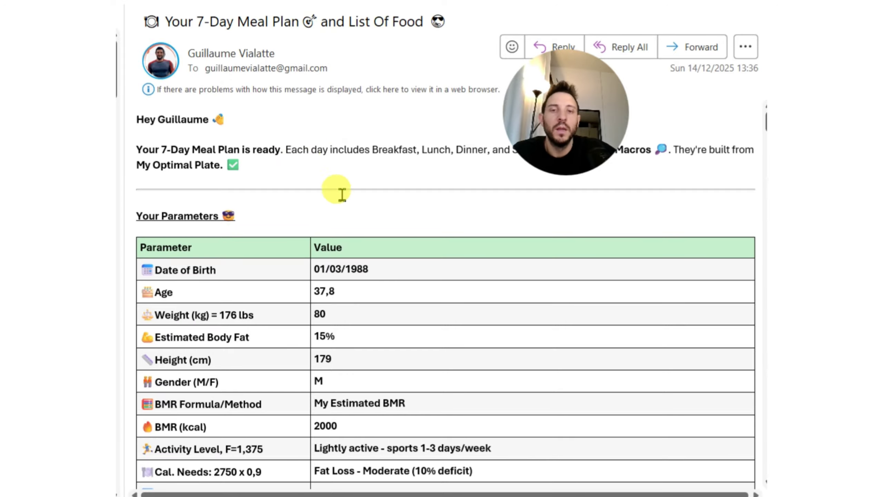
{"action": "scroll", "coordinate": [350, 238], "scroll_direction": "down", "scroll_amount": 3}
{"action": "scroll", "coordinate": [350, 238], "scroll_direction": "down", "scroll_amount": 15}
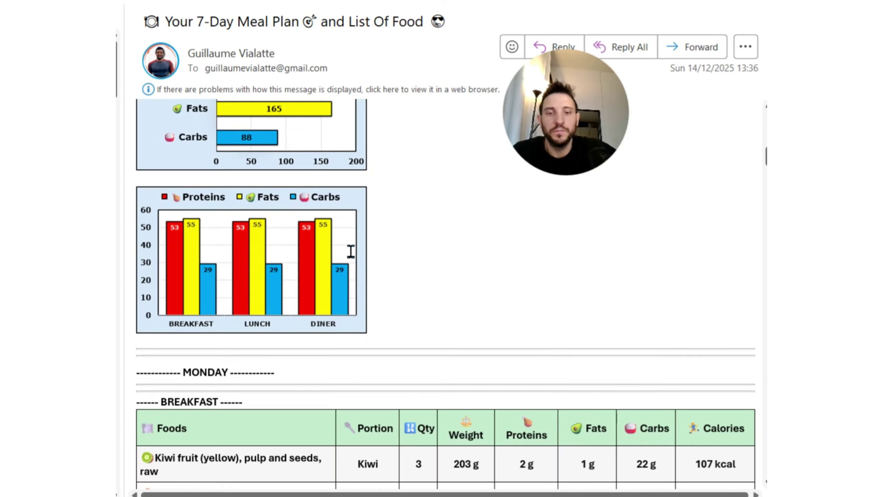
{"action": "scroll", "coordinate": [351, 251], "scroll_direction": "up", "scroll_amount": 3}
{"action": "left_click", "coordinate": [354, 244]}
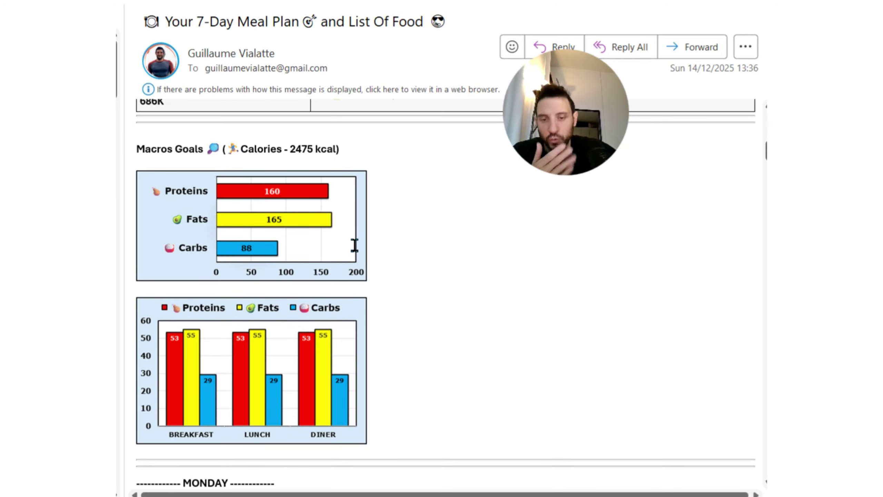
{"action": "left_click", "coordinate": [394, 226]}
- Review the daily meal tables and grand totals in the email from Monday through Friday
{"action": "scroll", "coordinate": [395, 228], "scroll_direction": "down", "scroll_amount": 18}
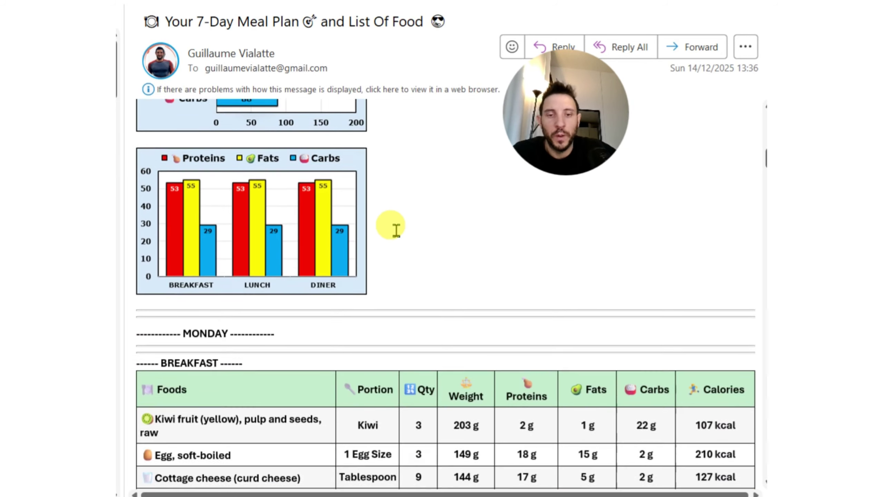
{"action": "scroll", "coordinate": [394, 229], "scroll_direction": "down", "scroll_amount": 17}
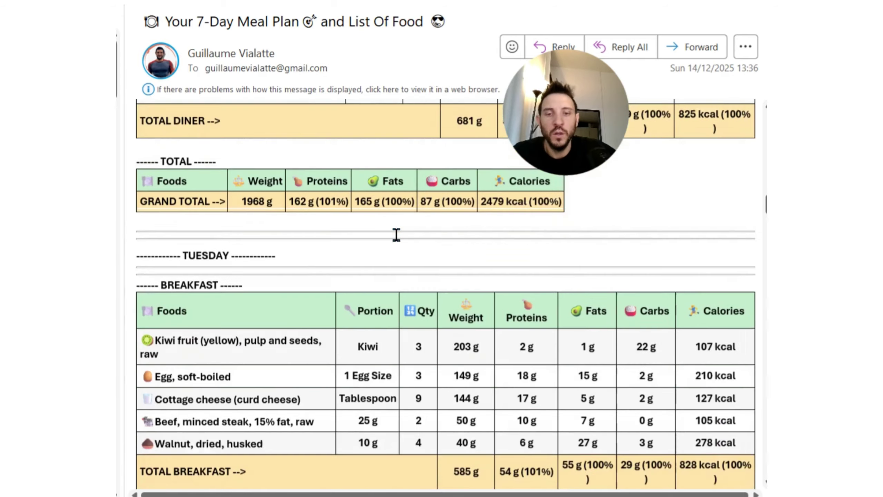
{"action": "scroll", "coordinate": [205, 220], "scroll_direction": "up", "scroll_amount": 4}
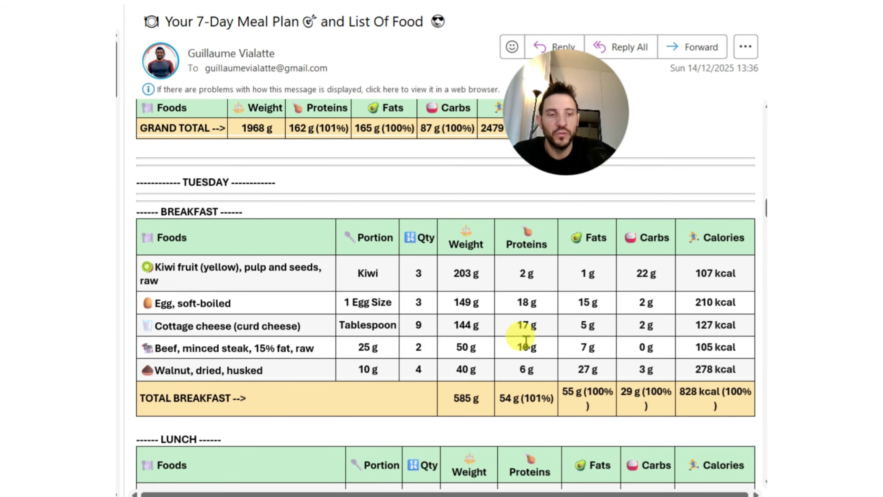
{"action": "scroll", "coordinate": [348, 310], "scroll_direction": "down", "scroll_amount": 8}
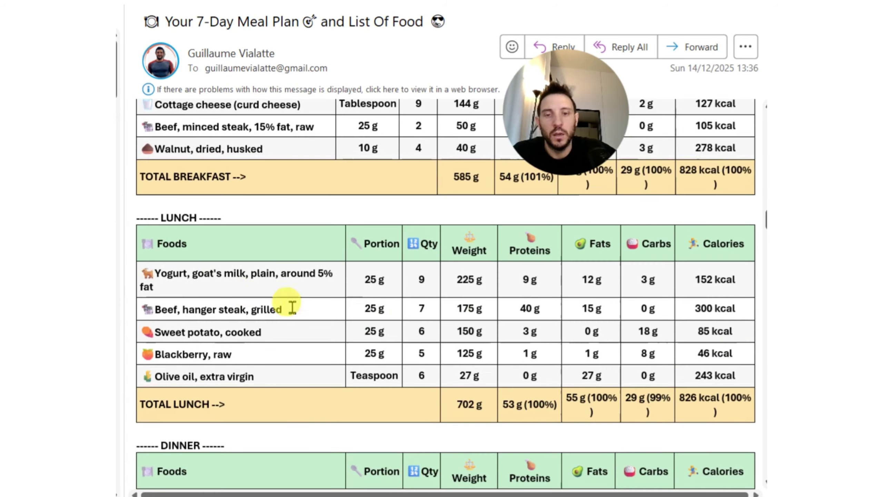
{"action": "scroll", "coordinate": [312, 383], "scroll_direction": "down", "scroll_amount": 11}
{"action": "scroll", "coordinate": [348, 331], "scroll_direction": "down", "scroll_amount": 2}
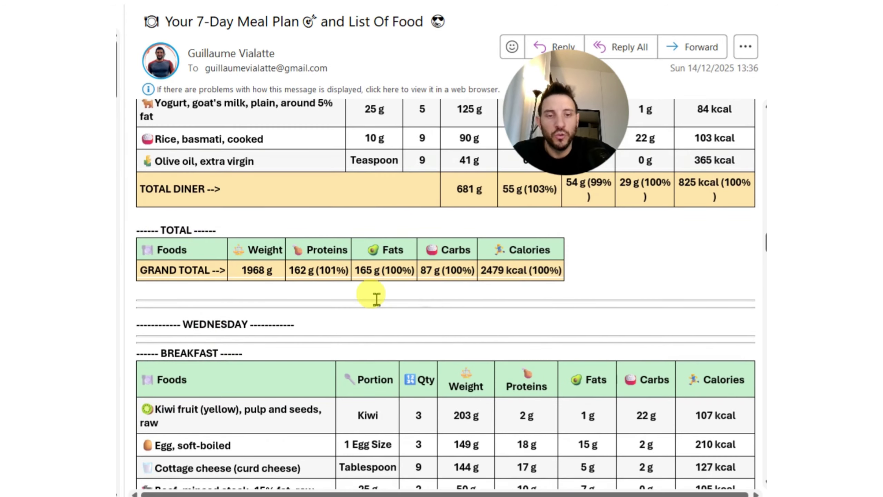
{"action": "scroll", "coordinate": [382, 306], "scroll_direction": "up", "scroll_amount": 7}
{"action": "scroll", "coordinate": [399, 315], "scroll_direction": "down", "scroll_amount": 14}
{"action": "scroll", "coordinate": [406, 321], "scroll_direction": "down", "scroll_amount": 20}
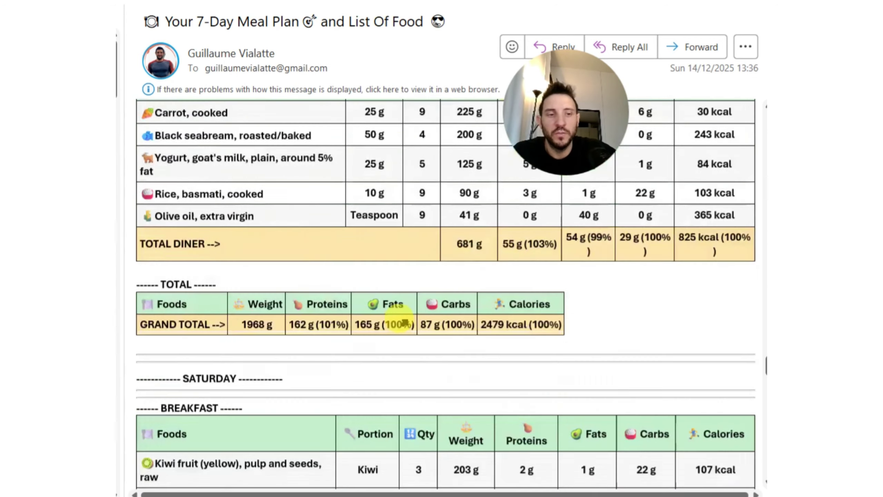
- Review Sunday's meals and the list of food with weights and prices at the end of the email
{"action": "scroll", "coordinate": [403, 321], "scroll_direction": "down", "scroll_amount": 8}
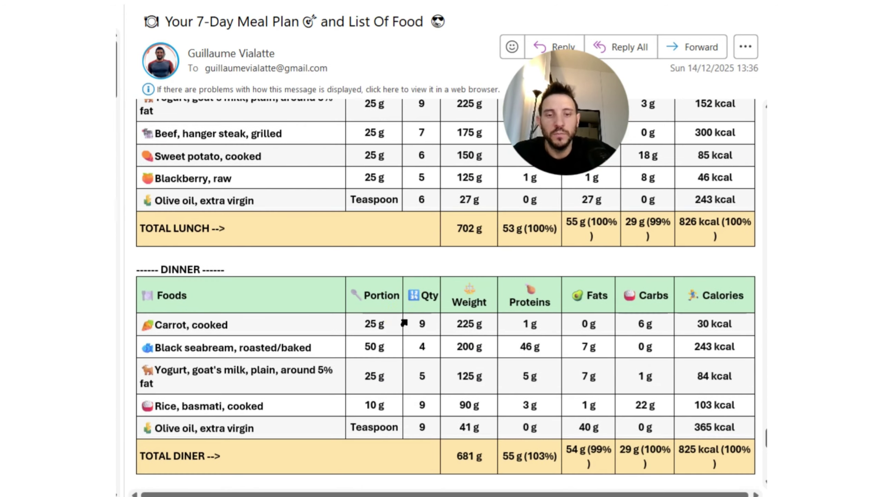
{"action": "scroll", "coordinate": [400, 316], "scroll_direction": "down", "scroll_amount": 3}
{"action": "scroll", "coordinate": [392, 332], "scroll_direction": "up", "scroll_amount": 8}
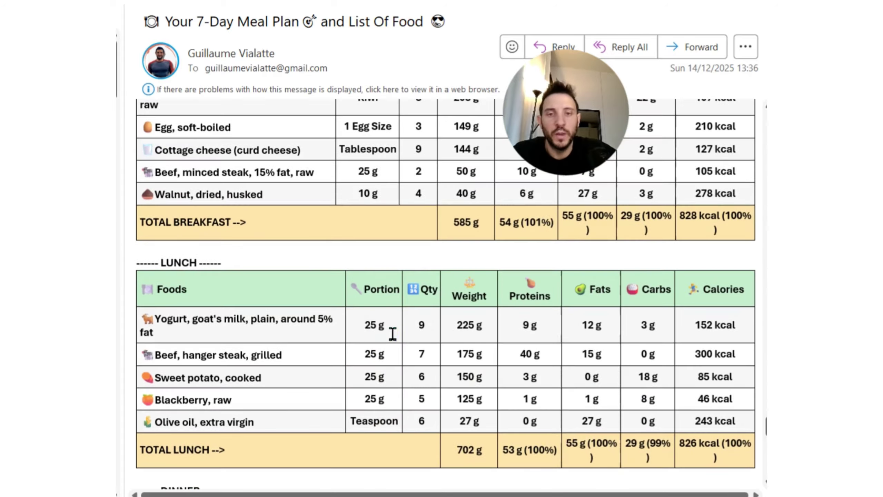
{"action": "scroll", "coordinate": [347, 278], "scroll_direction": "up", "scroll_amount": 2}
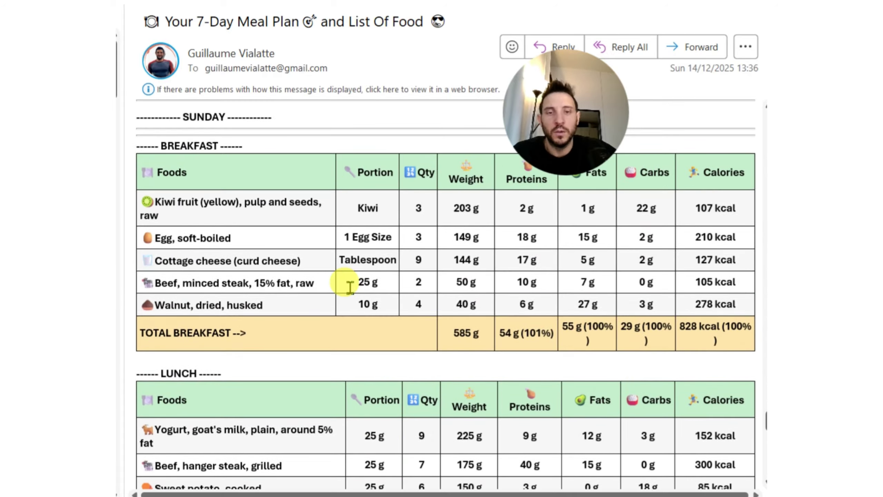
{"action": "scroll", "coordinate": [349, 287], "scroll_direction": "down", "scroll_amount": 10}
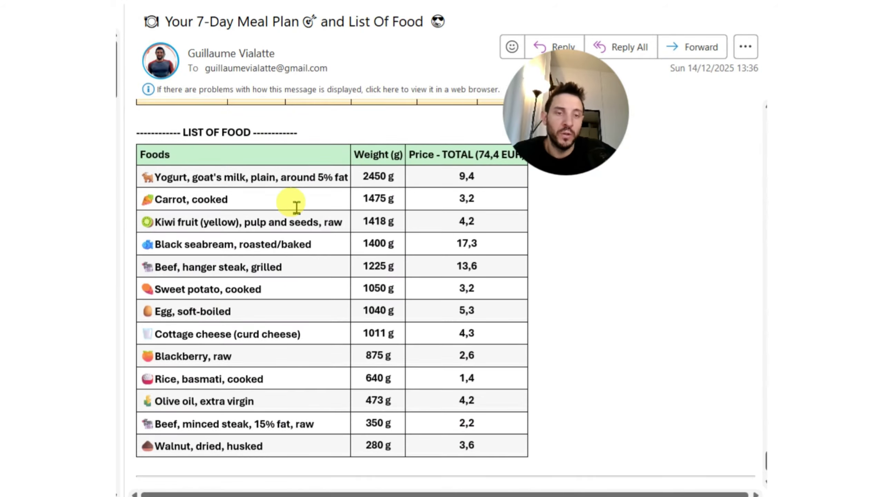
{"action": "scroll", "coordinate": [296, 208], "scroll_direction": "down", "scroll_amount": 2}
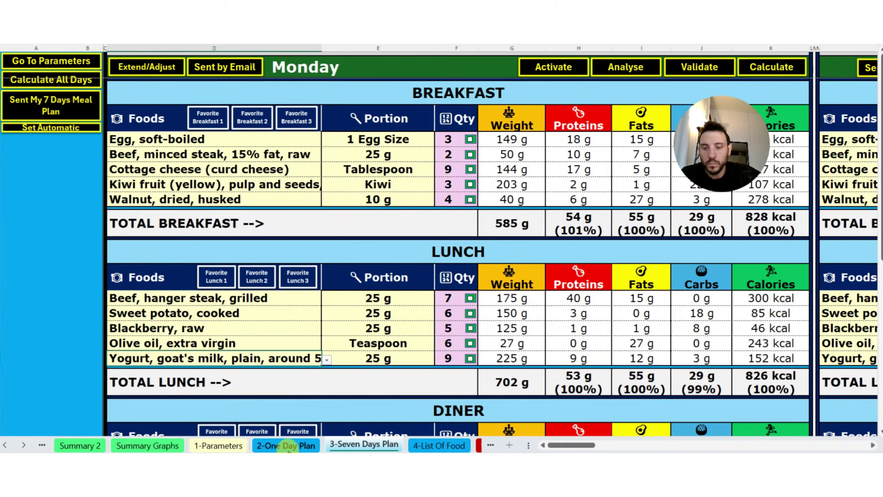
- Switch back to the Excel workbook, open the 2-One Day Plan sheet and hide the columns from PDCAAS to Price
{"action": "left_click", "coordinate": [283, 445]}
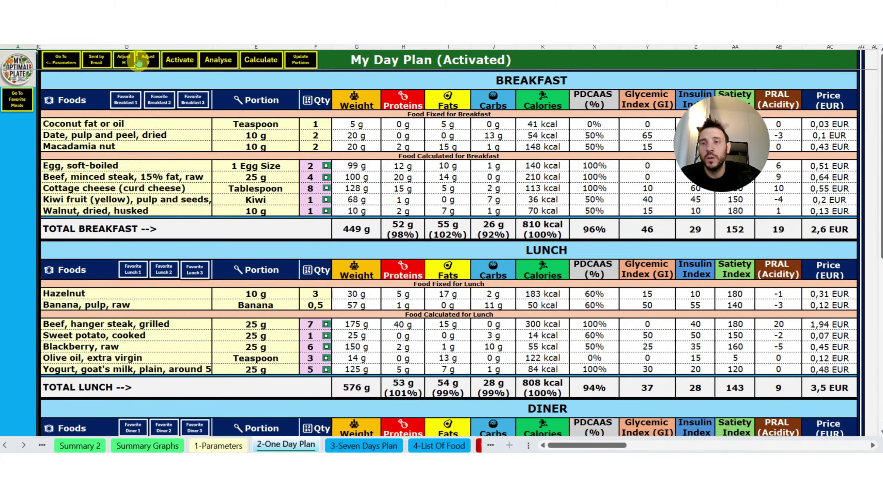
{"action": "left_click", "coordinate": [164, 52]}
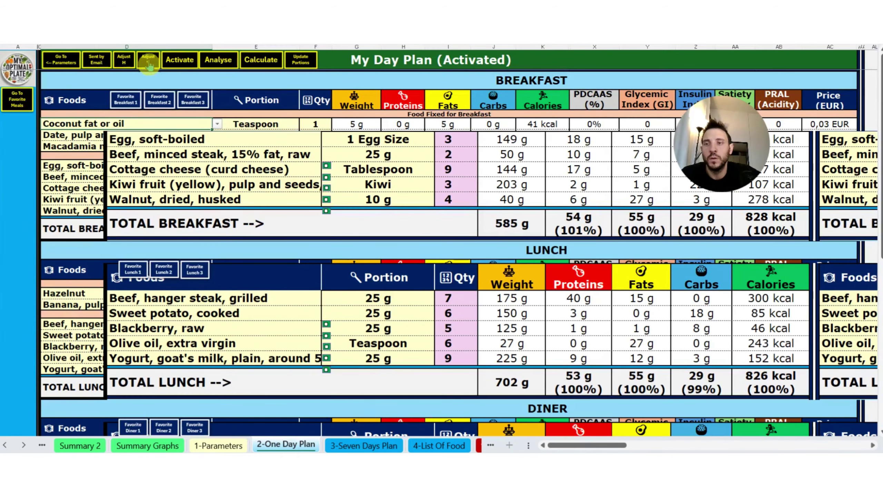
{"action": "left_click", "coordinate": [148, 65]}
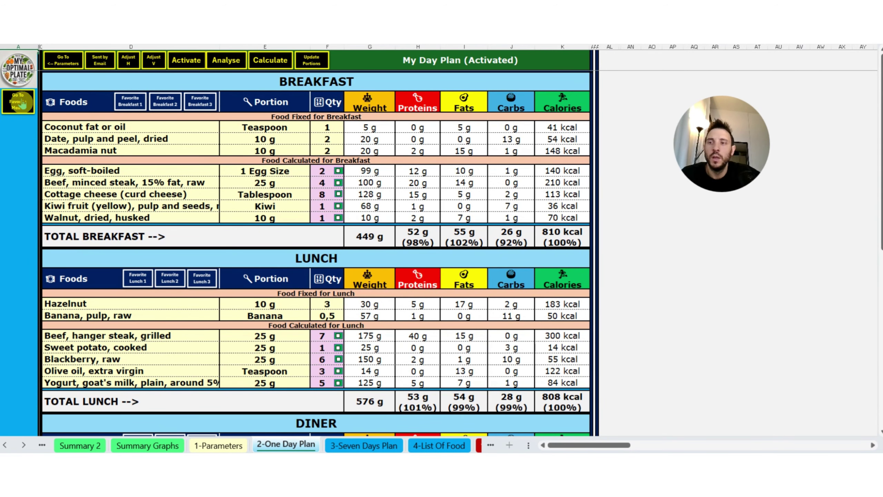
- Open the Favorite Meals sheet, review the favorite breakfasts, lunches and dinners, and return to the one-day plan
{"action": "left_click", "coordinate": [15, 105]}
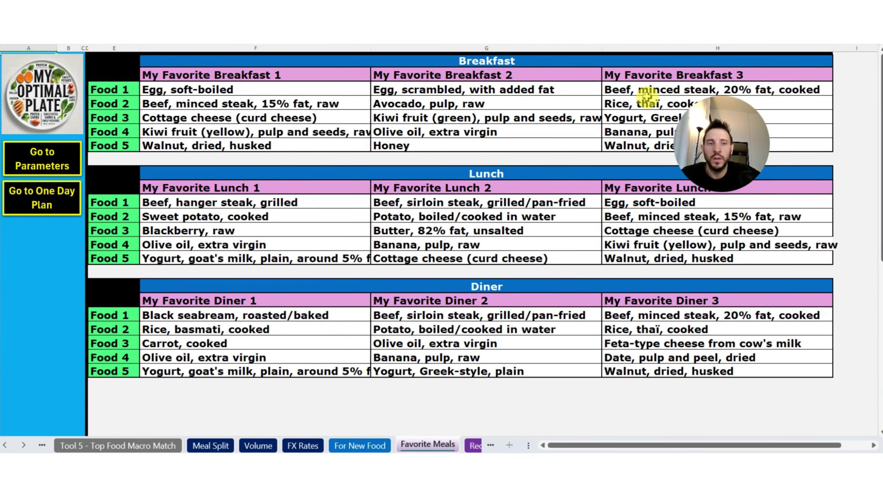
{"action": "left_click_drag", "start_coordinate": [724, 151], "coordinate": [810, 135]}
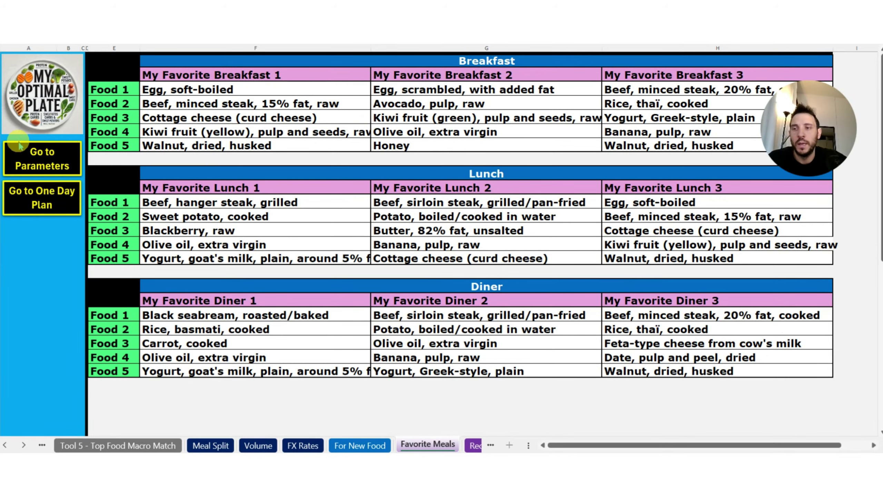
{"action": "left_click", "coordinate": [33, 297]}
{"action": "left_click", "coordinate": [41, 199]}
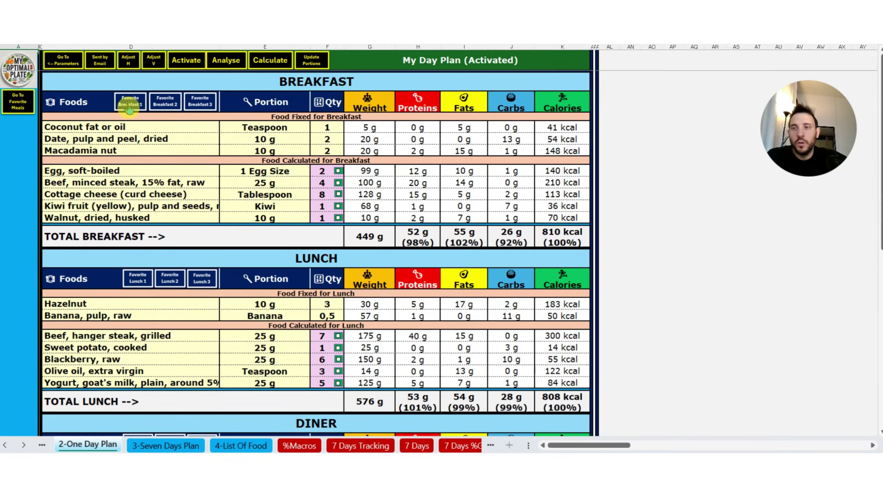
- Load Favorite Breakfast 1, 2 and 3 in turn into the one-day plan's breakfast, and finish by reloading Favorite Breakfast 1
{"action": "left_click", "coordinate": [126, 100]}
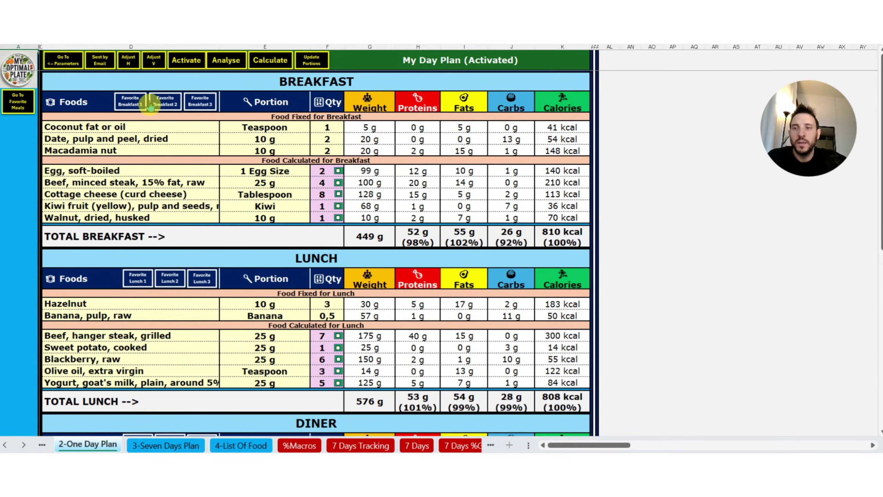
{"action": "left_click", "coordinate": [164, 100]}
{"action": "left_click", "coordinate": [164, 103]}
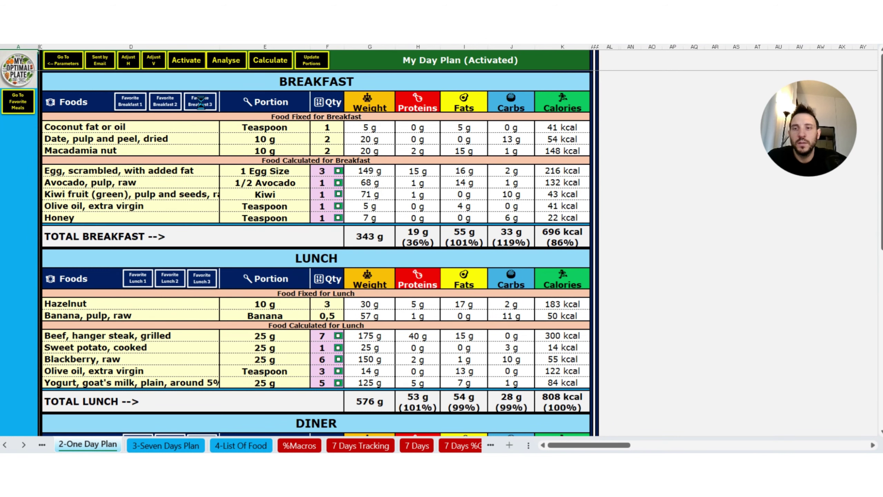
{"action": "left_click", "coordinate": [201, 103]}
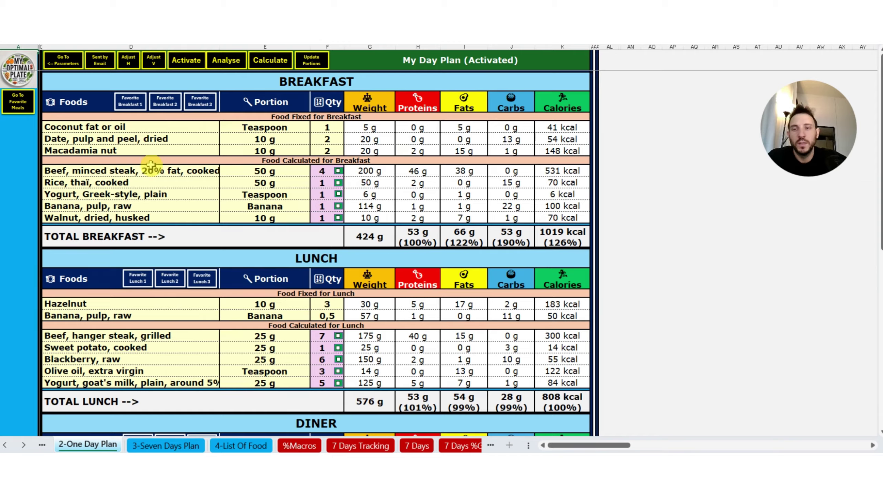
{"action": "left_click", "coordinate": [132, 95]}
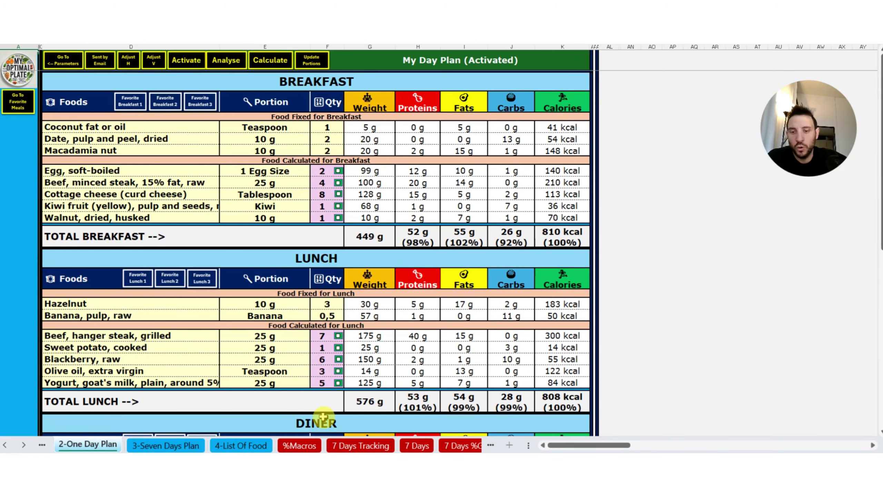
- Review the shopping foods, weights and prices in the 4-List Of Food sheet and the daily macro percentages in the %Macros sheet
{"action": "left_click", "coordinate": [23, 446]}
{"action": "left_click", "coordinate": [178, 448]}
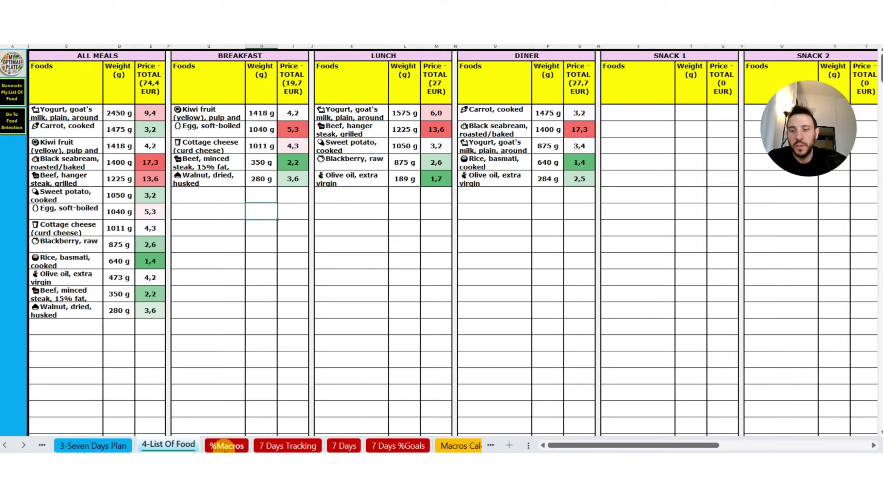
{"action": "left_click", "coordinate": [226, 445]}
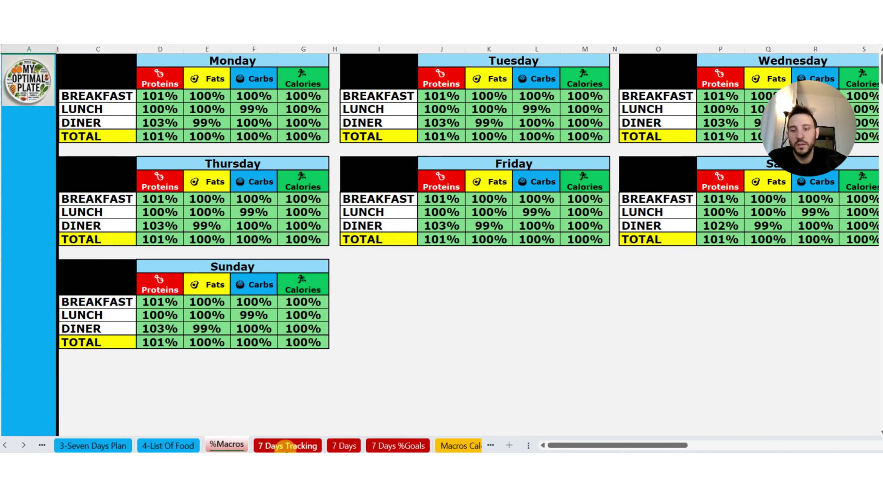
- Open the 7 Days Tracking sheet and review the foods and nutrient values tracked for each day
{"action": "left_click", "coordinate": [285, 446]}
{"action": "scroll", "coordinate": [348, 261], "scroll_direction": "down", "scroll_amount": 15}
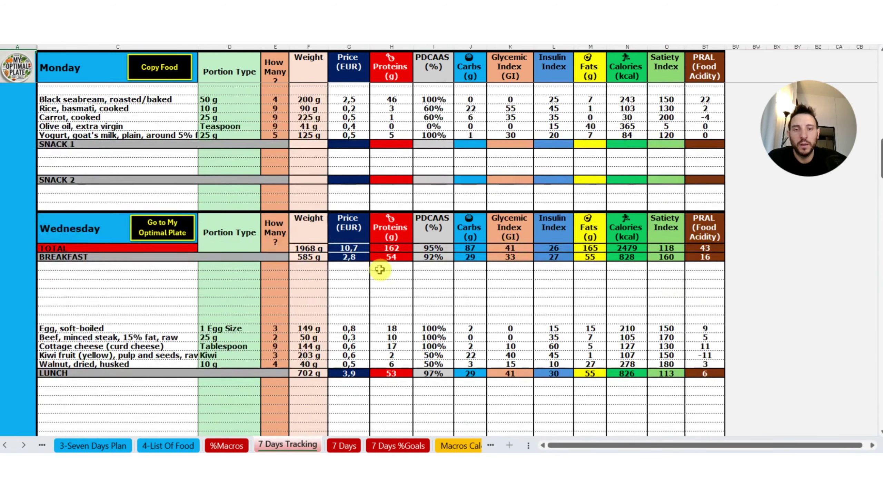
{"action": "scroll", "coordinate": [373, 278], "scroll_direction": "up", "scroll_amount": 8}
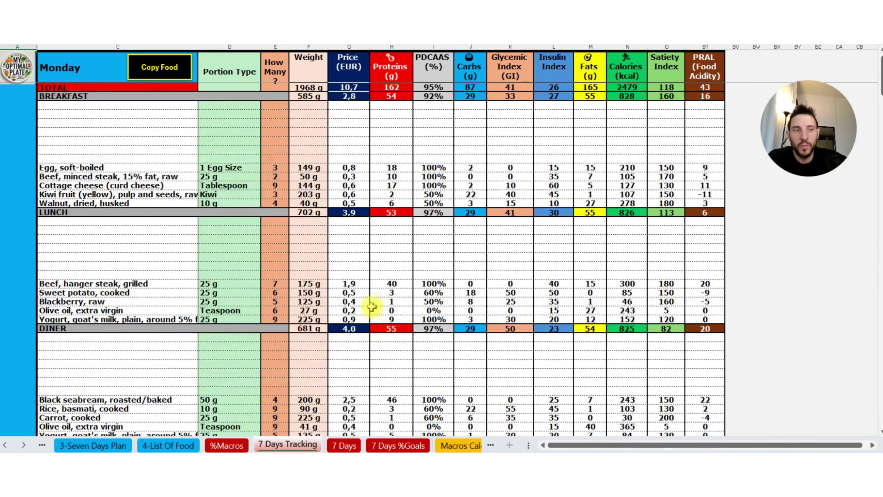
- Review the daily nutrient amounts and goal percentages in the 7 Days sheet, and the average percentages in the 7 Days %Goals sheet
{"action": "left_click", "coordinate": [344, 446]}
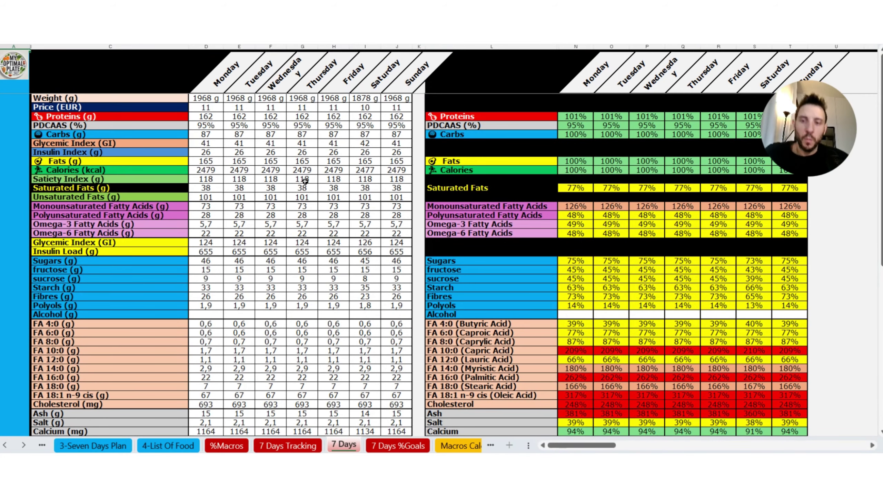
{"action": "left_click", "coordinate": [137, 105]}
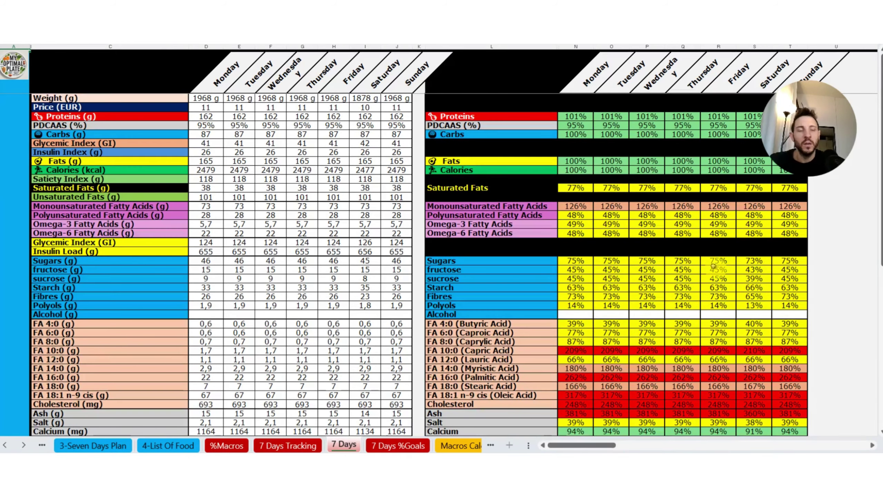
{"action": "scroll", "coordinate": [703, 263], "scroll_direction": "down", "scroll_amount": 2}
{"action": "scroll", "coordinate": [702, 263], "scroll_direction": "up", "scroll_amount": 2}
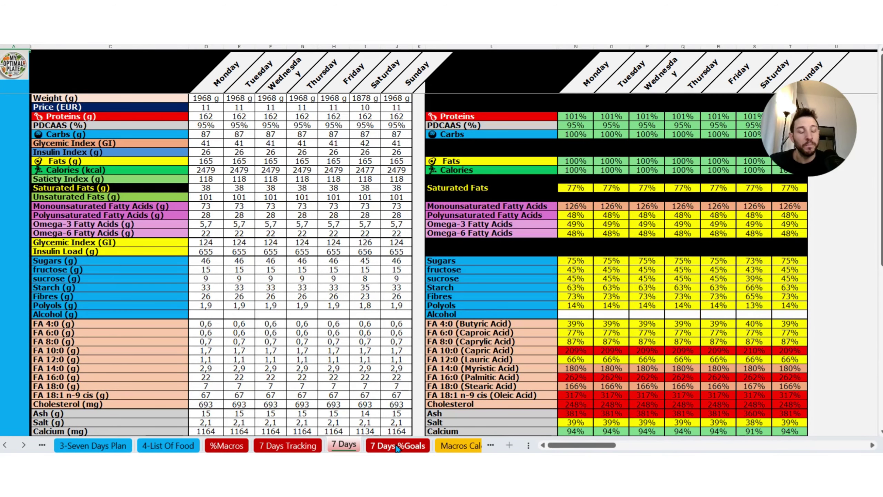
{"action": "scroll", "coordinate": [483, 268], "scroll_direction": "down", "scroll_amount": 15}
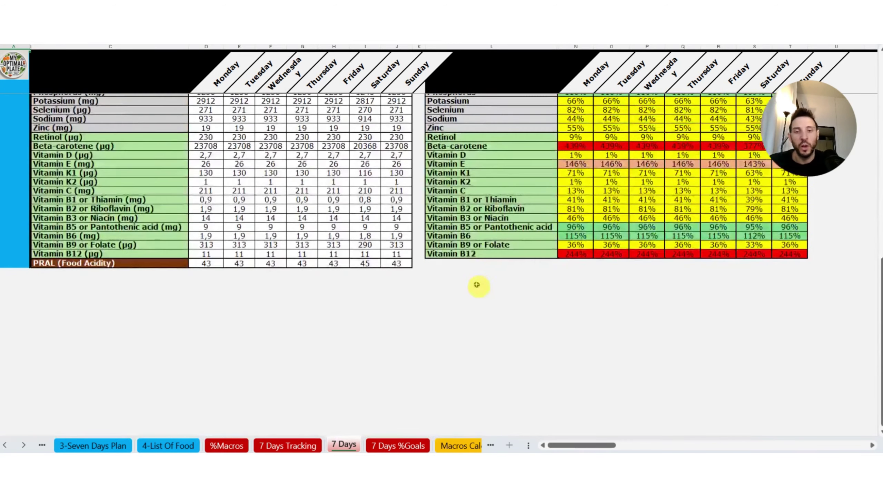
{"action": "scroll", "coordinate": [477, 297], "scroll_direction": "up", "scroll_amount": 9}
{"action": "scroll", "coordinate": [477, 296], "scroll_direction": "up", "scroll_amount": 7}
{"action": "left_click", "coordinate": [397, 446]}
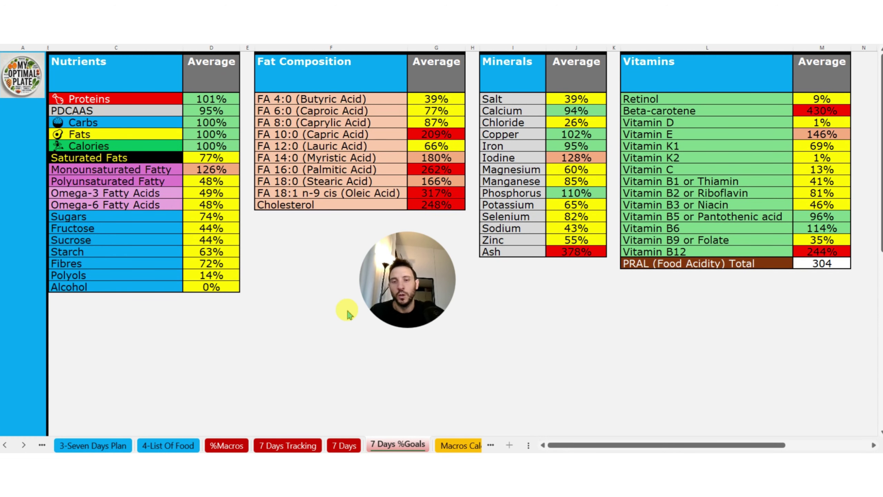
{"action": "mouse_move", "coordinate": [413, 263]}
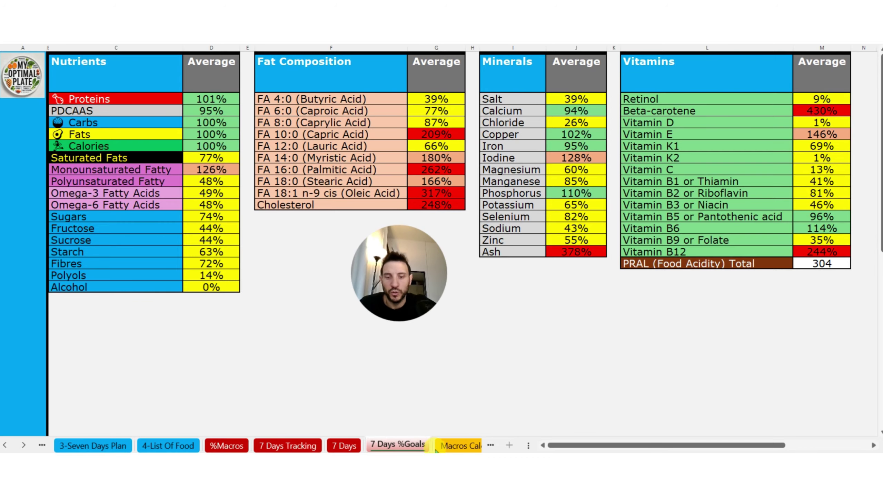
- Open the Macros Calculation sheet and examine the BMR, TDEE, caloric needs and the protein, fat and carb breakdown
{"action": "left_click", "coordinate": [457, 447]}
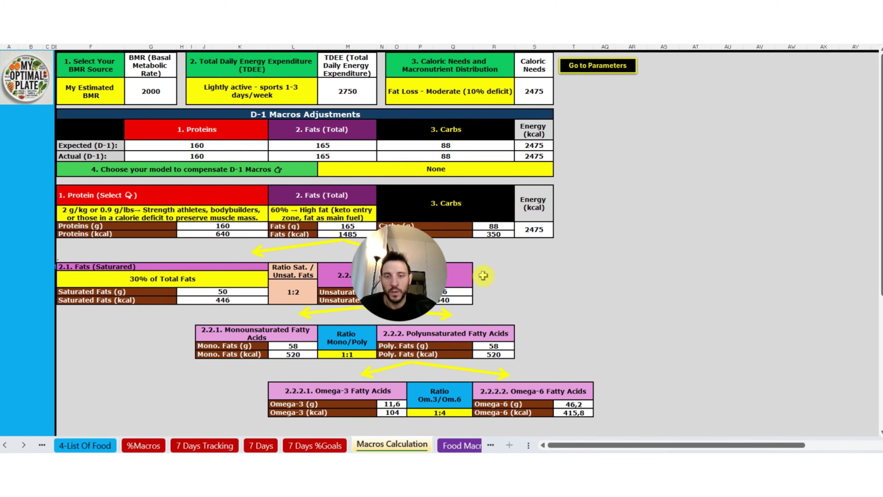
{"action": "left_click_drag", "start_coordinate": [417, 271], "coordinate": [733, 207]}
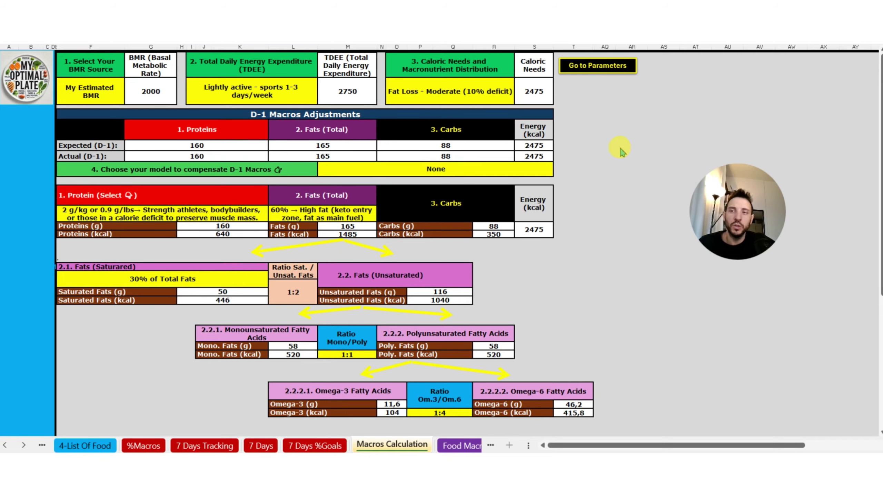
{"action": "left_click", "coordinate": [153, 75]}
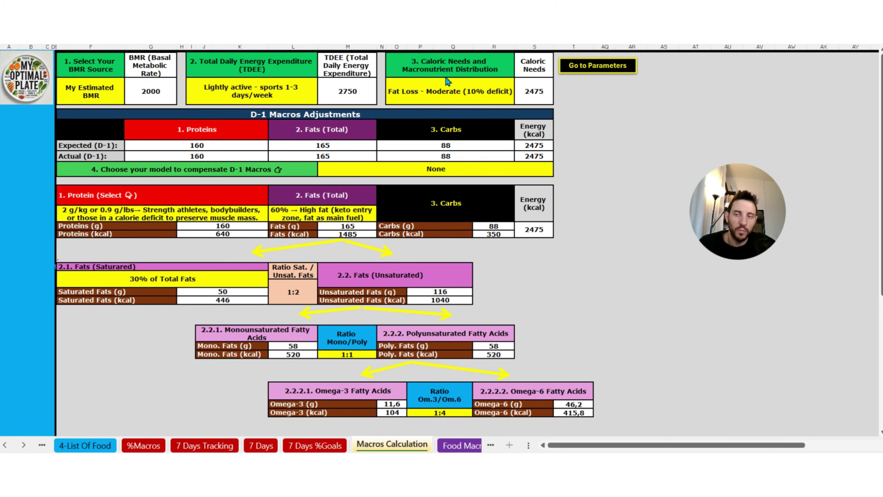
{"action": "left_click", "coordinate": [355, 65]}
{"action": "left_click", "coordinate": [77, 72]}
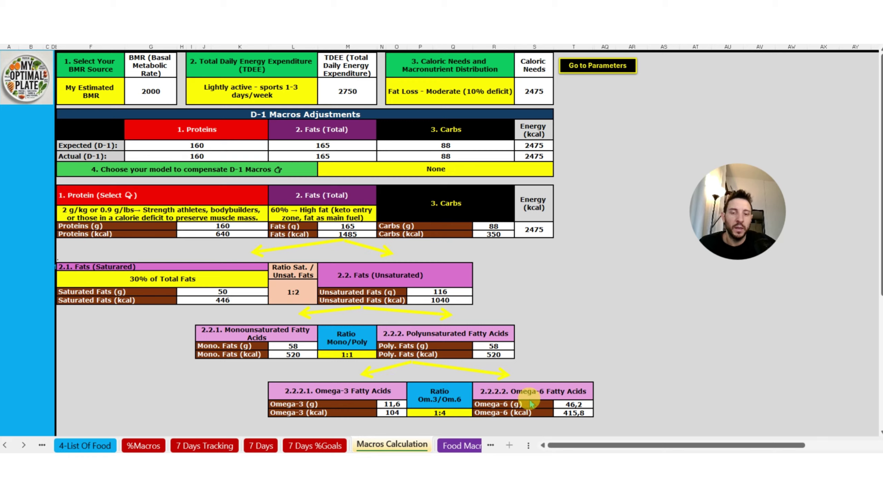
- Open the Food Macros - portion size sheet and go through the food database to the blank My Food rows at its end
{"action": "left_click", "coordinate": [466, 447]}
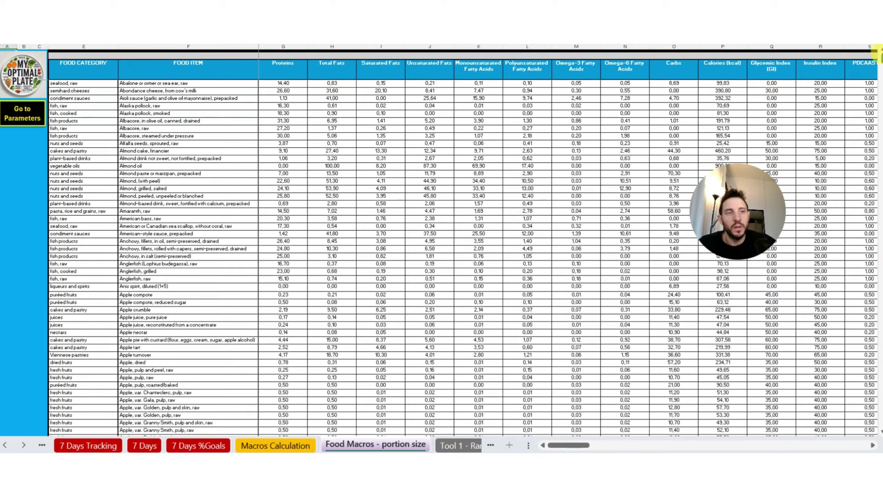
{"action": "left_click_drag", "start_coordinate": [880, 56], "coordinate": [879, 386]}
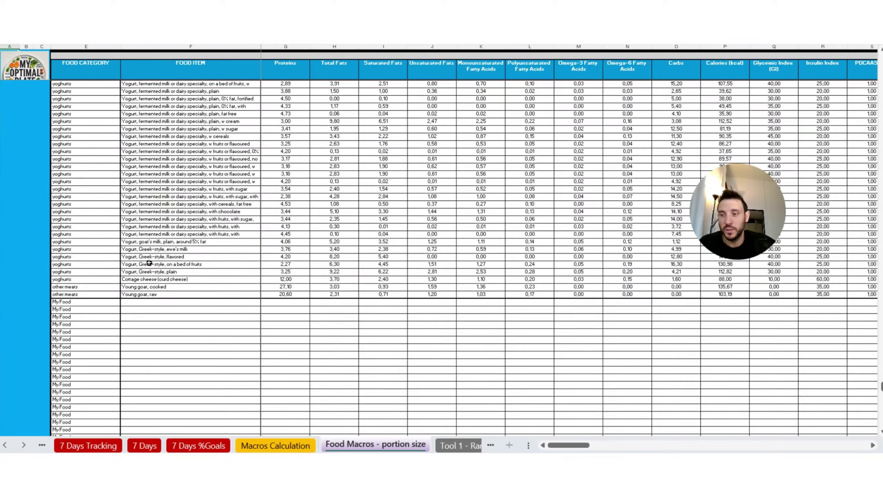
{"action": "left_click", "coordinate": [204, 294]}
{"action": "scroll", "coordinate": [209, 264], "scroll_direction": "down", "scroll_amount": 3}
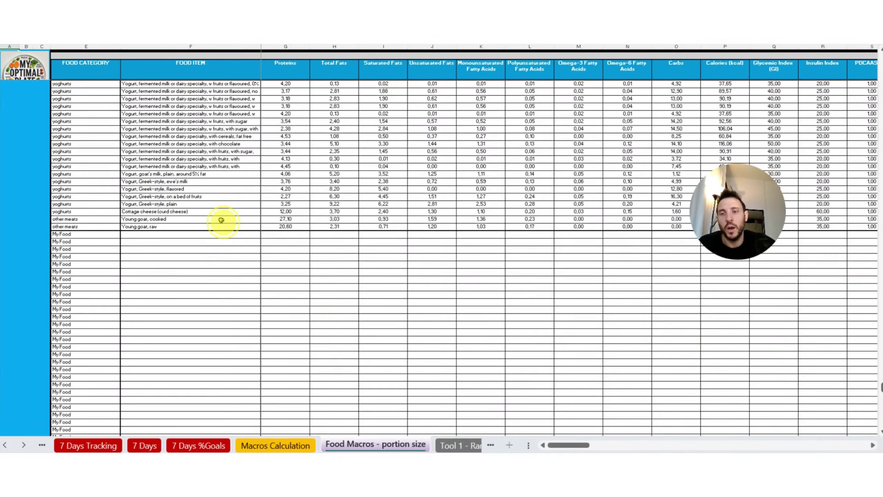
- Try entering My Food as the food item in the first blank My Food row, clear it, and look over the remaining blank rows
{"action": "left_click", "coordinate": [213, 235]}
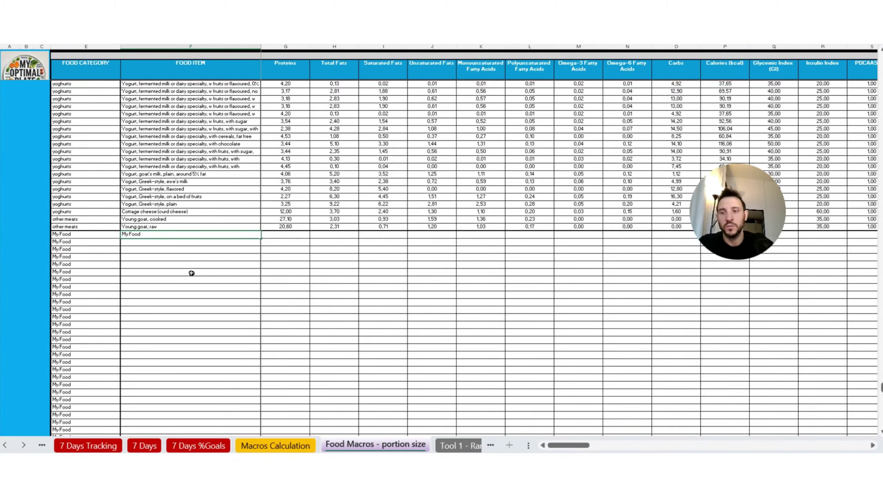
{"action": "scroll", "coordinate": [195, 273], "scroll_direction": "down", "scroll_amount": 8}
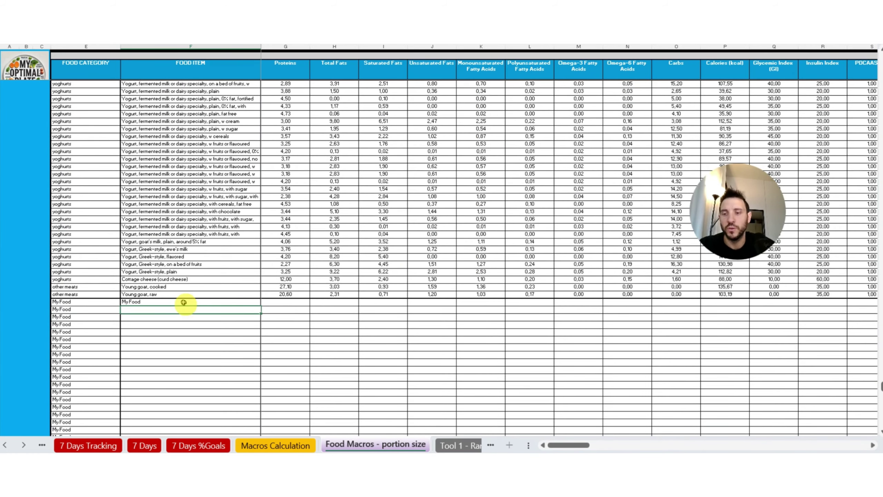
{"action": "left_click", "coordinate": [187, 302]}
{"action": "type", "text": "My Food"}
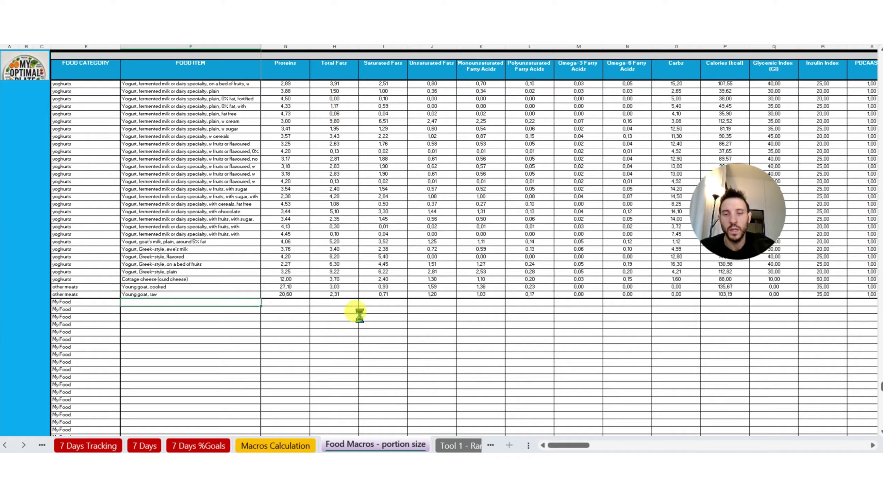
{"action": "scroll", "coordinate": [431, 319], "scroll_direction": "down", "scroll_amount": 9}
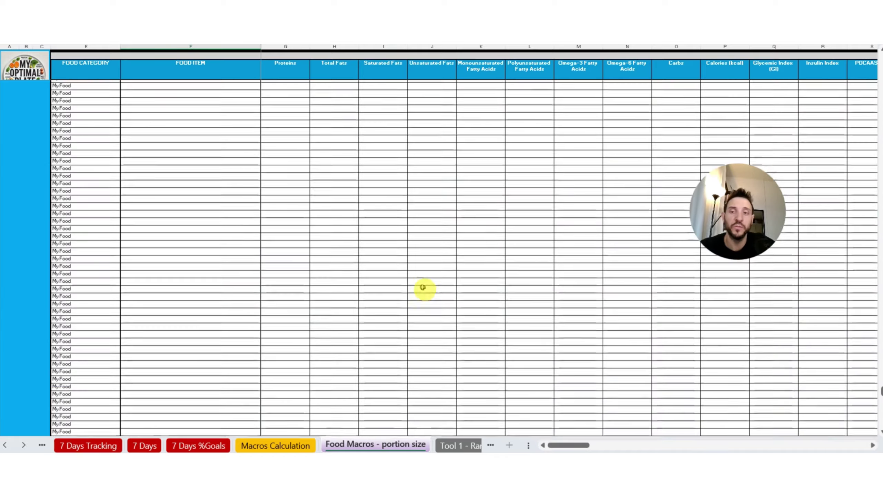
{"action": "scroll", "coordinate": [421, 290], "scroll_direction": "up", "scroll_amount": 6}
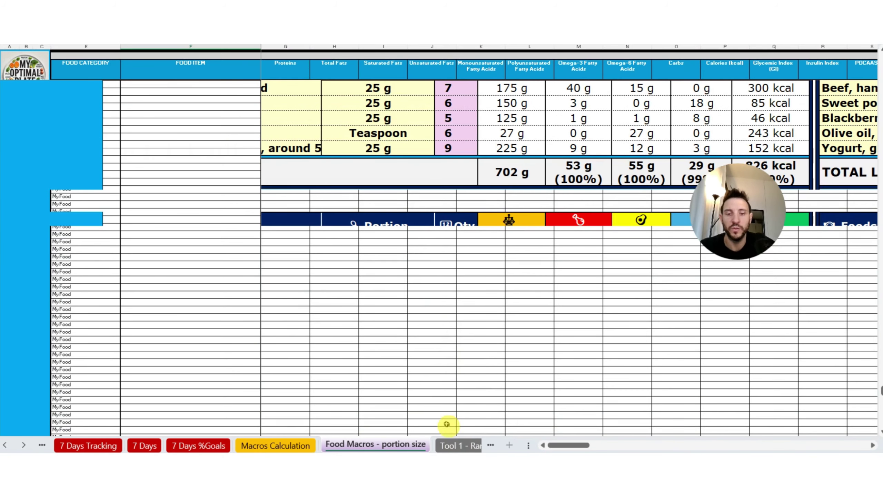
- Open the Tool 1 - Rank sheet, widen the sheet tab area, and rank the foods by Proteins
{"action": "left_click", "coordinate": [454, 444]}
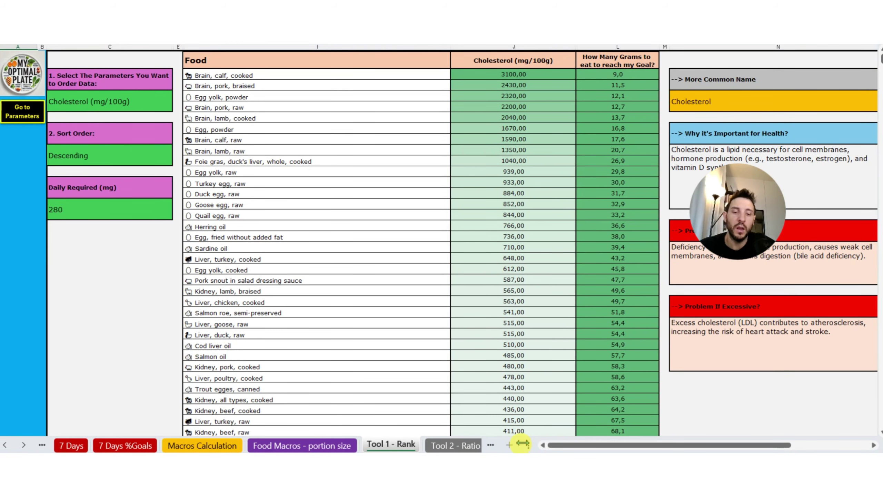
{"action": "left_click_drag", "start_coordinate": [522, 444], "coordinate": [619, 445]}
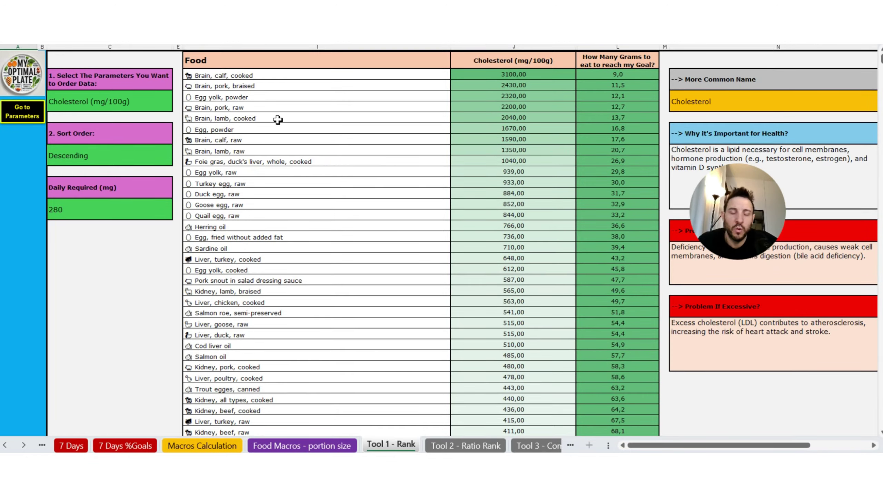
{"action": "left_click", "coordinate": [150, 100]}
{"action": "left_click", "coordinate": [177, 95]}
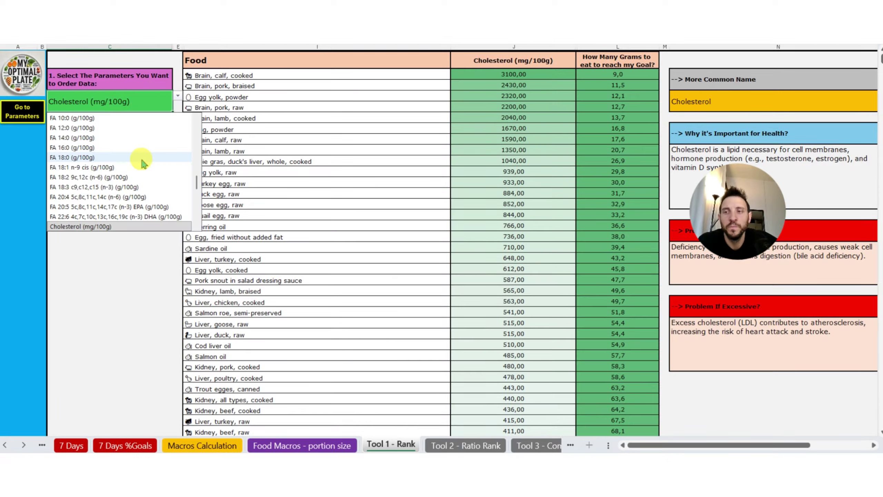
{"action": "scroll", "coordinate": [144, 184], "scroll_direction": "up", "scroll_amount": 15}
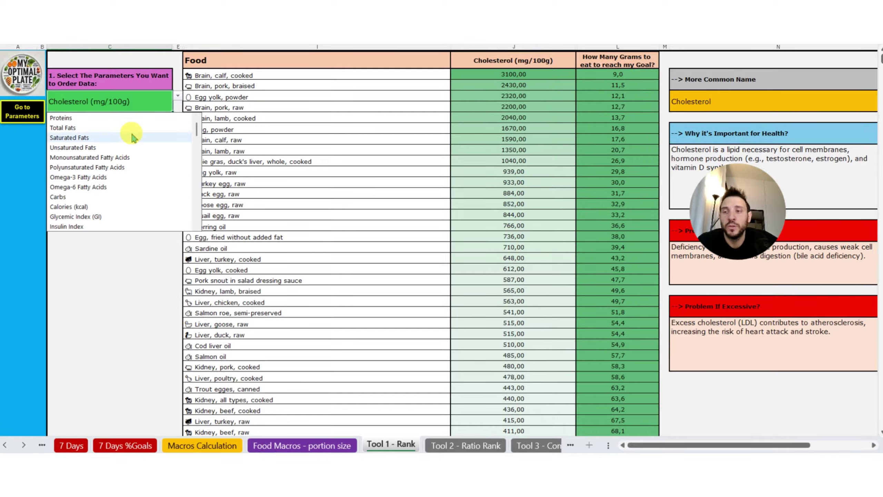
{"action": "left_click", "coordinate": [130, 119]}
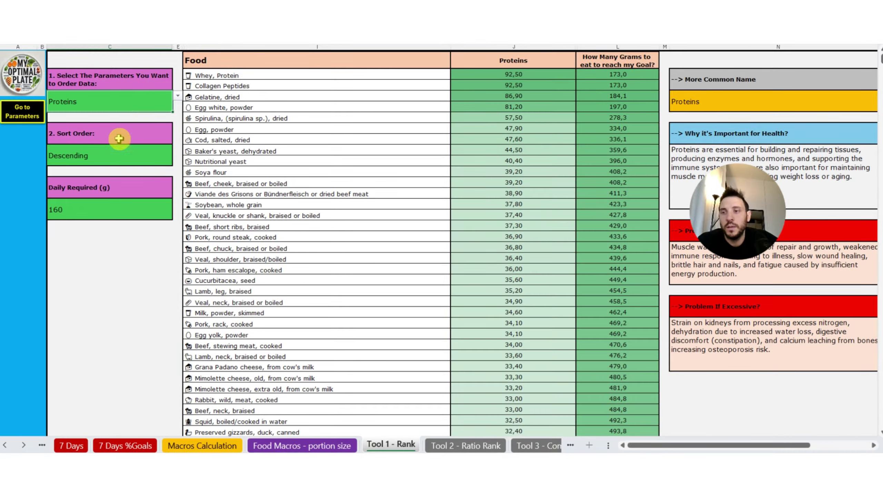
- Switch the protein ranking's sort order to Ascending, look through the foods, and set it back to Descending
{"action": "left_click", "coordinate": [117, 158]}
{"action": "left_click", "coordinate": [136, 159]}
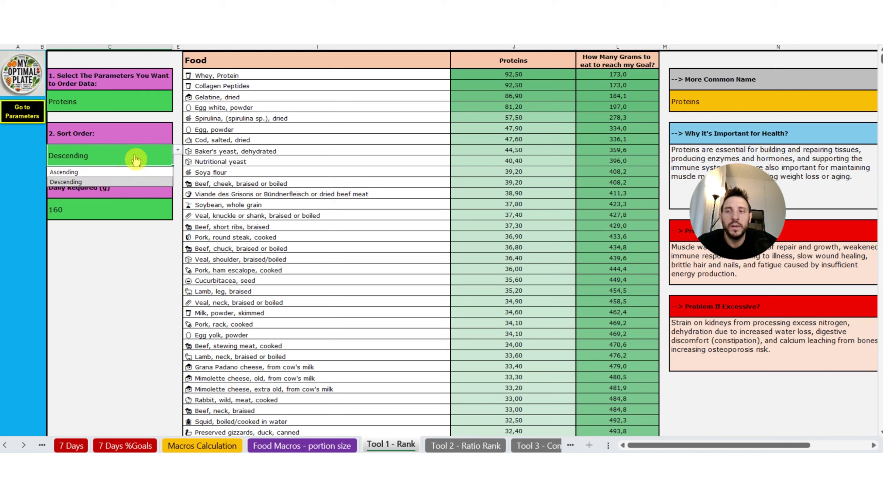
{"action": "left_click", "coordinate": [134, 160]}
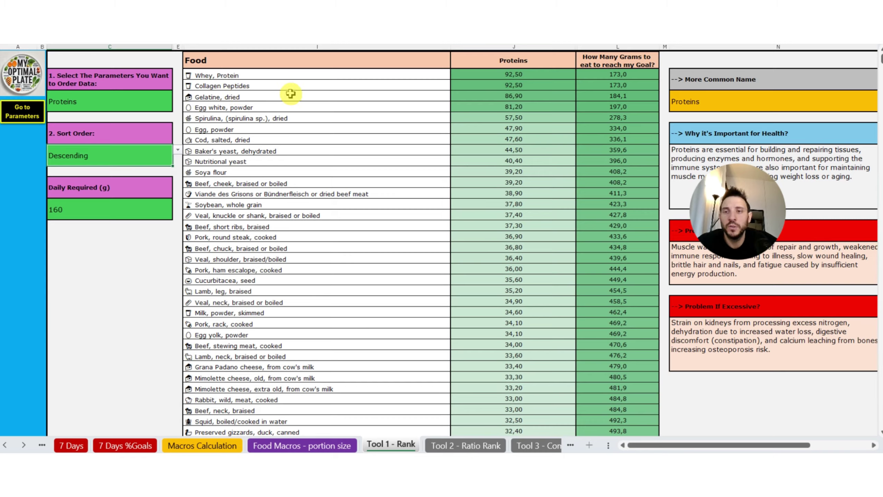
{"action": "left_click", "coordinate": [134, 158]}
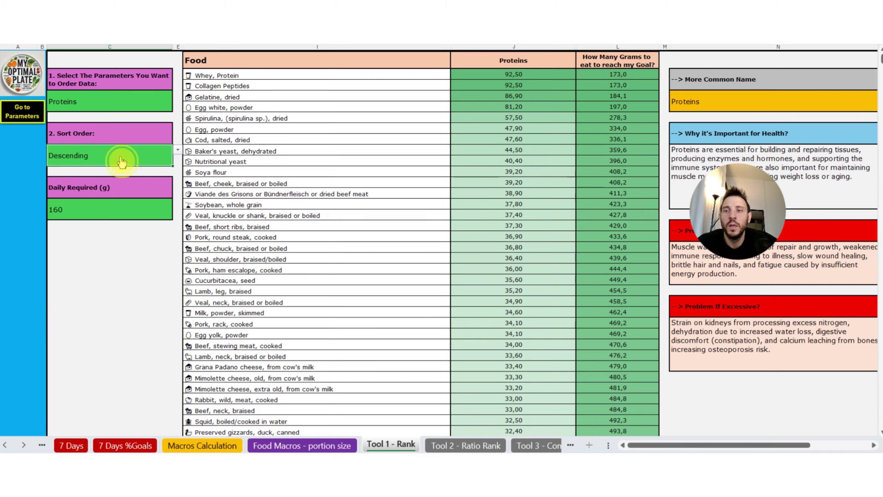
{"action": "left_click", "coordinate": [115, 172]}
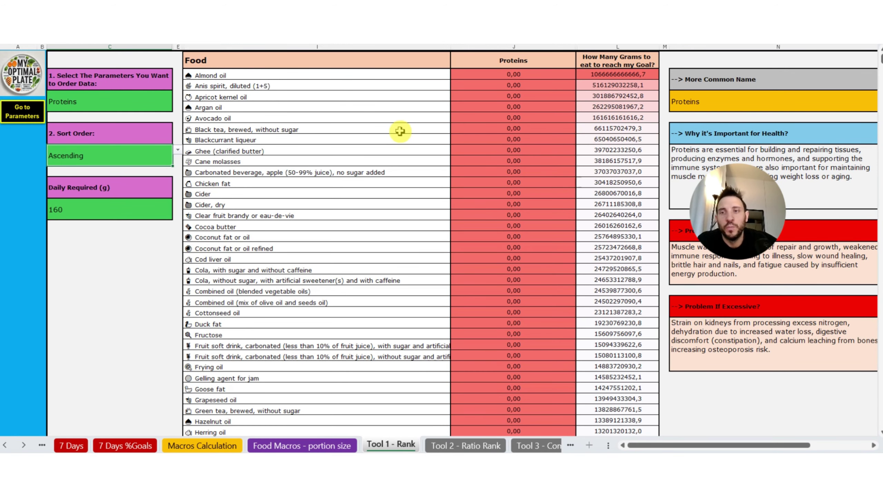
{"action": "scroll", "coordinate": [374, 171], "scroll_direction": "down", "scroll_amount": 4}
{"action": "scroll", "coordinate": [371, 179], "scroll_direction": "up", "scroll_amount": 5}
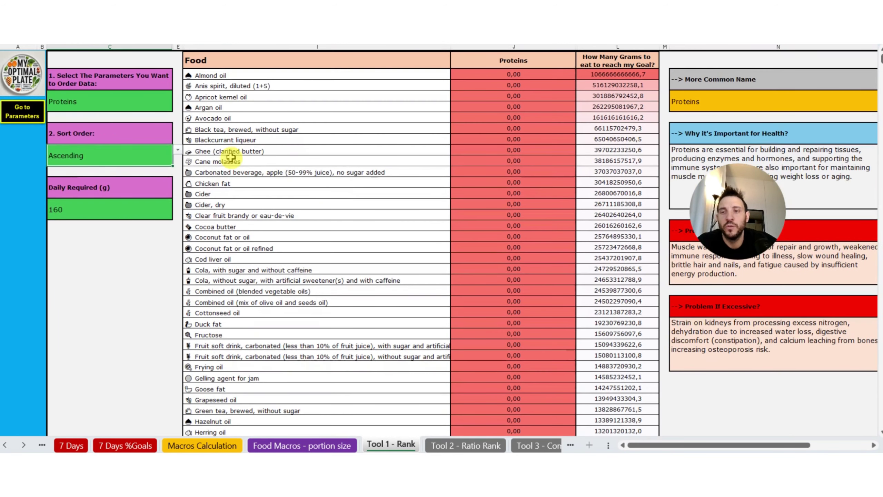
{"action": "left_click", "coordinate": [177, 151]}
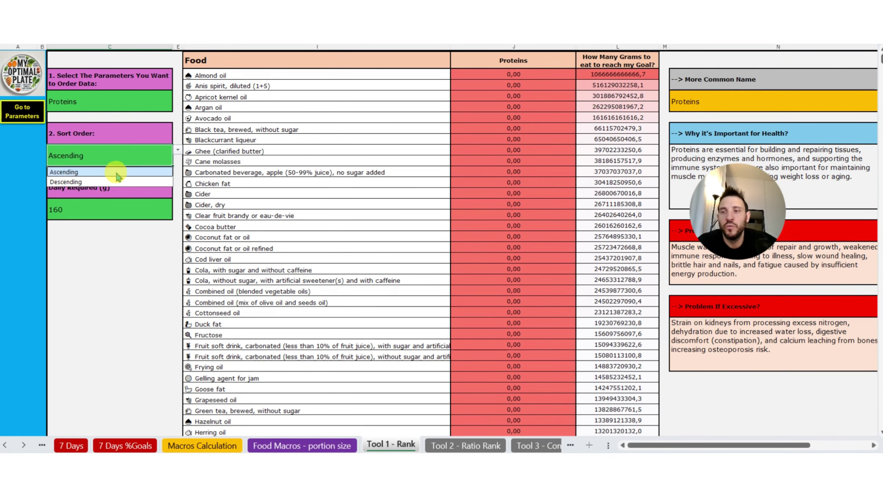
{"action": "left_click", "coordinate": [111, 182]}
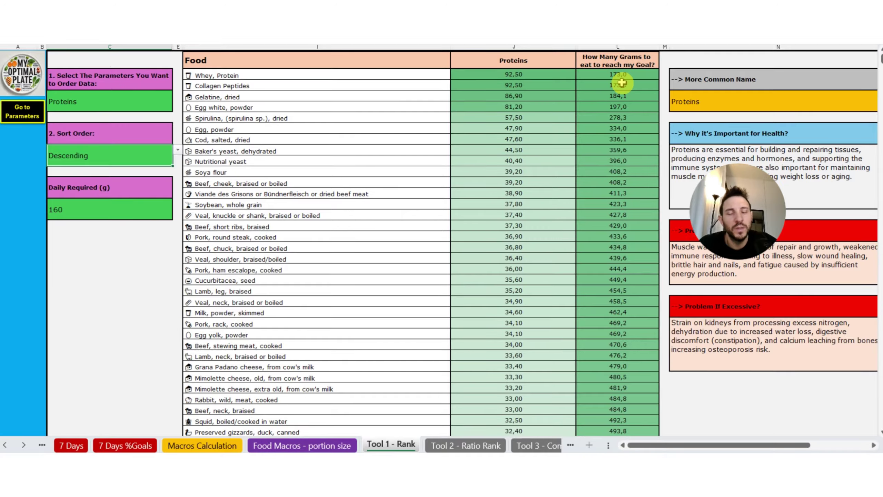
- Review the ranked protein foods with the grams needed to reach the goal, and the notes on protein's importance, deficiency and excess
{"action": "scroll", "coordinate": [622, 172], "scroll_direction": "down", "scroll_amount": 20}
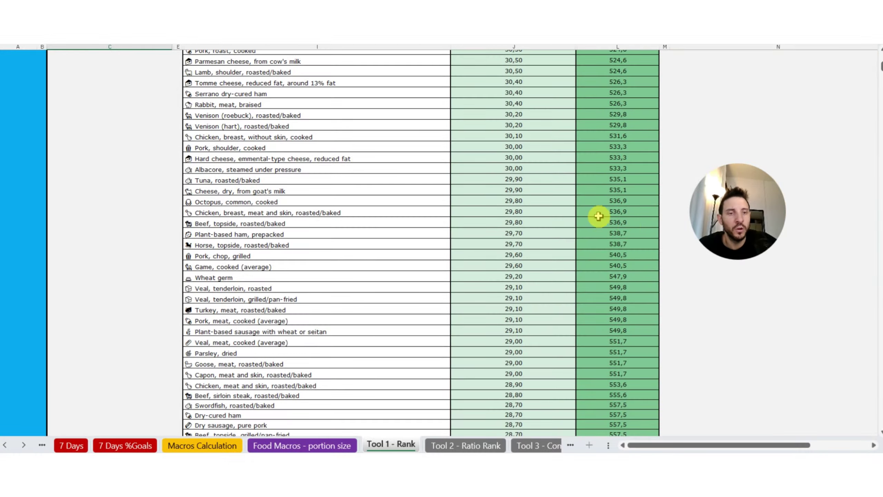
{"action": "scroll", "coordinate": [599, 216], "scroll_direction": "up", "scroll_amount": 20}
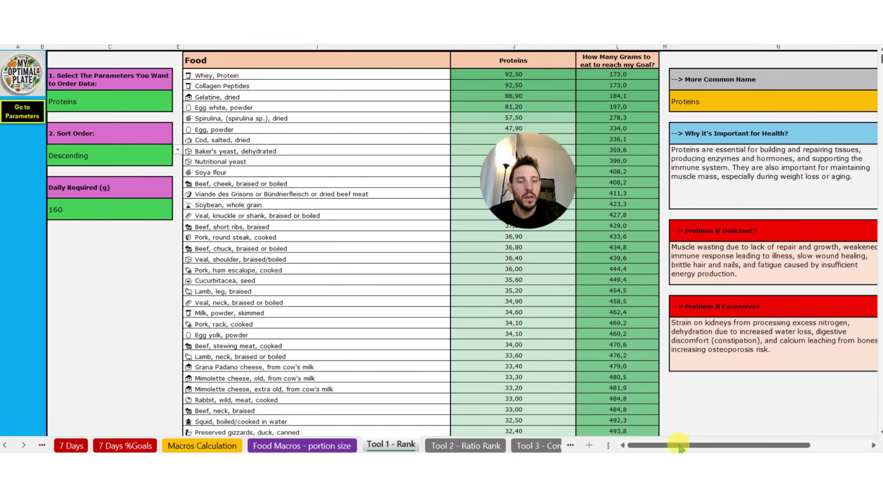
{"action": "left_click_drag", "start_coordinate": [681, 449], "coordinate": [809, 447]}
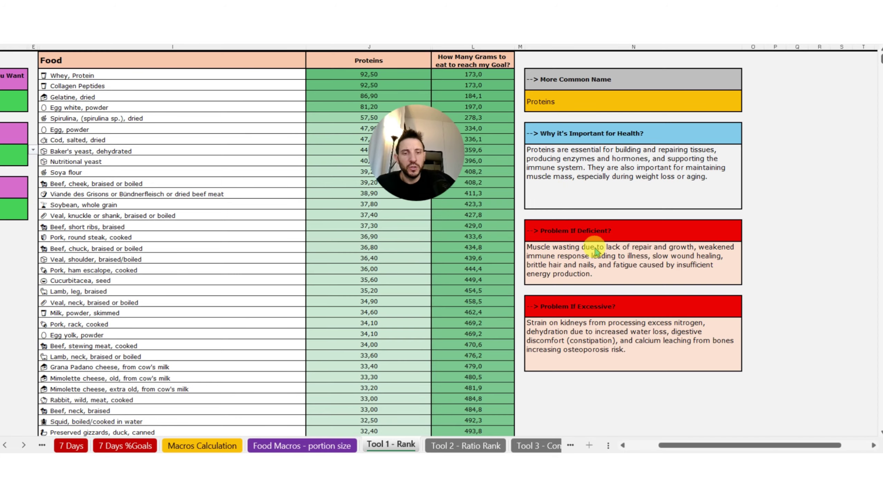
{"action": "left_click", "coordinate": [634, 443]}
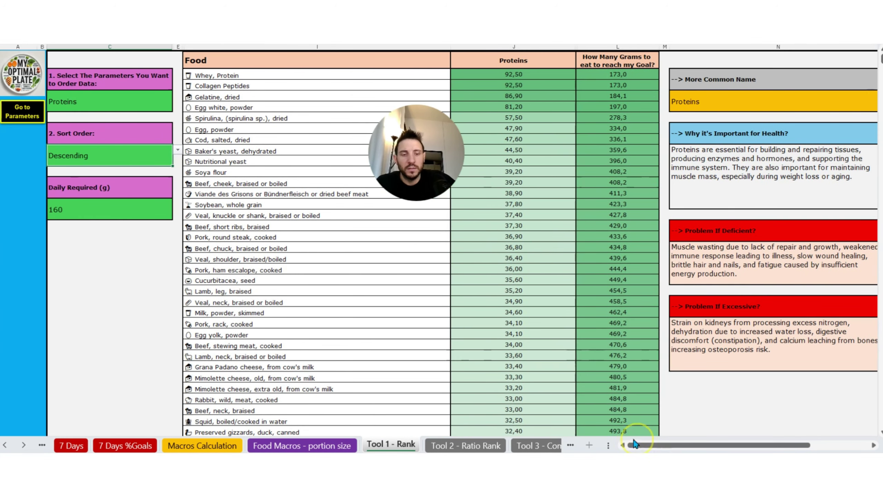
- Rank the foods by Omega-3 Fatty Acids instead of Proteins
{"action": "left_click", "coordinate": [140, 107]}
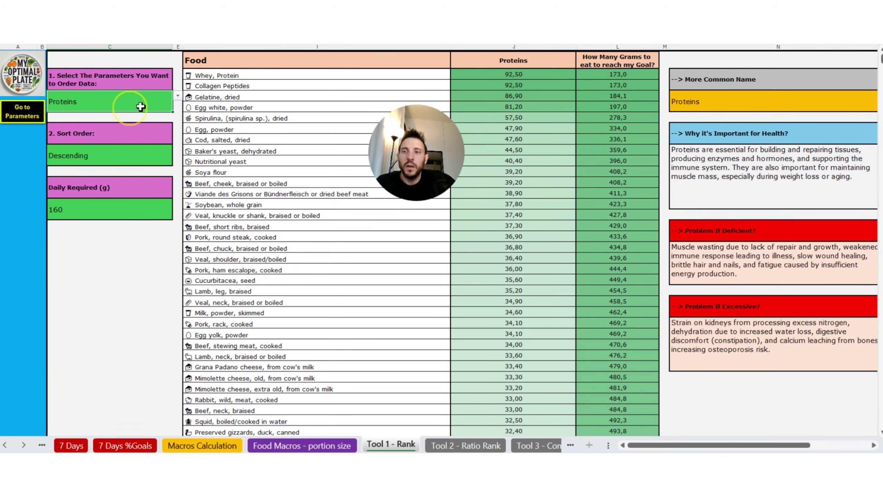
{"action": "left_click", "coordinate": [178, 96]}
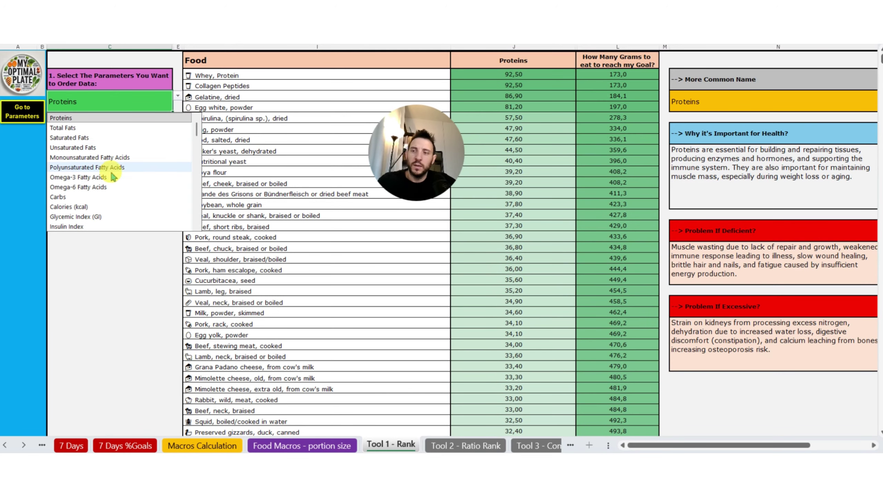
{"action": "left_click", "coordinate": [113, 178]}
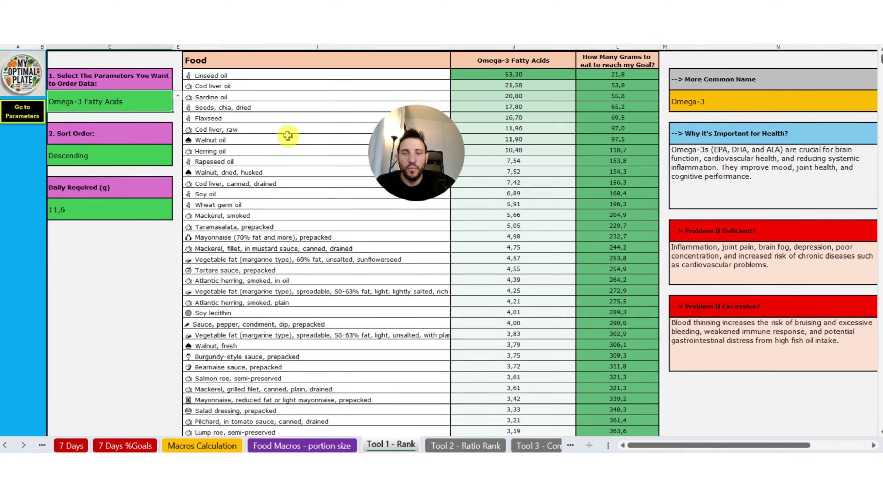
{"action": "left_click_drag", "start_coordinate": [410, 129], "coordinate": [400, 127]}
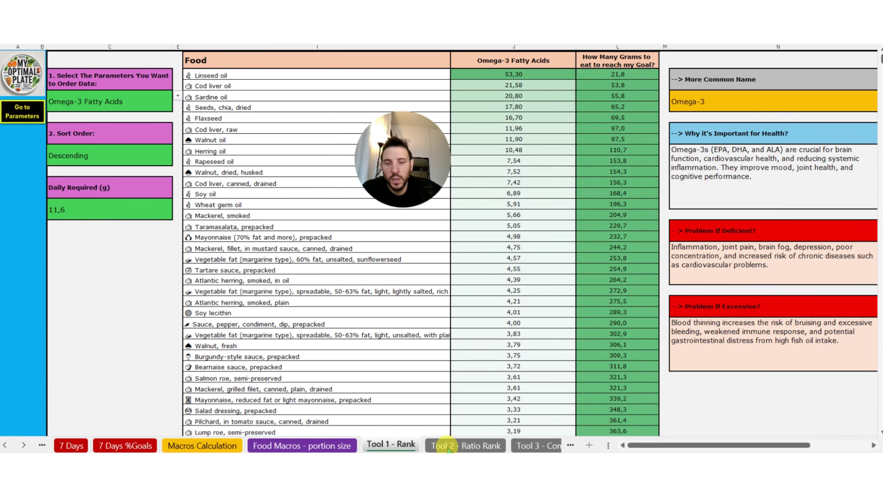
- Open the Tool 2 - Ratio Rank sheet and set the first parameter of the ratio to Proteins
{"action": "left_click", "coordinate": [477, 446]}
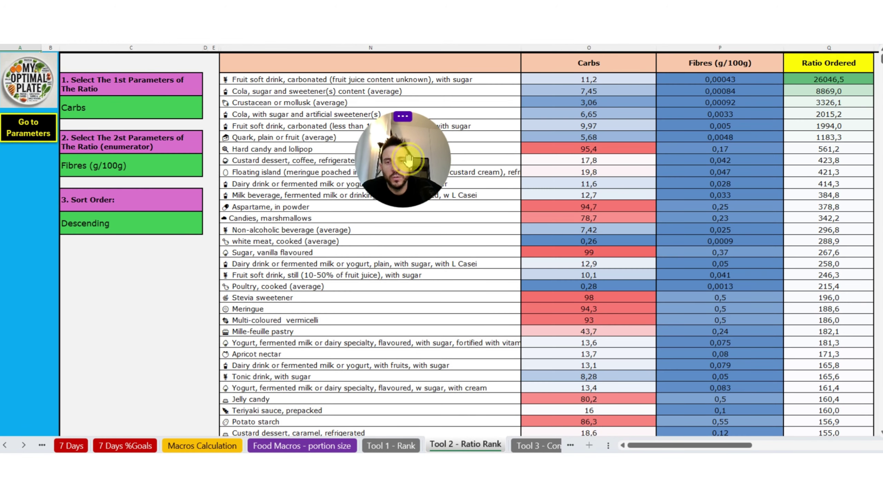
{"action": "left_click_drag", "start_coordinate": [411, 160], "coordinate": [158, 291]}
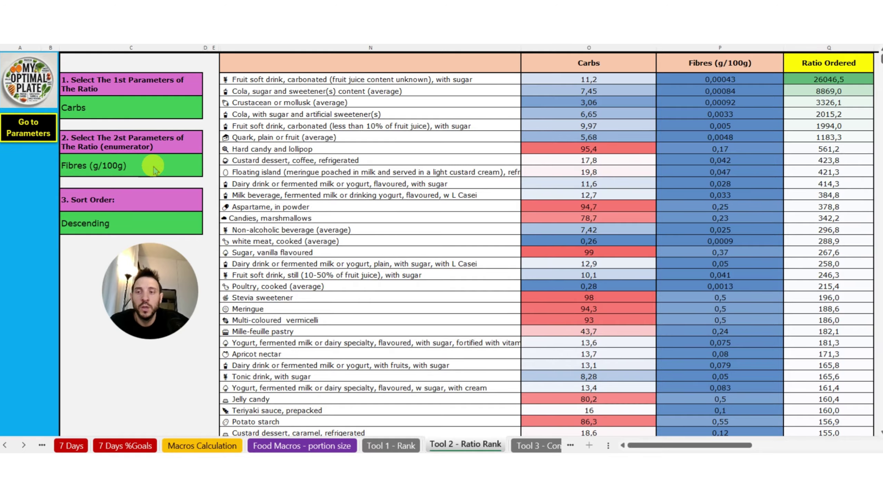
{"action": "left_click", "coordinate": [160, 108]}
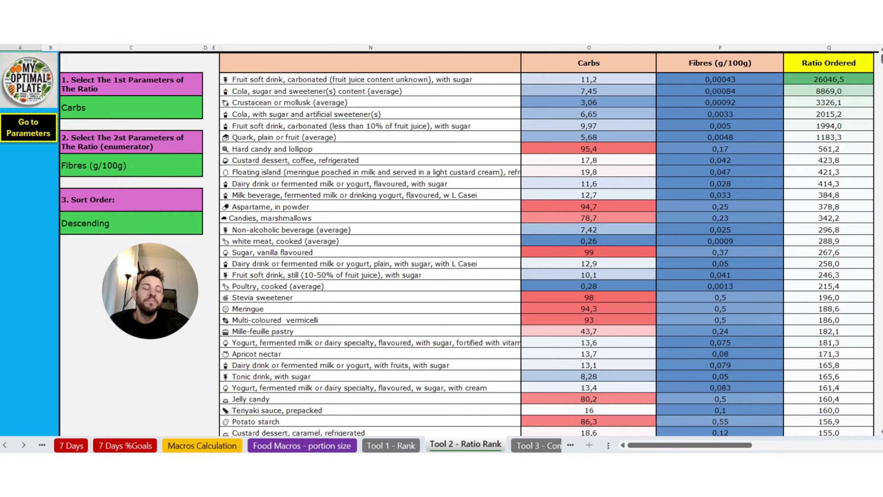
{"action": "left_click", "coordinate": [144, 108]}
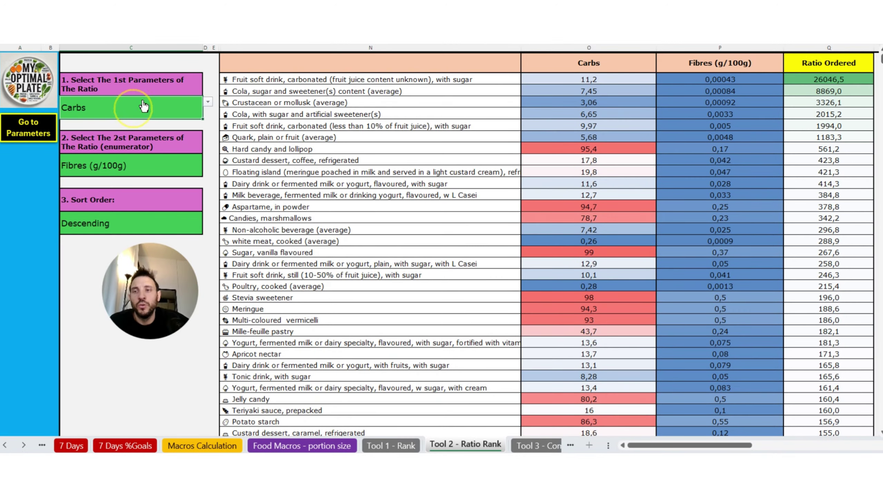
{"action": "key", "text": "alt+Down"}
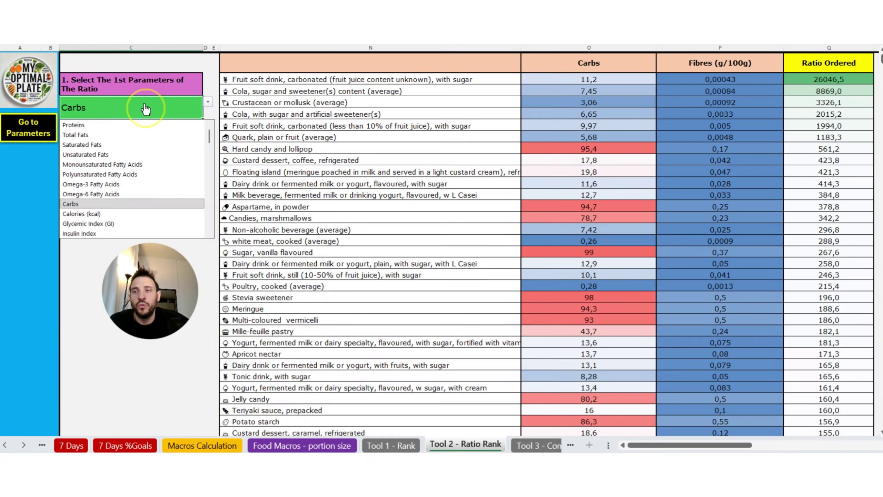
{"action": "left_click", "coordinate": [166, 125]}
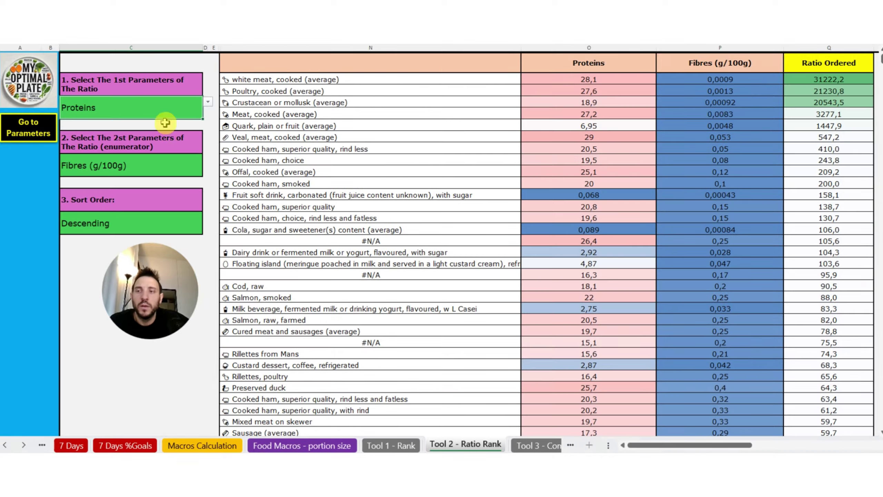
- Set the second parameter of the ratio to Price/1kg () and look through the foods ranked by protein per price
{"action": "left_click", "coordinate": [195, 166]}
{"action": "left_click", "coordinate": [207, 160]}
{"action": "type", "text": "pri"}
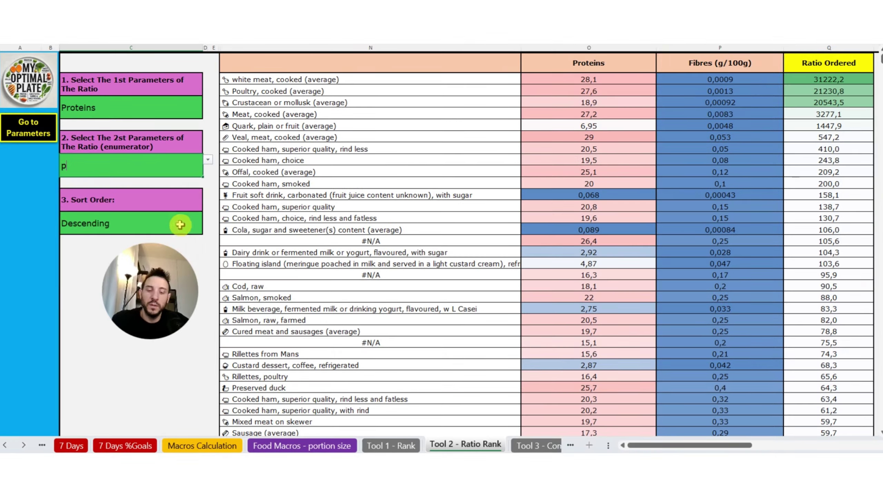
{"action": "left_click", "coordinate": [149, 183]}
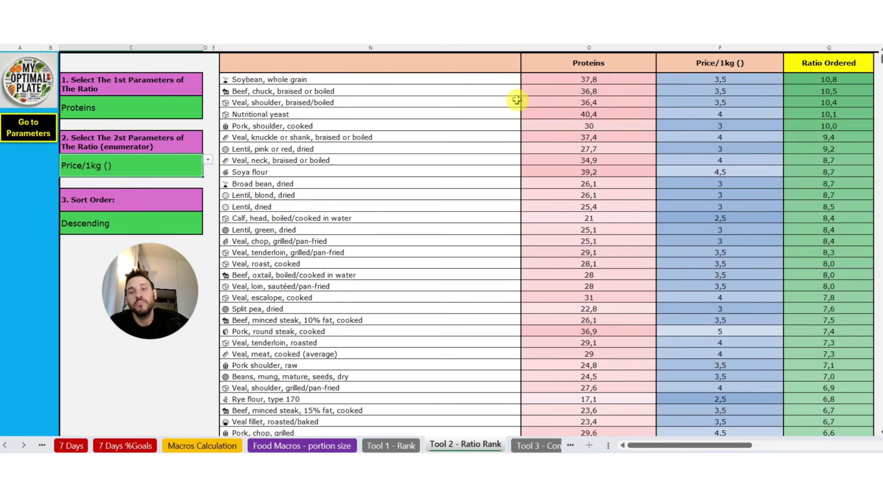
{"action": "scroll", "coordinate": [562, 182], "scroll_direction": "down", "scroll_amount": 20}
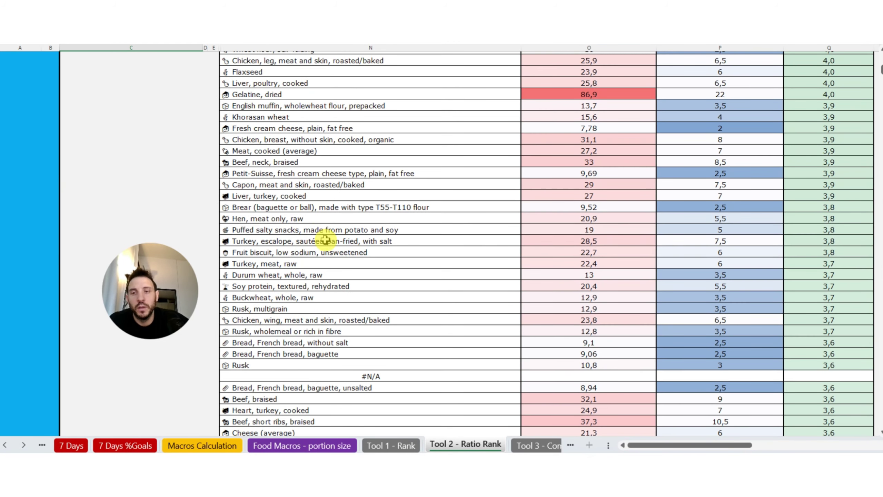
{"action": "scroll", "coordinate": [511, 224], "scroll_direction": "up", "scroll_amount": 20}
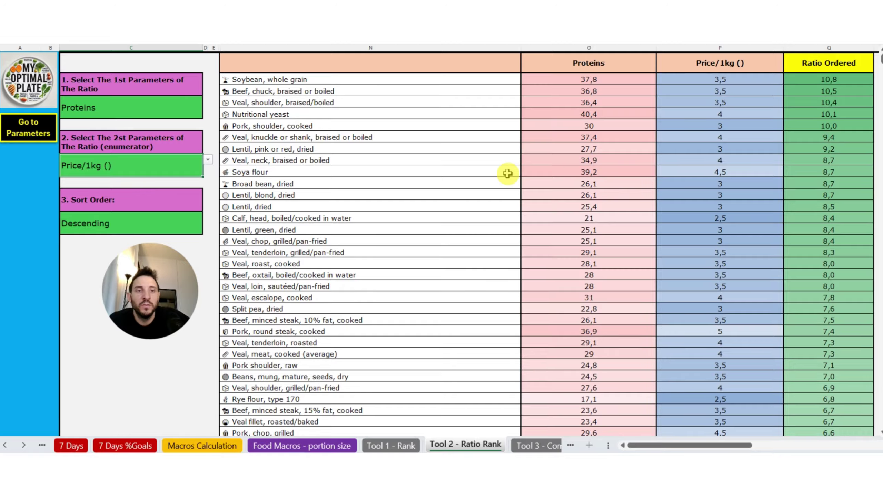
{"action": "left_click", "coordinate": [516, 185]}
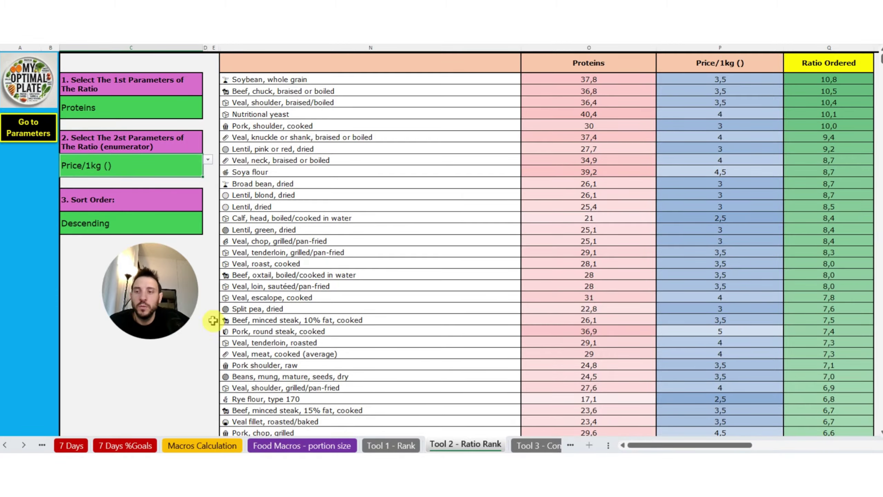
- Change the first parameter of the ratio to Vitamin D (µg/100g)
{"action": "left_click", "coordinate": [181, 108]}
{"action": "left_click", "coordinate": [208, 102]}
{"action": "left_click_drag", "start_coordinate": [210, 138], "coordinate": [215, 221]}
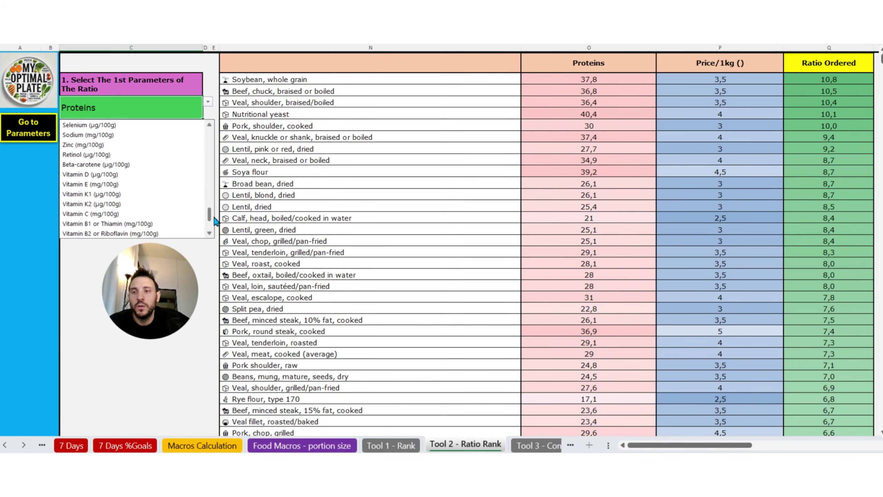
{"action": "left_click", "coordinate": [158, 174]}
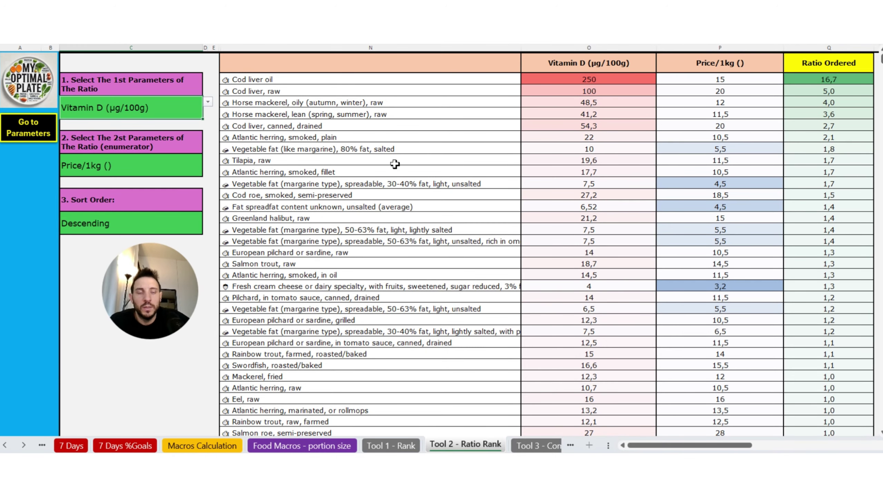
- Open the Tool 3 - Comparison sheet and look over the nutrient rows of the two compared foods
{"action": "left_click", "coordinate": [528, 446]}
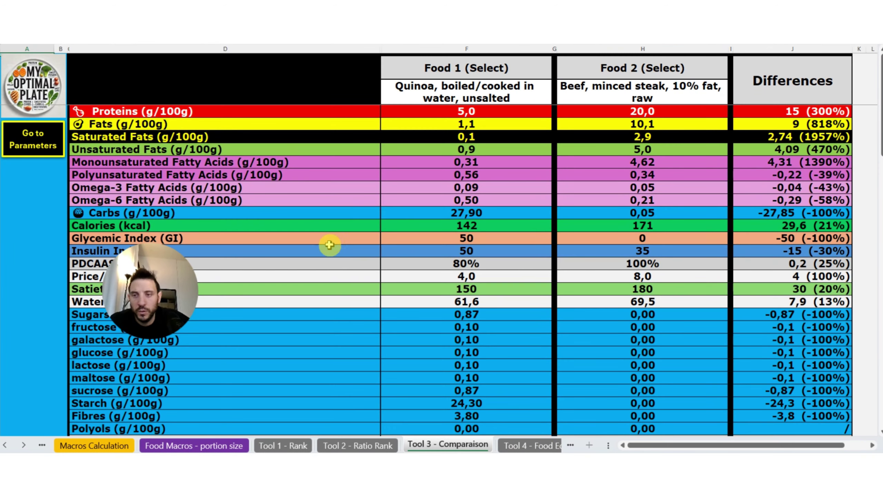
{"action": "scroll", "coordinate": [365, 195], "scroll_direction": "down", "scroll_amount": 3}
{"action": "scroll", "coordinate": [365, 196], "scroll_direction": "up", "scroll_amount": 3}
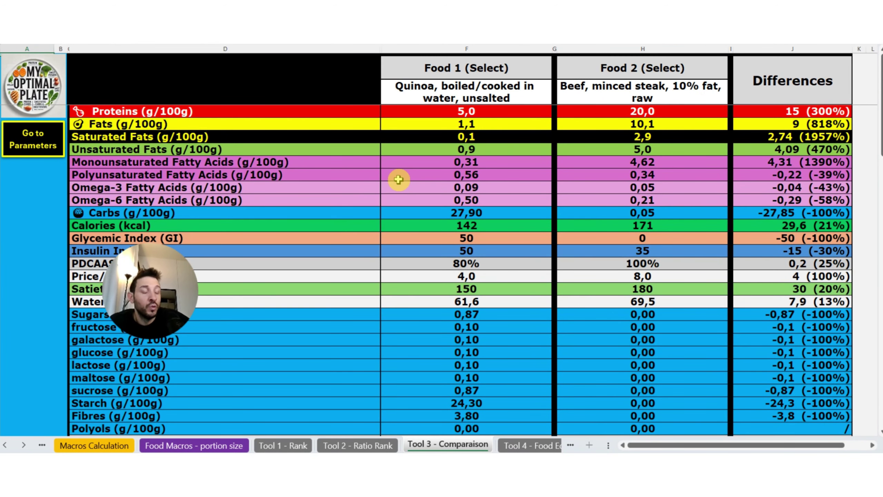
- Browse the foods available for Food 1 and check the Food 2 selector, keeping both current choices
{"action": "left_click", "coordinate": [462, 97]}
{"action": "left_click", "coordinate": [557, 99]}
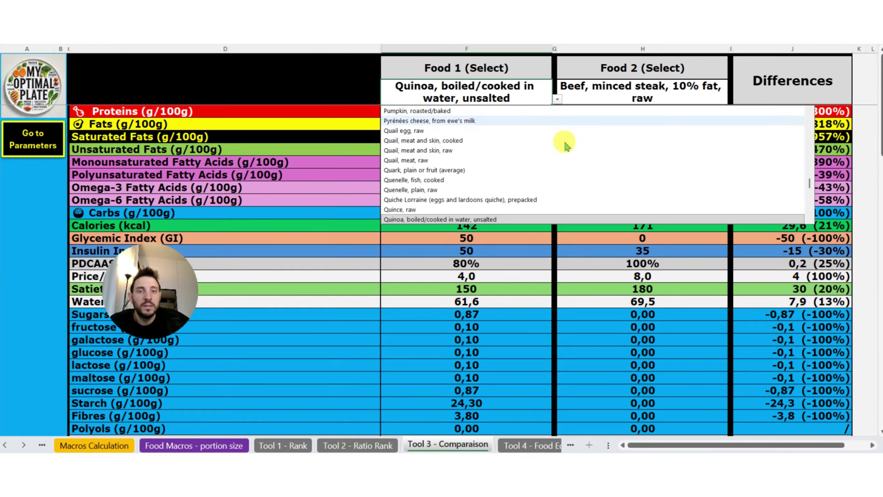
{"action": "scroll", "coordinate": [695, 179], "scroll_direction": "up", "scroll_amount": 10}
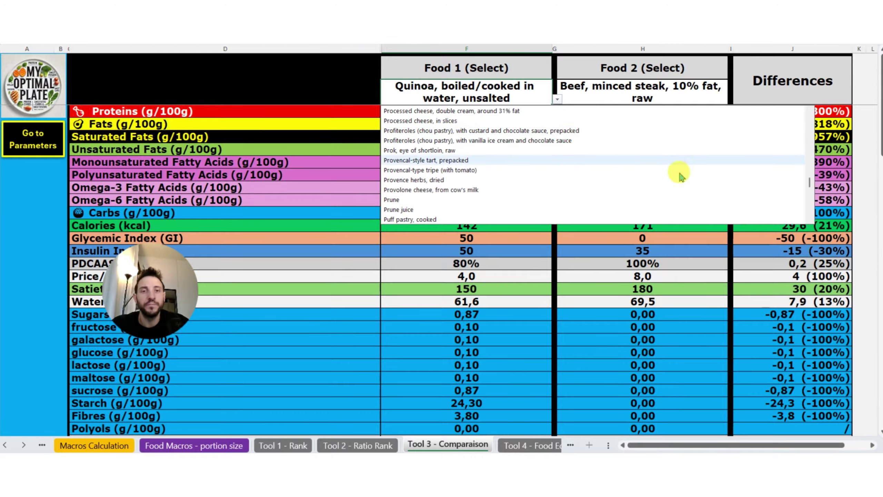
{"action": "left_click", "coordinate": [506, 280]}
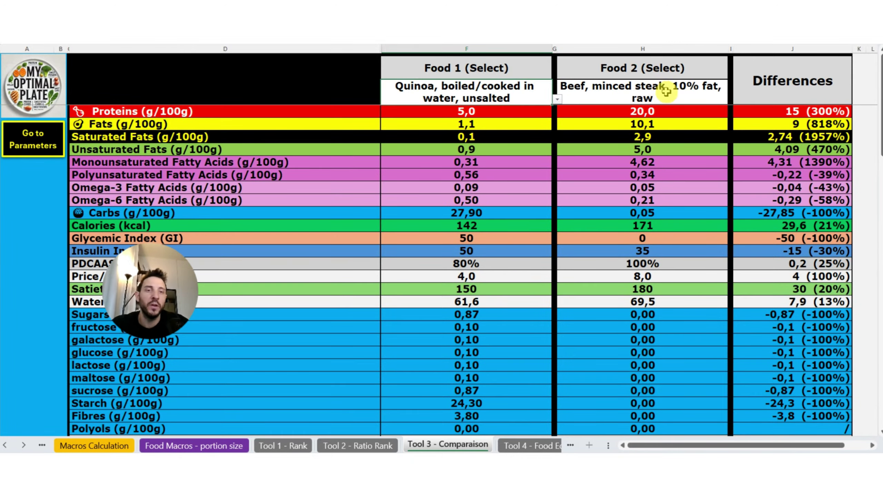
{"action": "left_click", "coordinate": [665, 91]}
{"action": "left_click", "coordinate": [733, 101]}
{"action": "left_click", "coordinate": [733, 101]}
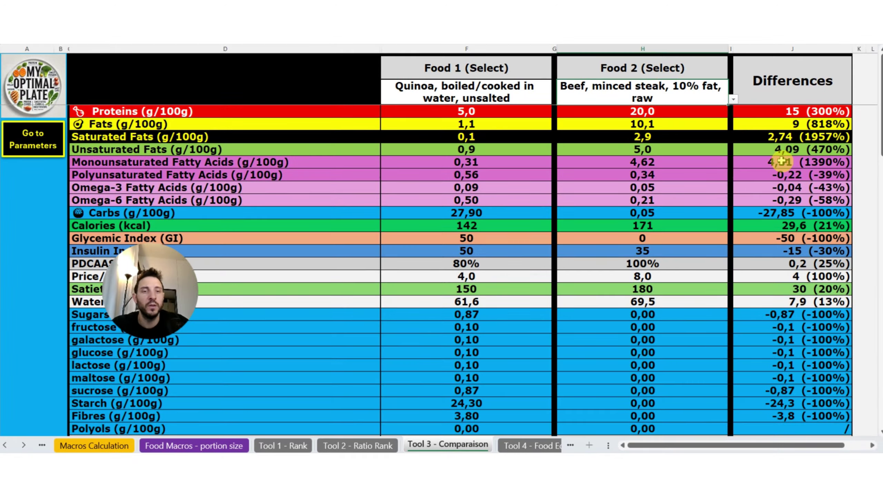
- Search the Food 1 choices for beef and select Beef, minced steak, 10% fat, cooked
{"action": "left_click", "coordinate": [503, 95]}
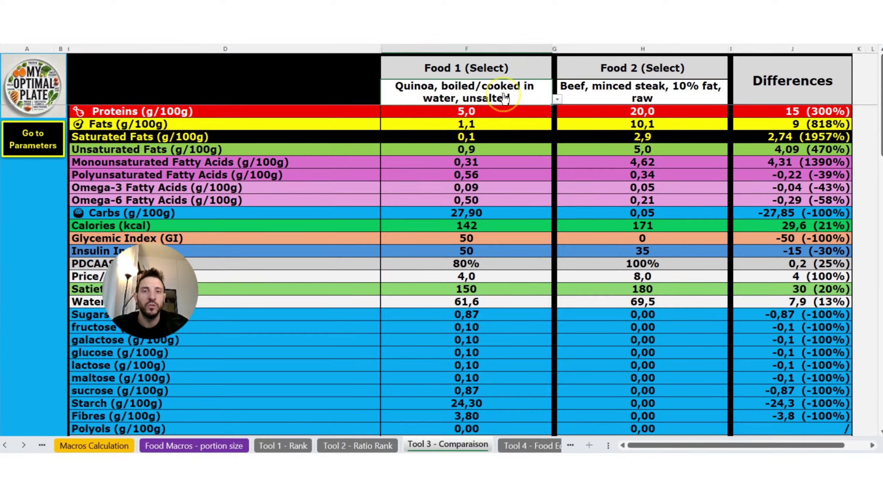
{"action": "type", "text": "beef"}
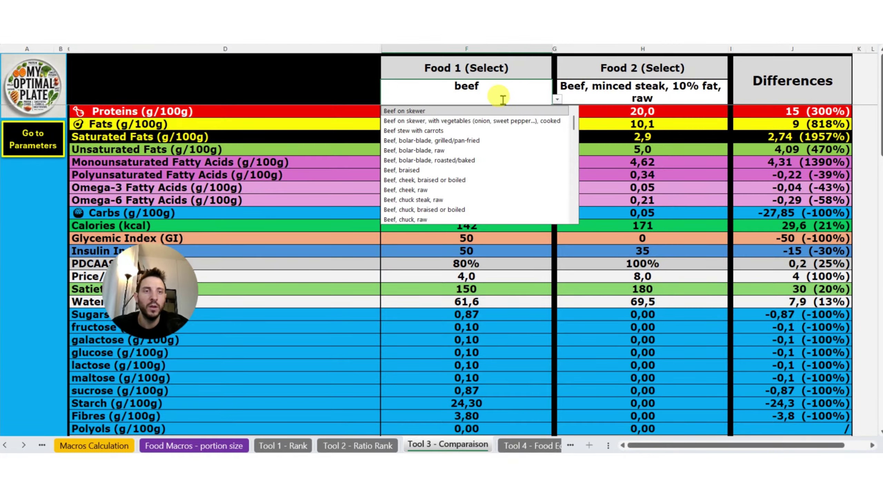
{"action": "scroll", "coordinate": [489, 162], "scroll_direction": "down", "scroll_amount": 8}
{"action": "scroll", "coordinate": [487, 166], "scroll_direction": "up", "scroll_amount": 3}
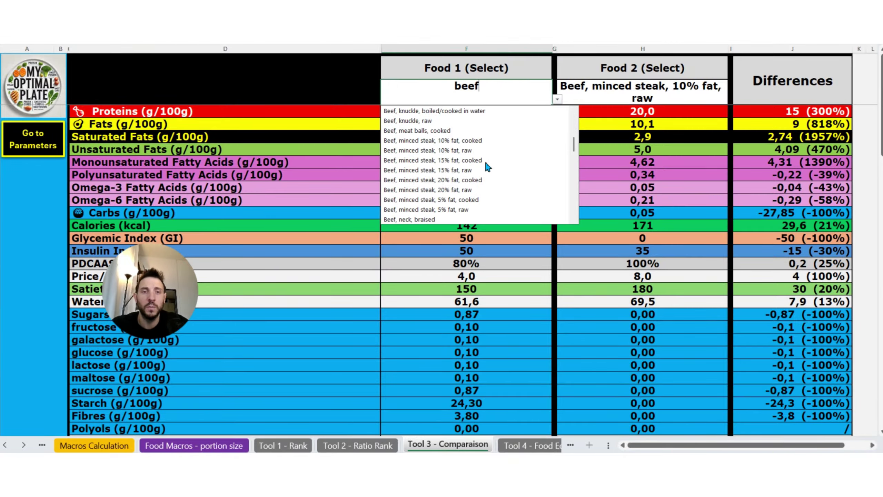
{"action": "left_click", "coordinate": [486, 141]}
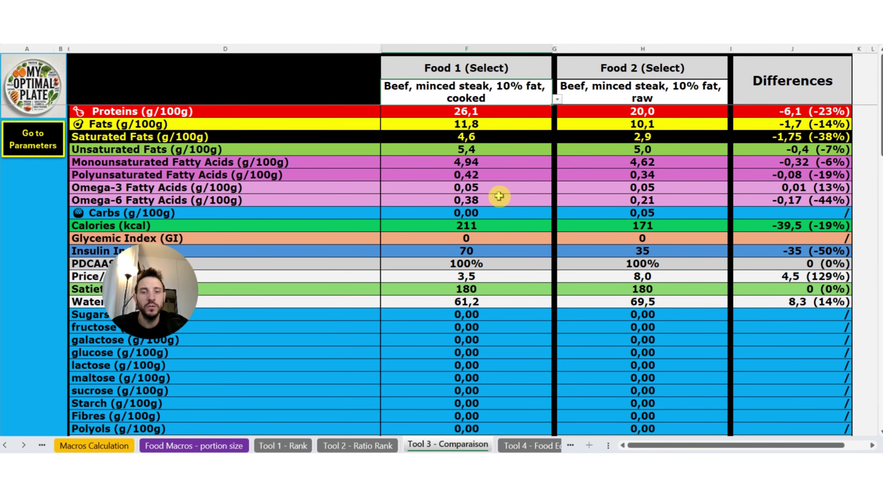
- Review the differences between the cooked and raw minced steak across macros, fatty acids, minerals and vitamins
{"action": "scroll", "coordinate": [499, 196], "scroll_direction": "down", "scroll_amount": 14}
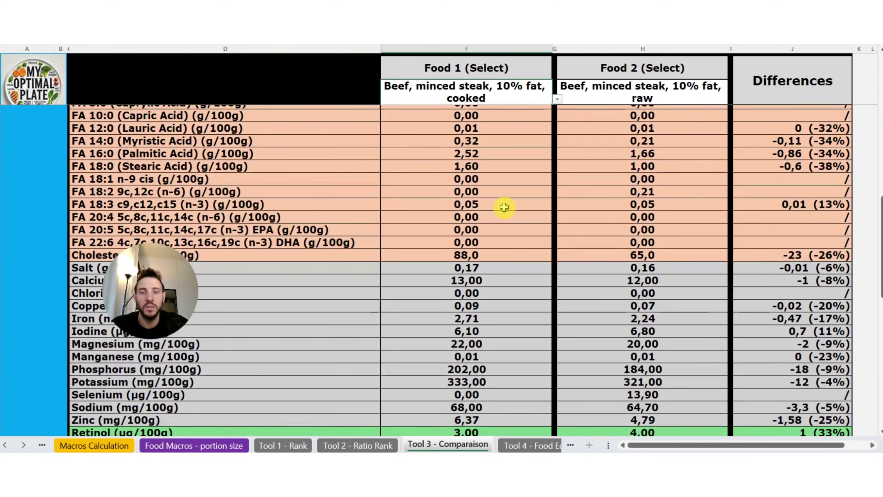
{"action": "scroll", "coordinate": [504, 209], "scroll_direction": "down", "scroll_amount": 3}
{"action": "scroll", "coordinate": [504, 209], "scroll_direction": "up", "scroll_amount": 3}
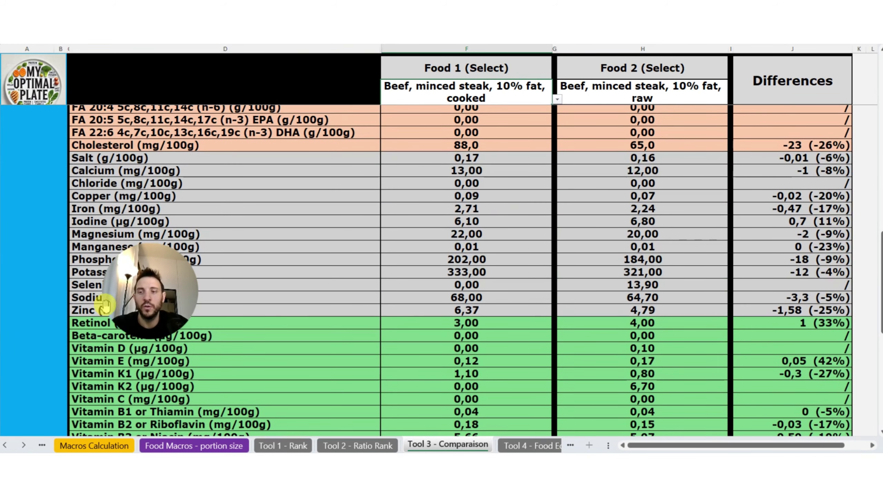
{"action": "left_click_drag", "start_coordinate": [146, 297], "coordinate": [284, 275]}
{"action": "scroll", "coordinate": [438, 222], "scroll_direction": "down", "scroll_amount": 3}
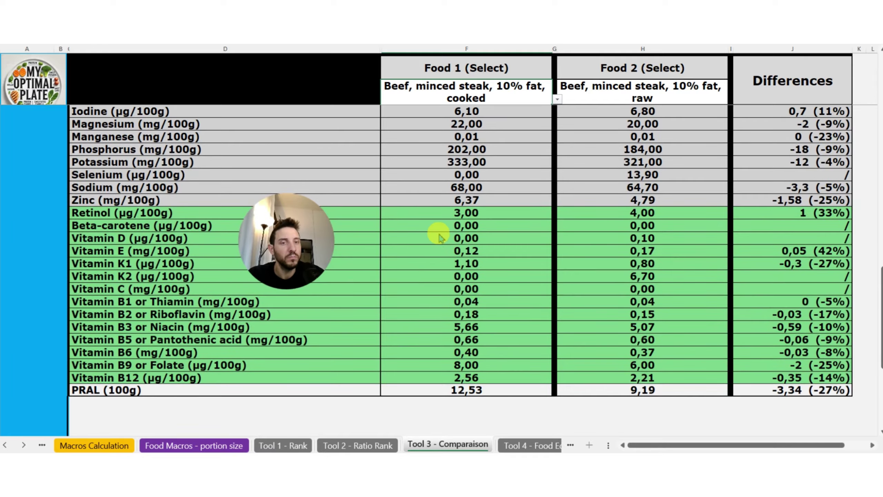
{"action": "scroll", "coordinate": [472, 259], "scroll_direction": "up", "scroll_amount": 9}
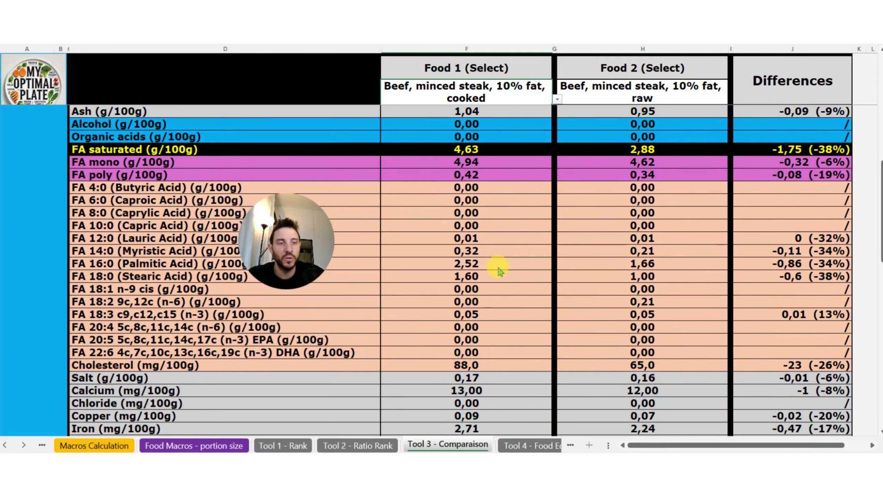
{"action": "scroll", "coordinate": [473, 259], "scroll_direction": "down", "scroll_amount": 6}
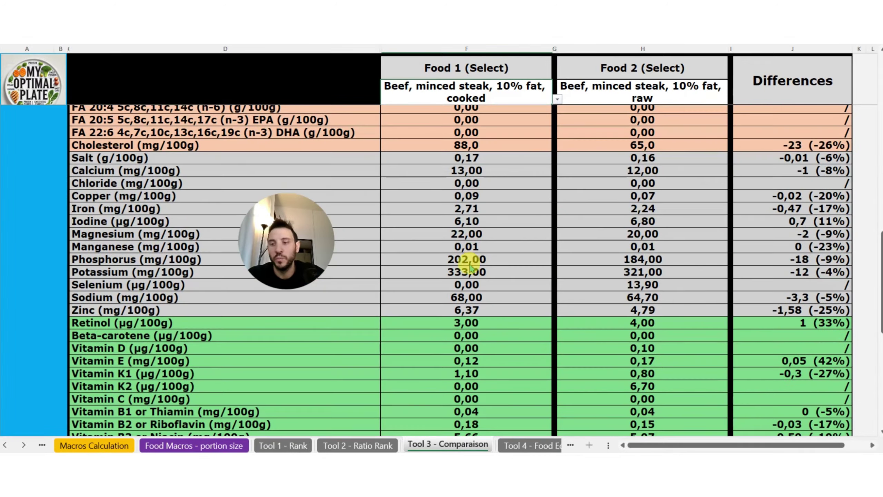
{"action": "mouse_move", "coordinate": [270, 251]}
{"action": "left_click_drag", "start_coordinate": [271, 250], "coordinate": [305, 217]}
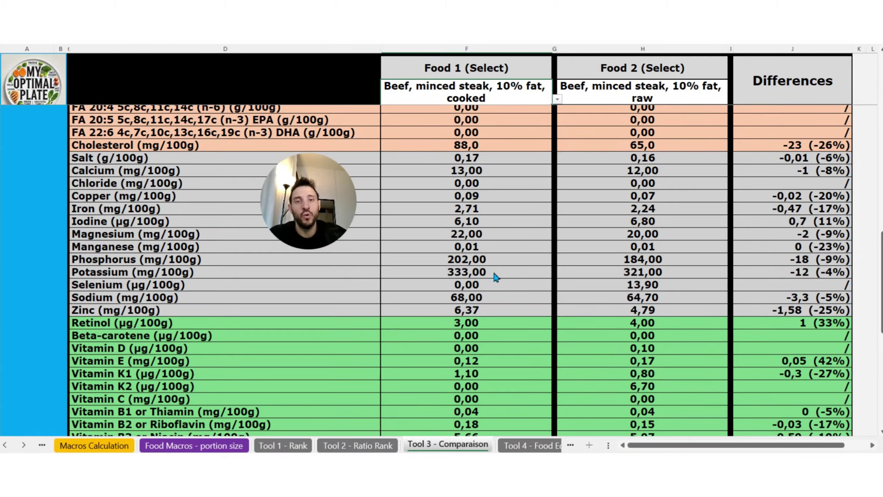
{"action": "left_click", "coordinate": [516, 253]}
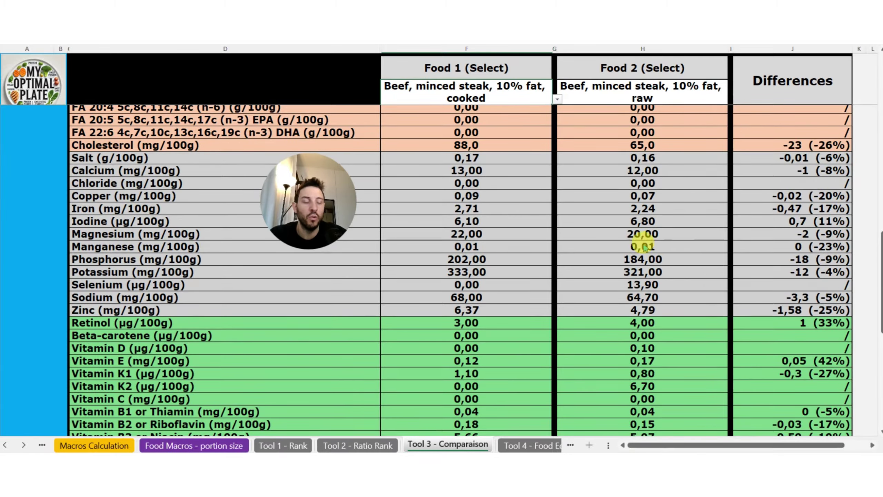
{"action": "scroll", "coordinate": [625, 240], "scroll_direction": "up", "scroll_amount": 15}
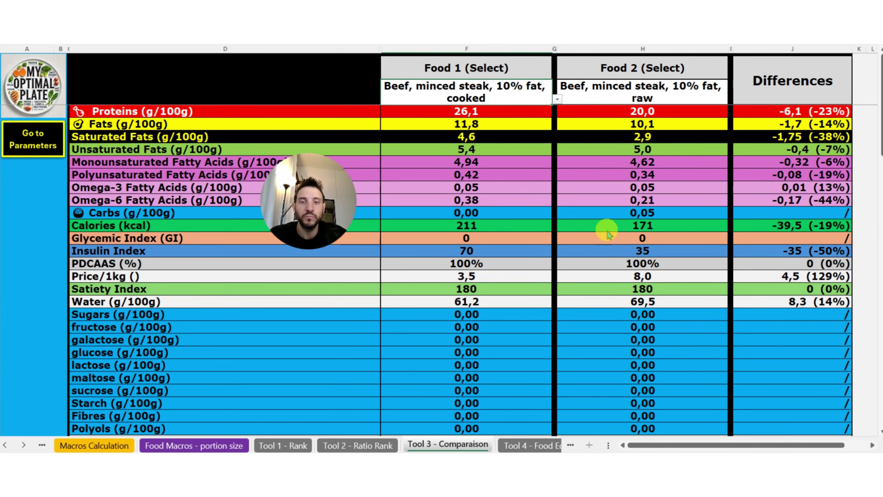
- Look over the remaining nutrient comparison rows and open the Tool 4 - Food Equivalence sheet to check the Food 1 portion
{"action": "mouse_move", "coordinate": [355, 236]}
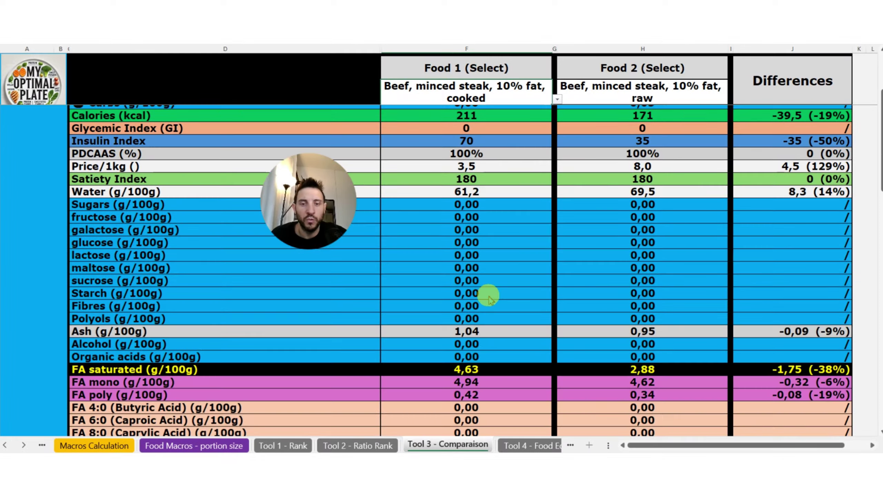
{"action": "scroll", "coordinate": [483, 292], "scroll_direction": "down", "scroll_amount": 9}
{"action": "left_click", "coordinate": [531, 446]}
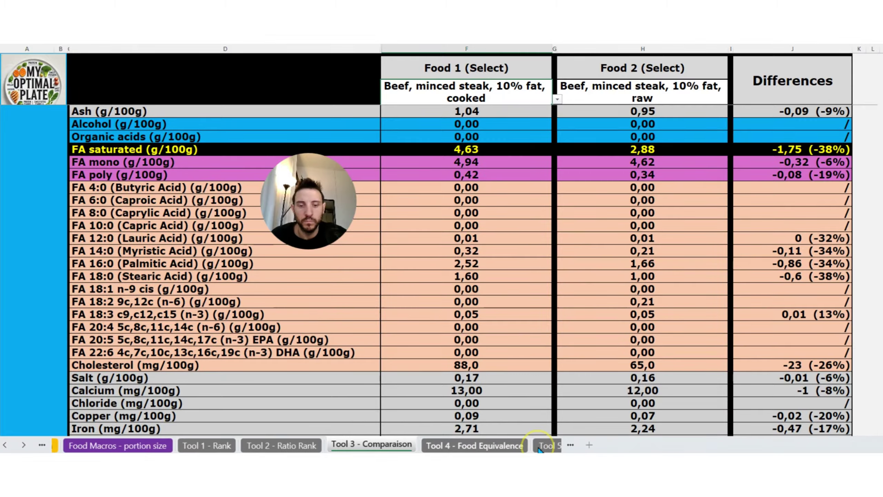
{"action": "left_click_drag", "start_coordinate": [249, 277], "coordinate": [183, 312]}
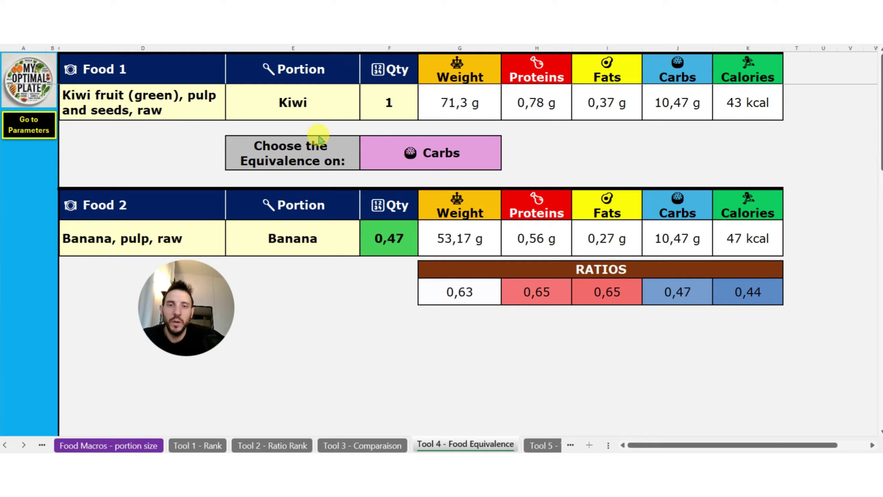
{"action": "left_click", "coordinate": [338, 107]}
{"action": "left_click", "coordinate": [339, 106]}
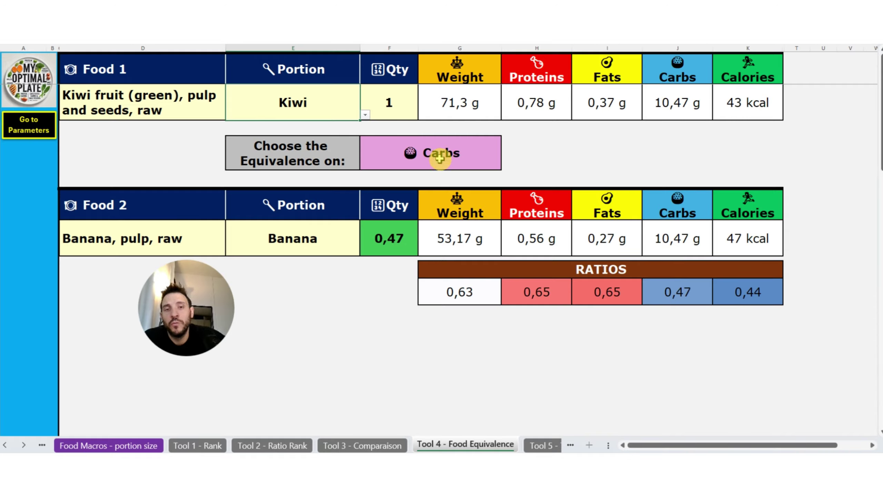
- Check the available equivalence criteria, keeping Carbs, and look at the food and portion choices for Food 2
{"action": "left_click", "coordinate": [448, 153]}
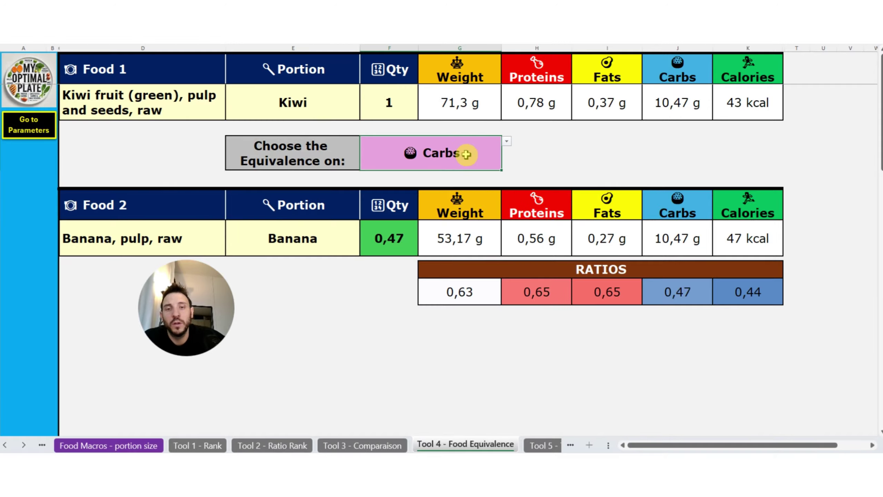
{"action": "left_click", "coordinate": [506, 143]}
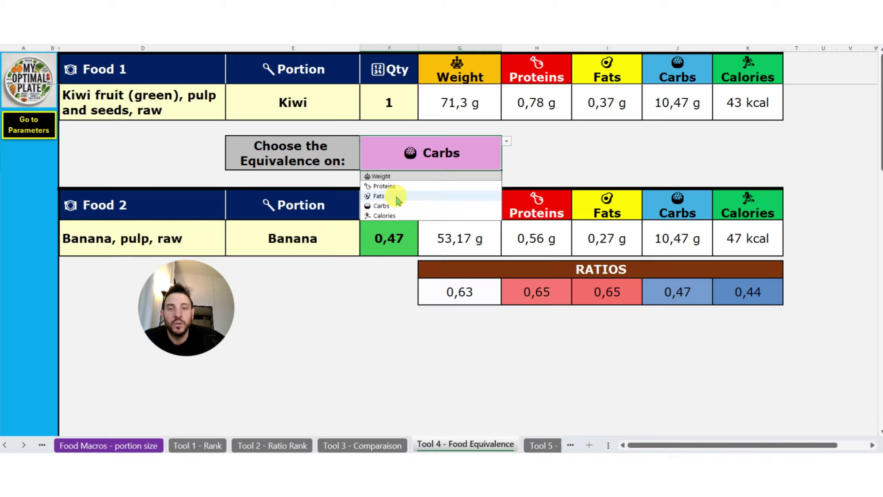
{"action": "left_click", "coordinate": [408, 153]}
{"action": "left_click", "coordinate": [193, 232]}
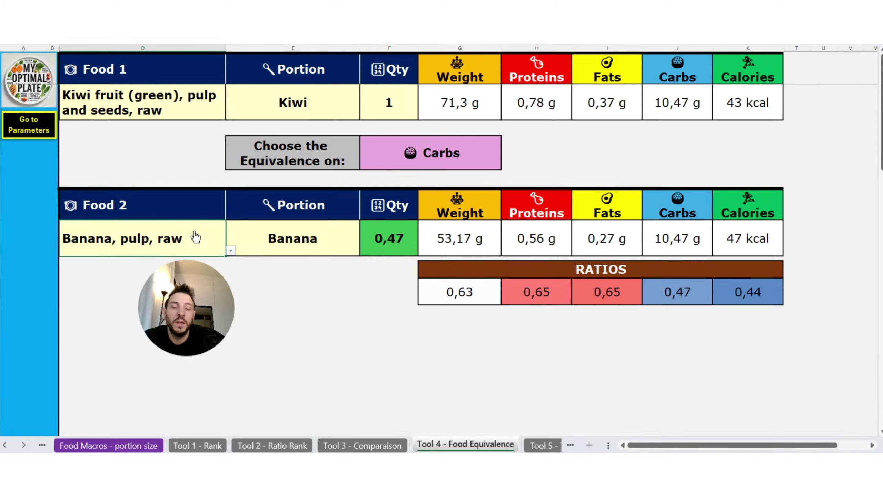
{"action": "left_click", "coordinate": [296, 245]}
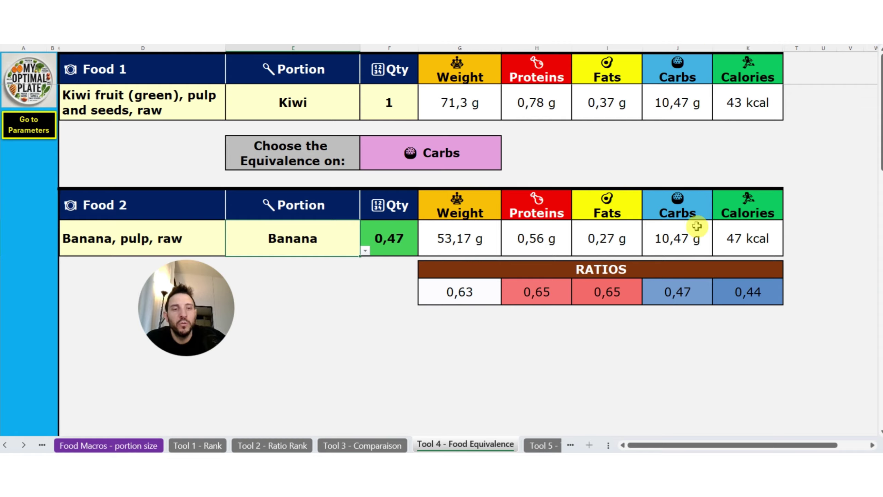
- Browse the foods available for Food 1, keeping the kiwi, and check its portion and quantity cells
{"action": "left_click", "coordinate": [199, 110]}
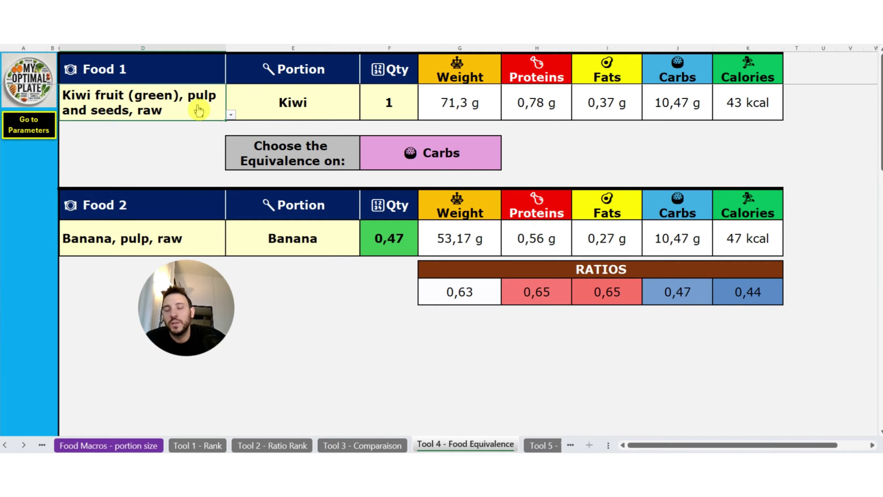
{"action": "left_click", "coordinate": [230, 115]}
{"action": "scroll", "coordinate": [197, 208], "scroll_direction": "up", "scroll_amount": 10}
{"action": "scroll", "coordinate": [198, 207], "scroll_direction": "down", "scroll_amount": 8}
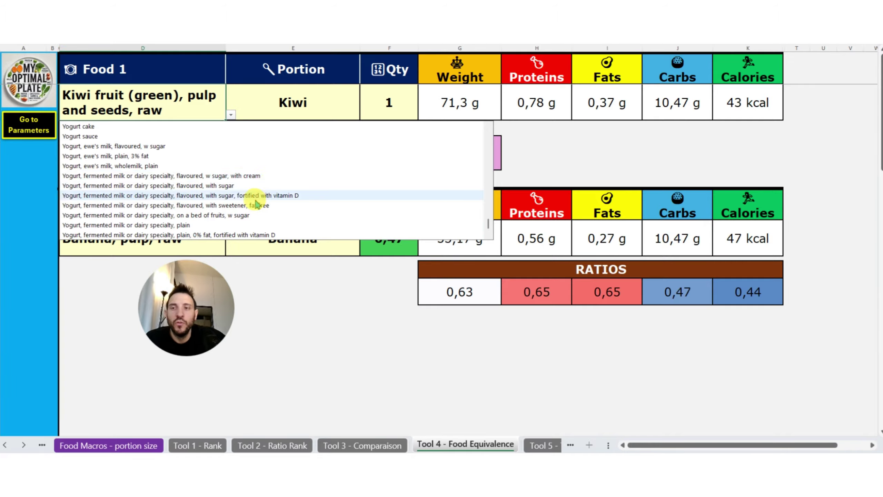
{"action": "scroll", "coordinate": [258, 195], "scroll_direction": "up", "scroll_amount": 3}
{"action": "left_click", "coordinate": [270, 104]}
{"action": "left_click", "coordinate": [396, 103]}
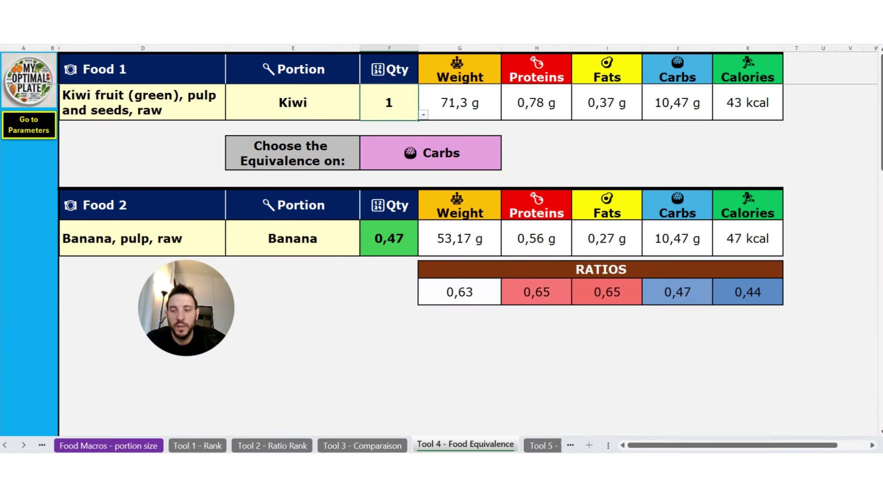
- Open the Tool 5 - Top Food Macro Match sheet and select Breakfast as the meal to match
{"action": "left_click", "coordinate": [24, 445]}
{"action": "left_click", "coordinate": [410, 444]}
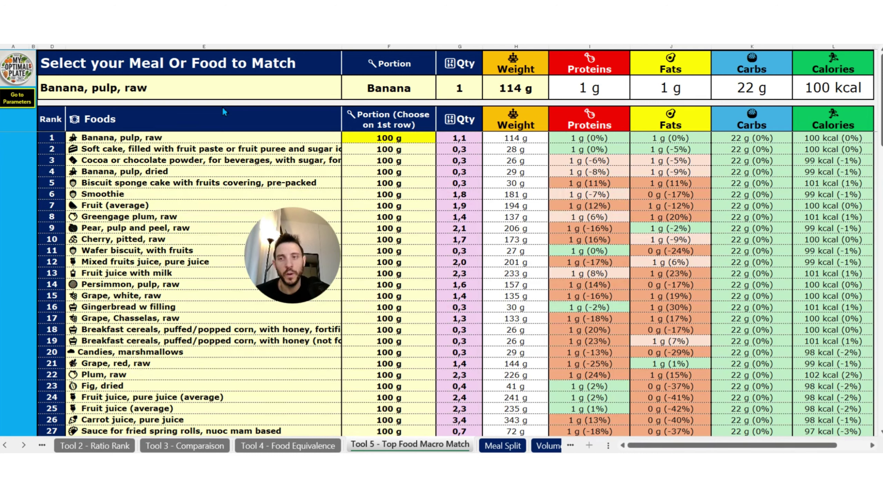
{"action": "left_click", "coordinate": [219, 91]}
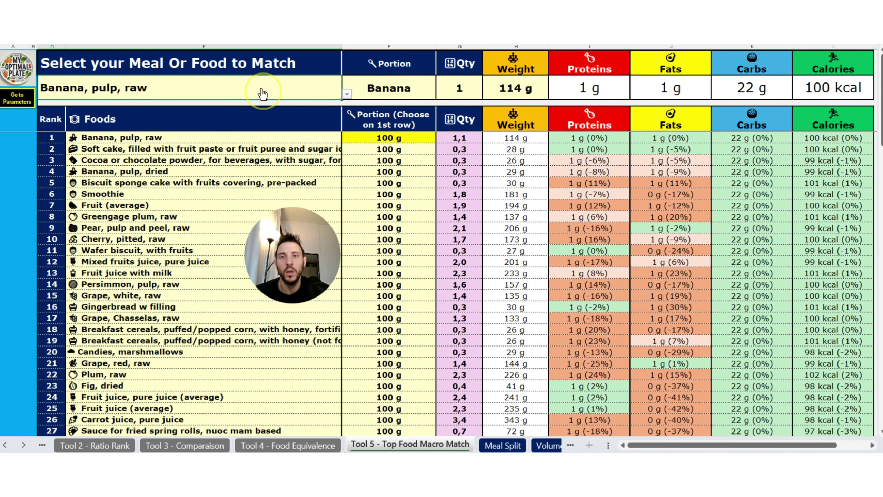
{"action": "left_click", "coordinate": [354, 96]}
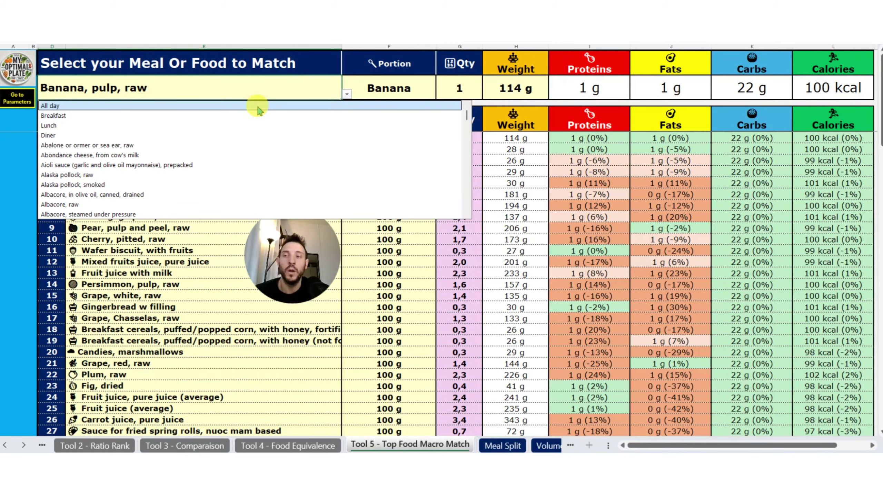
{"action": "left_click", "coordinate": [236, 115]}
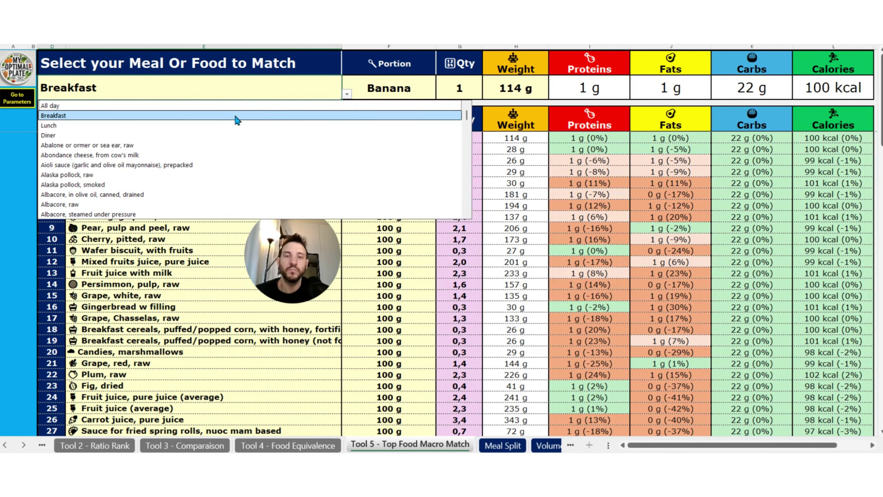
{"action": "left_click", "coordinate": [235, 116]}
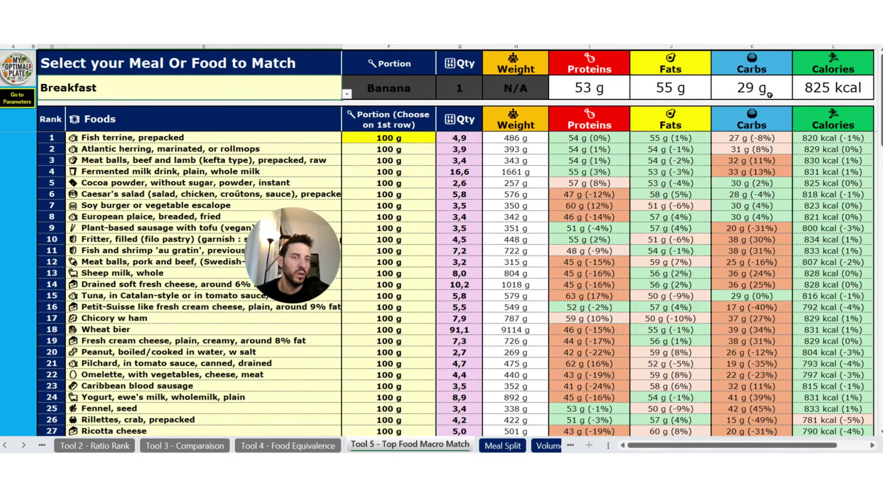
- Review the Breakfast macro and calorie targets and the ranked list of foods matching them
{"action": "left_click", "coordinate": [827, 97]}
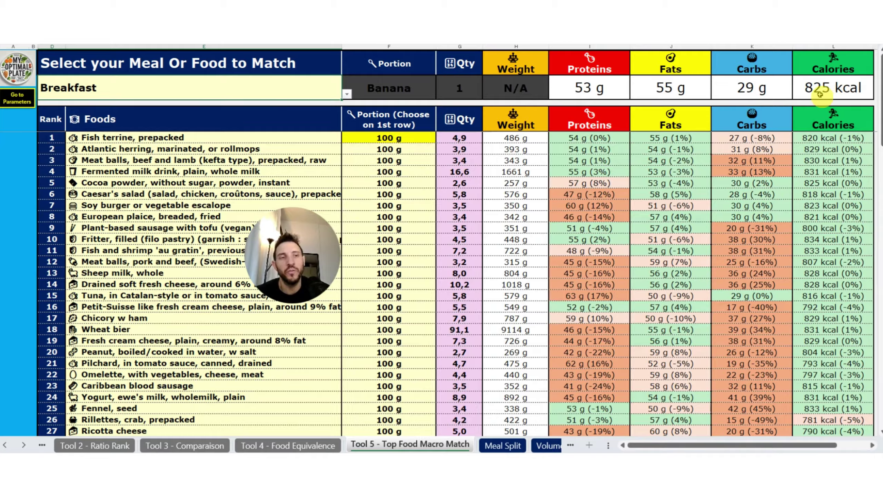
{"action": "left_click", "coordinate": [175, 138]}
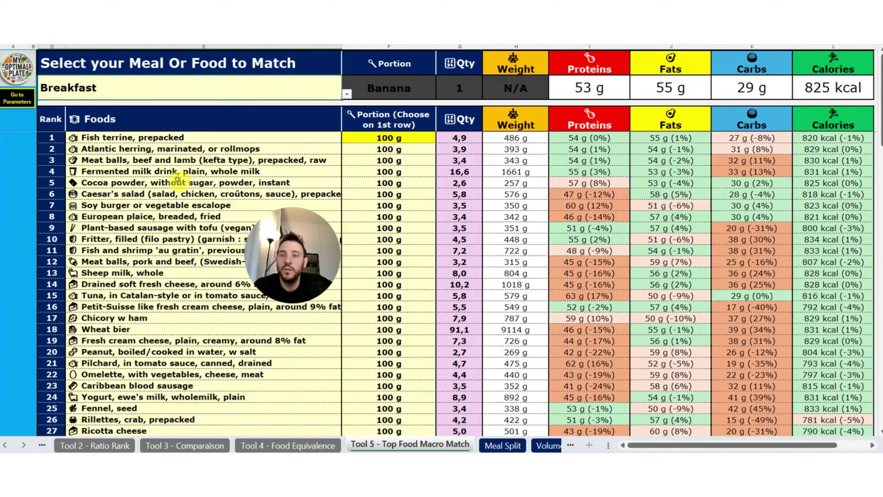
{"action": "scroll", "coordinate": [183, 221], "scroll_direction": "down", "scroll_amount": 3}
{"action": "scroll", "coordinate": [184, 223], "scroll_direction": "down", "scroll_amount": 5}
{"action": "scroll", "coordinate": [188, 227], "scroll_direction": "up", "scroll_amount": 8}
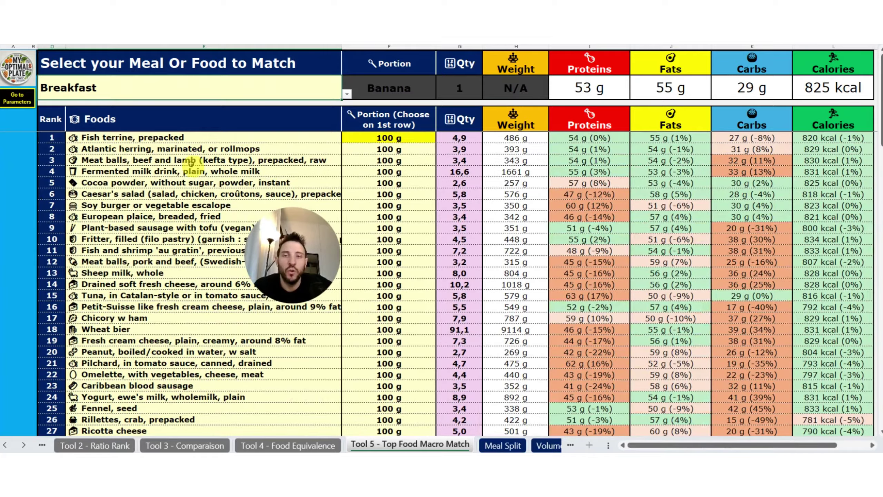
- Choose Amaranth, raw as the food to match and look over the weights of its ranked matches
{"action": "left_click", "coordinate": [220, 89]}
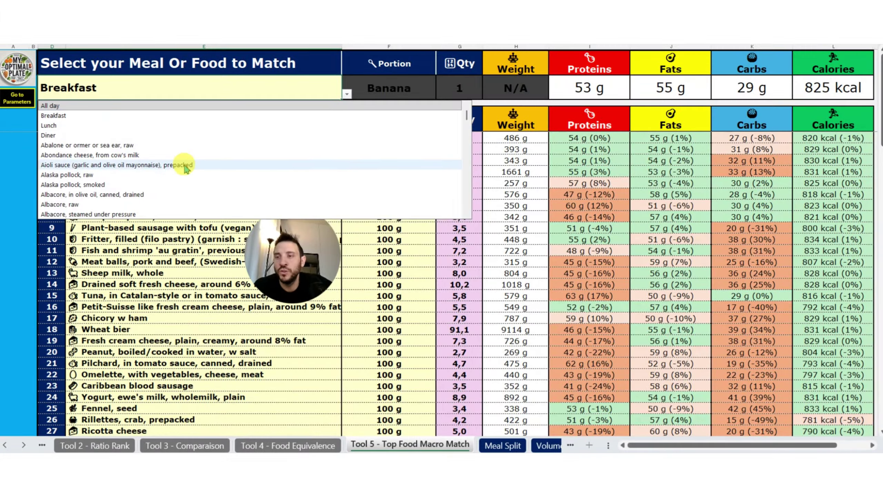
{"action": "scroll", "coordinate": [185, 163], "scroll_direction": "down", "scroll_amount": 3}
{"action": "left_click", "coordinate": [191, 135]}
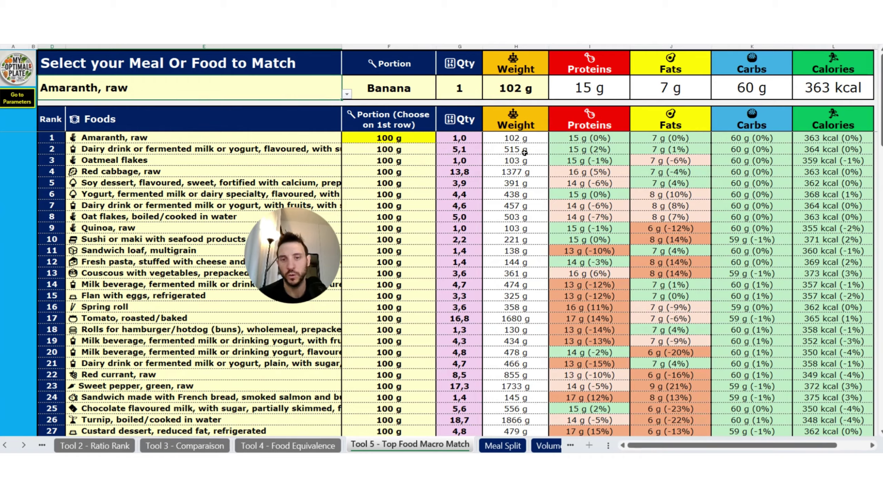
{"action": "left_click", "coordinate": [489, 151]}
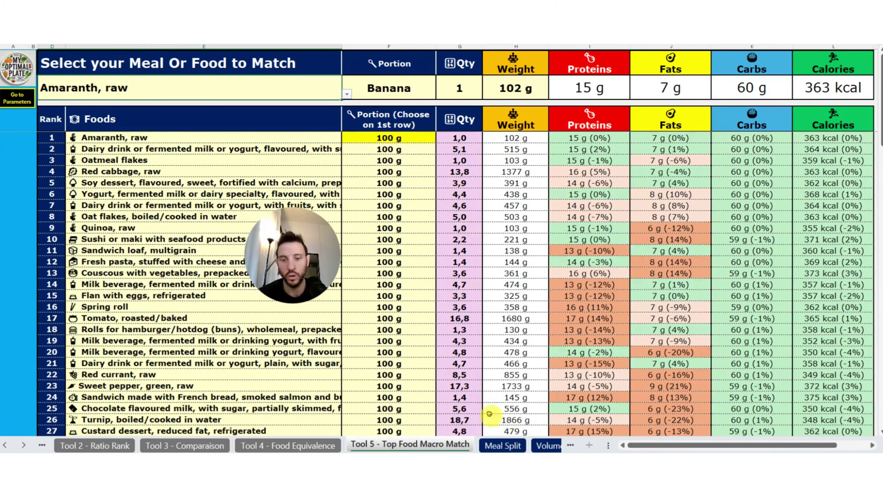
- Open the Meal Split sheet and review the three custom My Meal Distribution rows and their percentages
{"action": "left_click", "coordinate": [503, 445]}
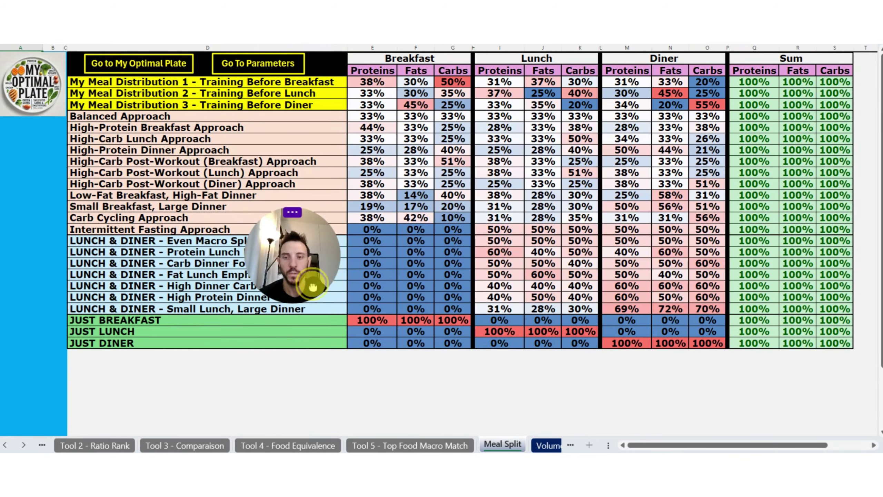
{"action": "left_click_drag", "start_coordinate": [304, 285], "coordinate": [136, 206]}
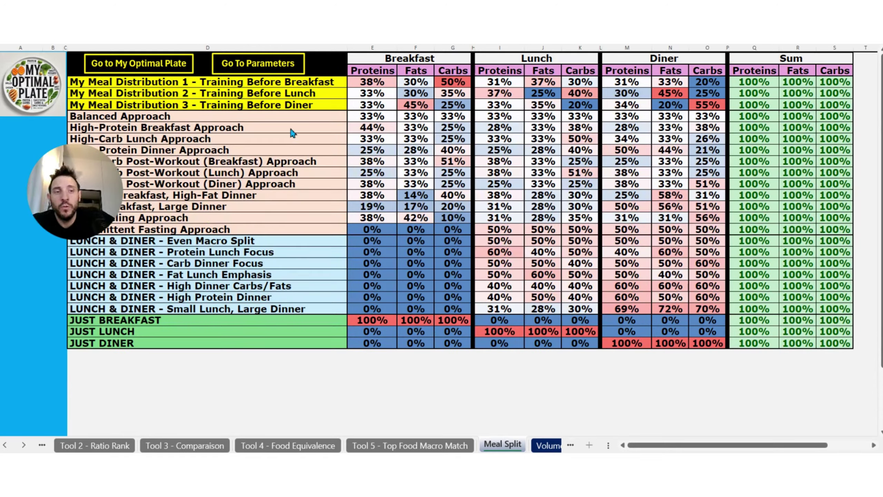
{"action": "left_click_drag", "start_coordinate": [332, 82], "coordinate": [332, 105]}
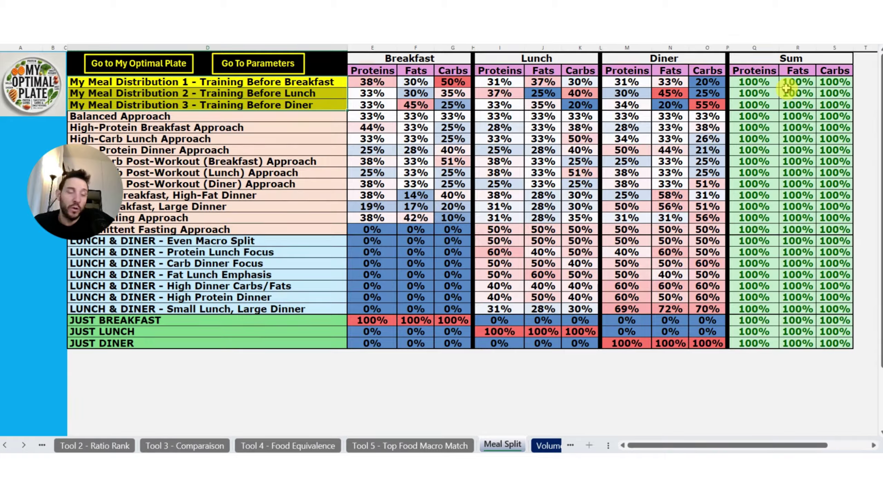
{"action": "left_click", "coordinate": [355, 98]}
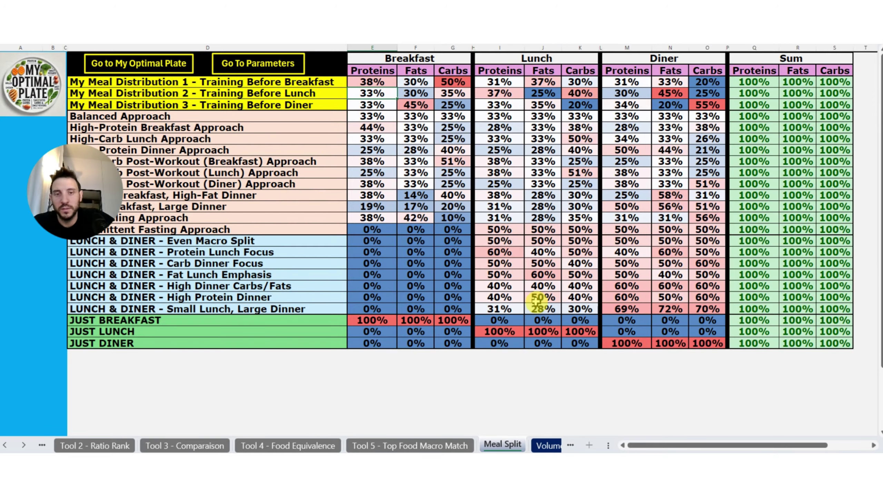
- Open the Volume sheet and examine the item volumes and the food volume calculator's food and weight inputs
{"action": "left_click", "coordinate": [547, 446]}
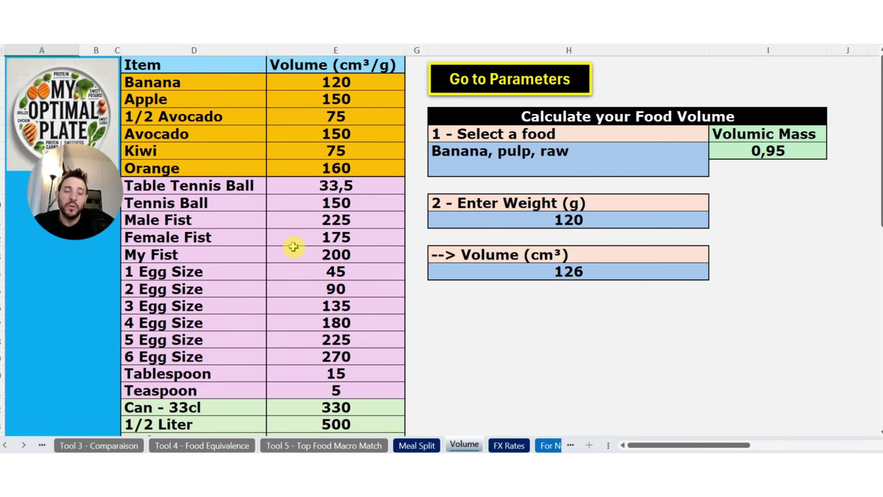
{"action": "left_click_drag", "start_coordinate": [223, 82], "coordinate": [240, 81]}
{"action": "left_click", "coordinate": [229, 130]}
{"action": "left_click", "coordinate": [348, 83]}
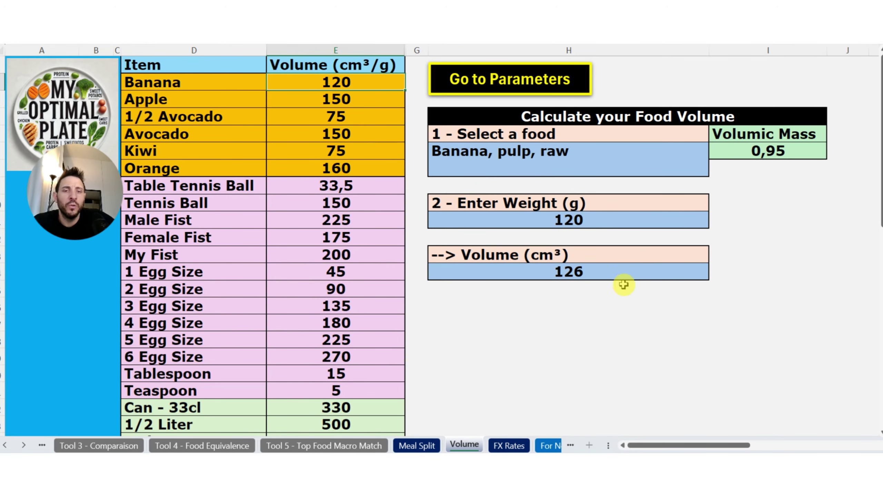
{"action": "left_click", "coordinate": [566, 167]}
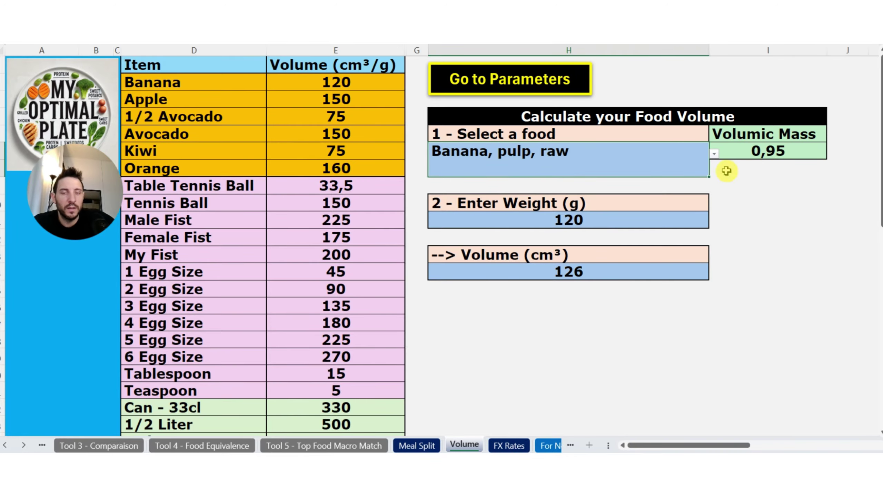
{"action": "left_click", "coordinate": [630, 225]}
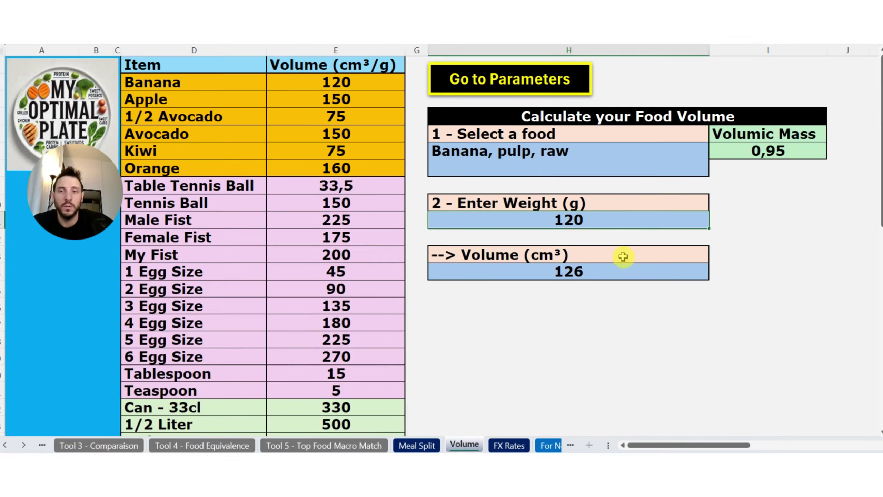
- Set the Banana volume in the item table to 126
{"action": "left_click", "coordinate": [333, 85]}
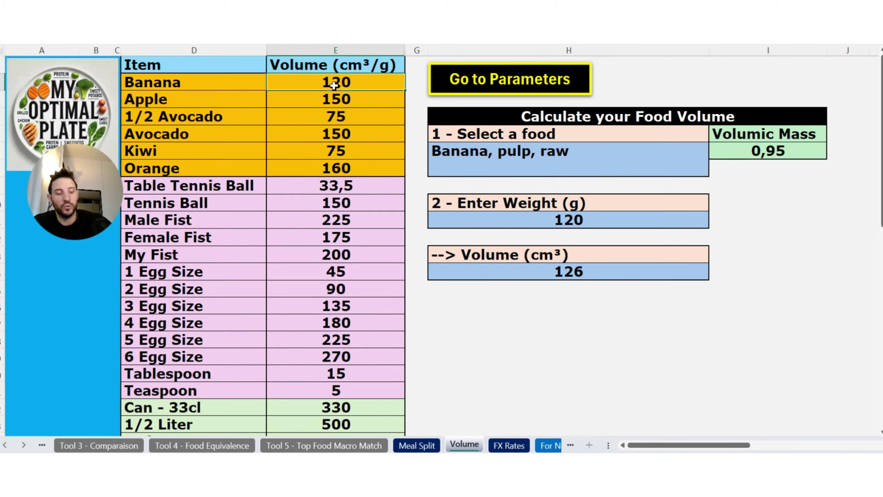
{"action": "type", "text": "126"}
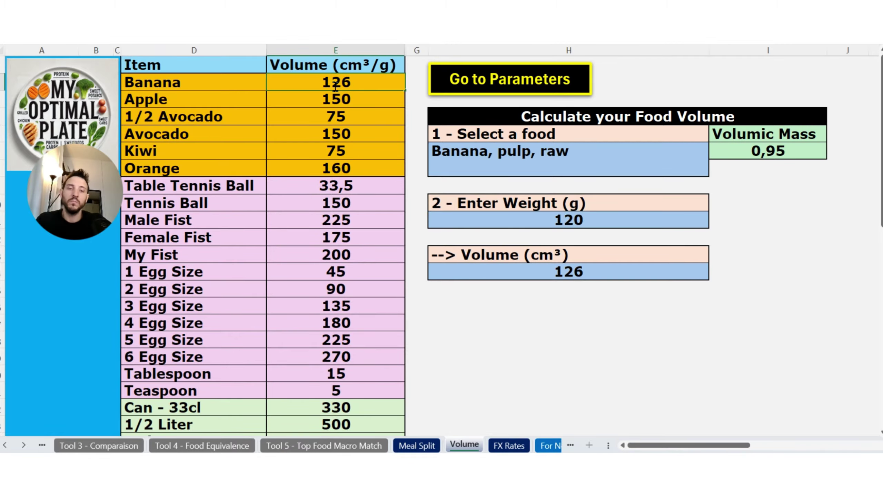
{"action": "key", "text": "Return"}
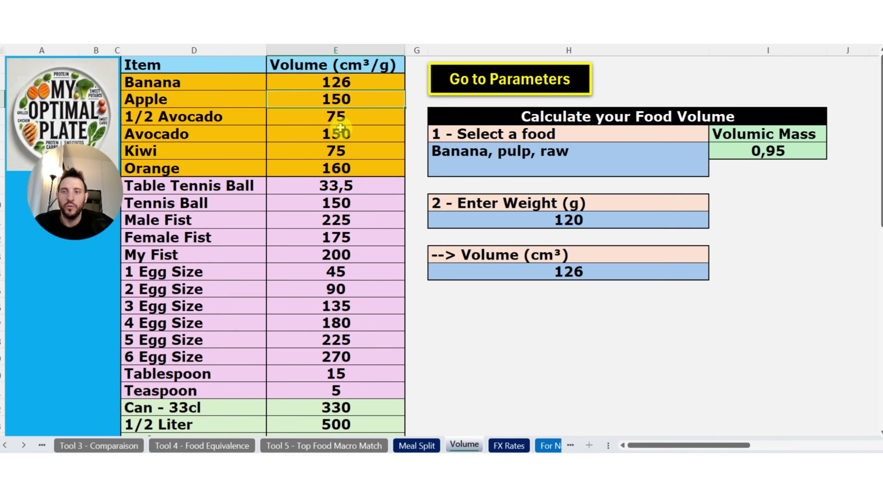
- Look through the rest of the item volume table, including the egg size, spoon, liter and gram entries
{"action": "scroll", "coordinate": [339, 135], "scroll_direction": "down", "scroll_amount": 3}
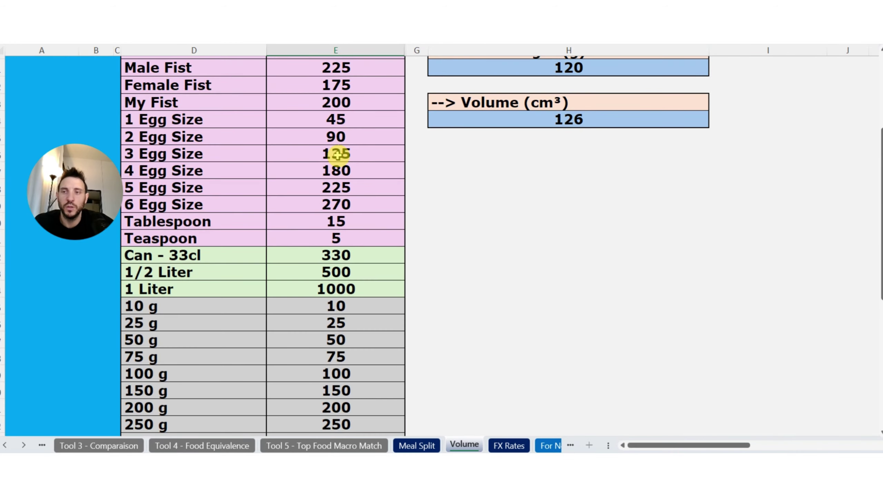
{"action": "scroll", "coordinate": [338, 155], "scroll_direction": "up", "scroll_amount": 3}
{"action": "scroll", "coordinate": [339, 104], "scroll_direction": "down", "scroll_amount": 3}
{"action": "left_click", "coordinate": [336, 119]}
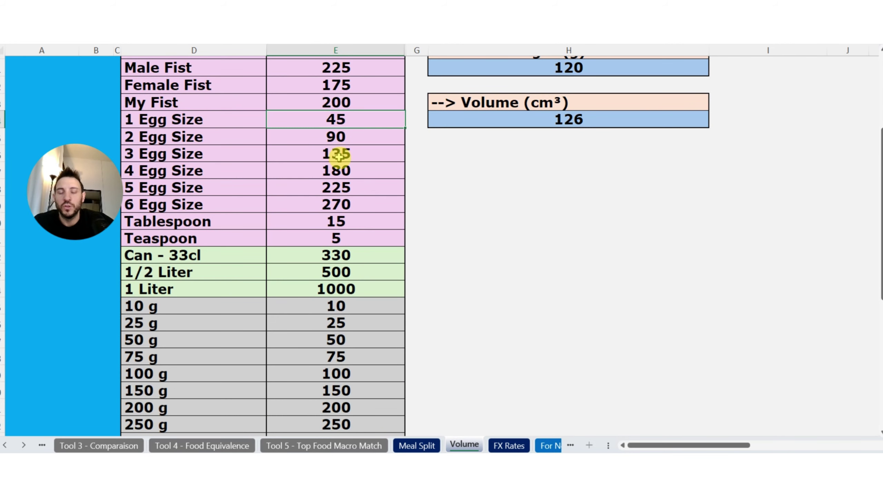
- Review the fist and egg size volumes again and scan the item table down to the 500 g entry
{"action": "left_click", "coordinate": [339, 156]}
{"action": "scroll", "coordinate": [325, 150], "scroll_direction": "up", "scroll_amount": 2}
{"action": "scroll", "coordinate": [335, 195], "scroll_direction": "down", "scroll_amount": 2}
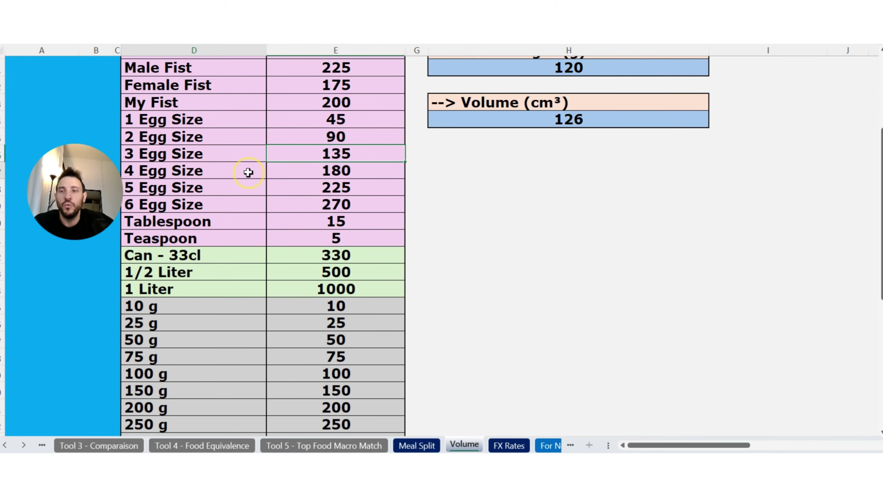
{"action": "left_click", "coordinate": [240, 153]}
{"action": "scroll", "coordinate": [282, 123], "scroll_direction": "up", "scroll_amount": 3}
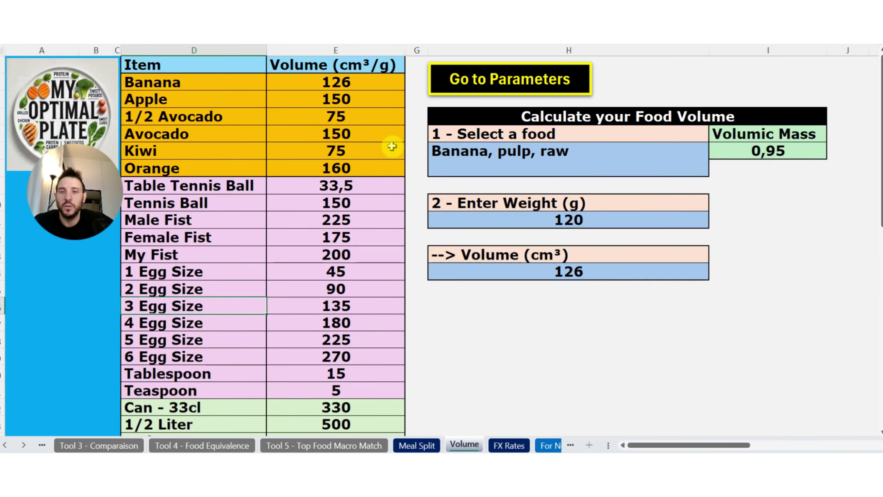
{"action": "scroll", "coordinate": [364, 194], "scroll_direction": "down", "scroll_amount": 1}
{"action": "left_click", "coordinate": [364, 217]}
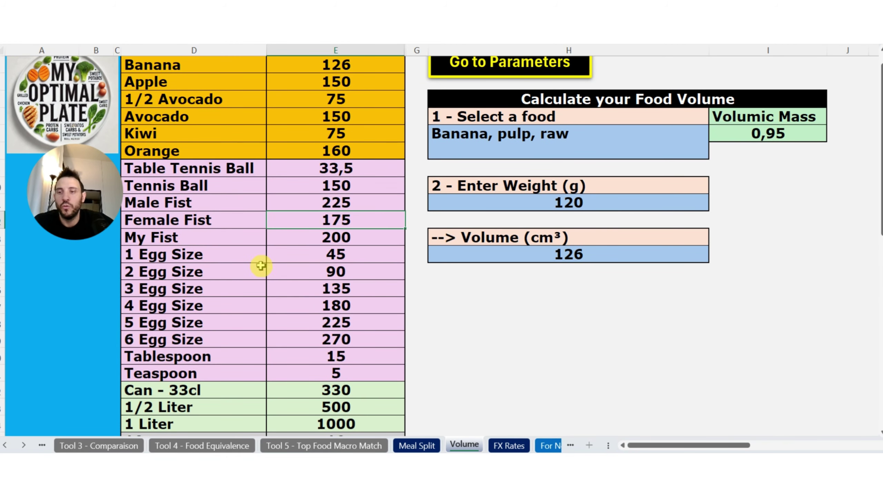
{"action": "scroll", "coordinate": [250, 355], "scroll_direction": "down", "scroll_amount": 3}
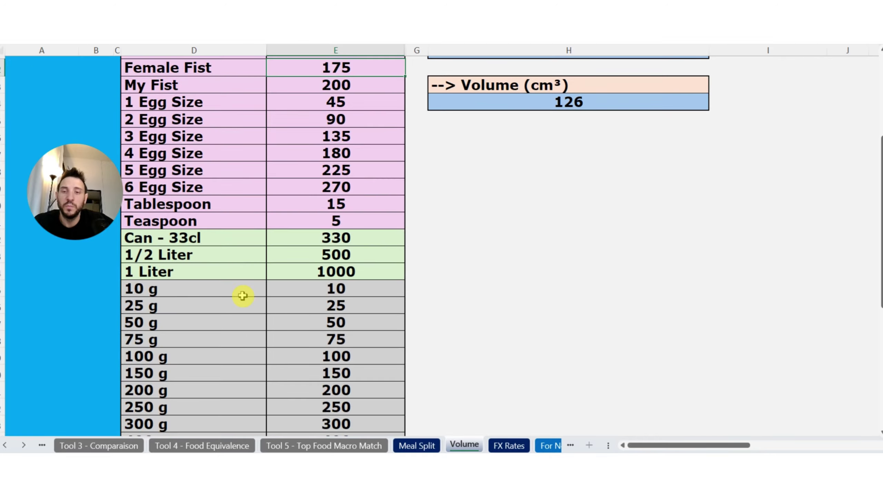
{"action": "scroll", "coordinate": [224, 232], "scroll_direction": "down", "scroll_amount": 3}
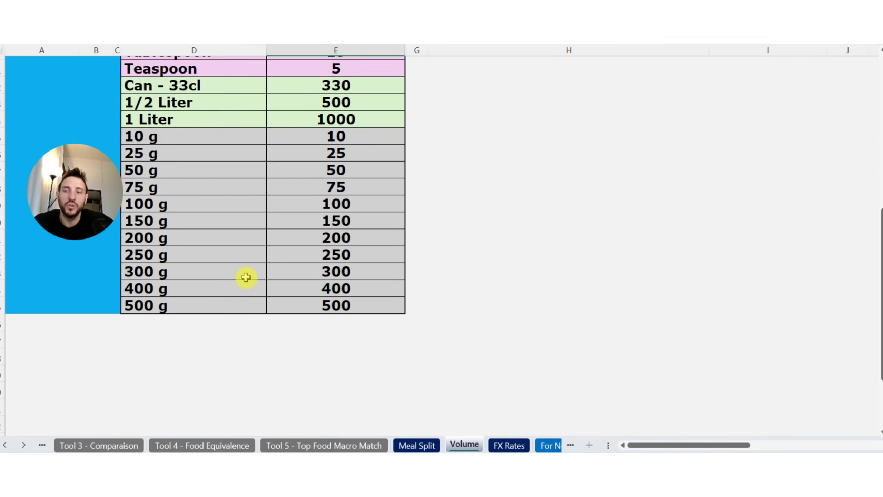
{"action": "scroll", "coordinate": [239, 280], "scroll_direction": "up", "scroll_amount": 7}
- View the currency rates on the FX Rates sheet, and examine the nutrient field list on the For New Food sheet
{"action": "left_click", "coordinate": [508, 445]}
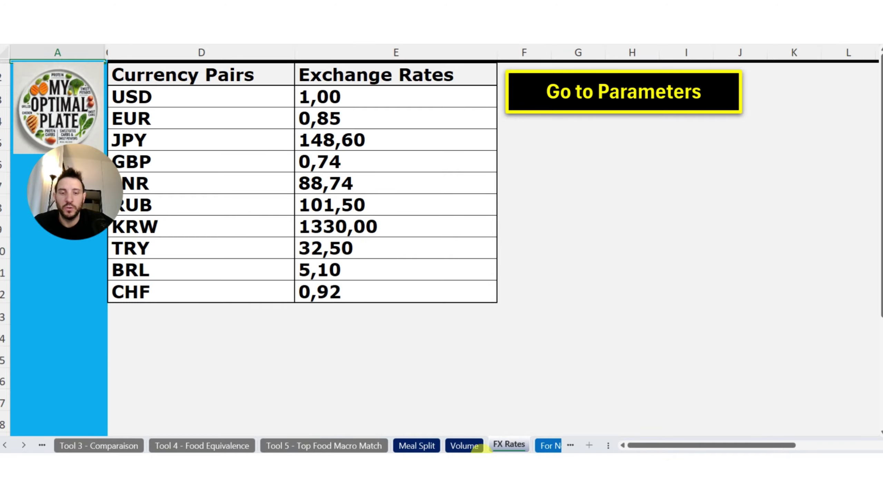
{"action": "left_click", "coordinate": [43, 445]}
{"action": "left_click", "coordinate": [360, 445]}
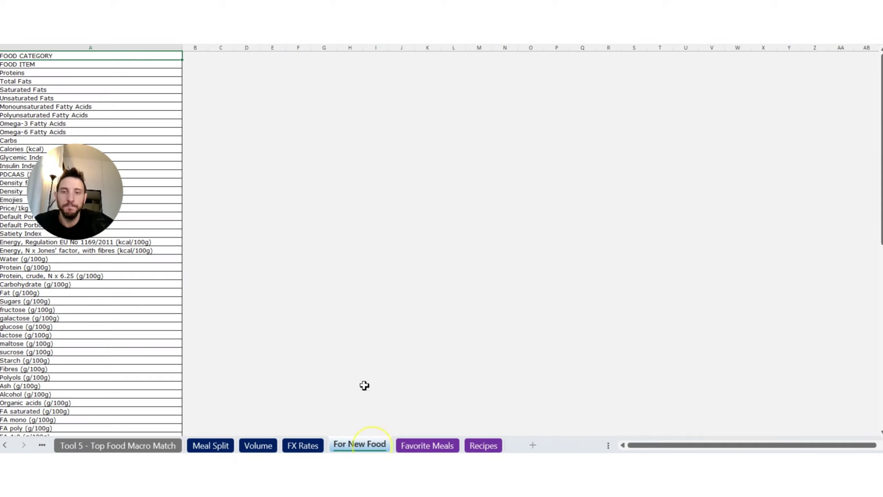
{"action": "left_click_drag", "start_coordinate": [111, 222], "coordinate": [310, 183]}
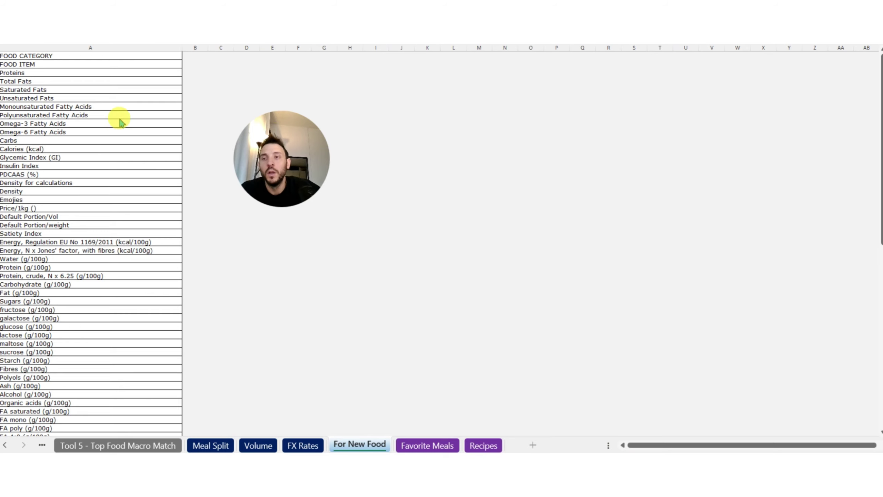
{"action": "scroll", "coordinate": [110, 379], "scroll_direction": "down", "scroll_amount": 5}
{"action": "scroll", "coordinate": [110, 379], "scroll_direction": "down", "scroll_amount": 5}
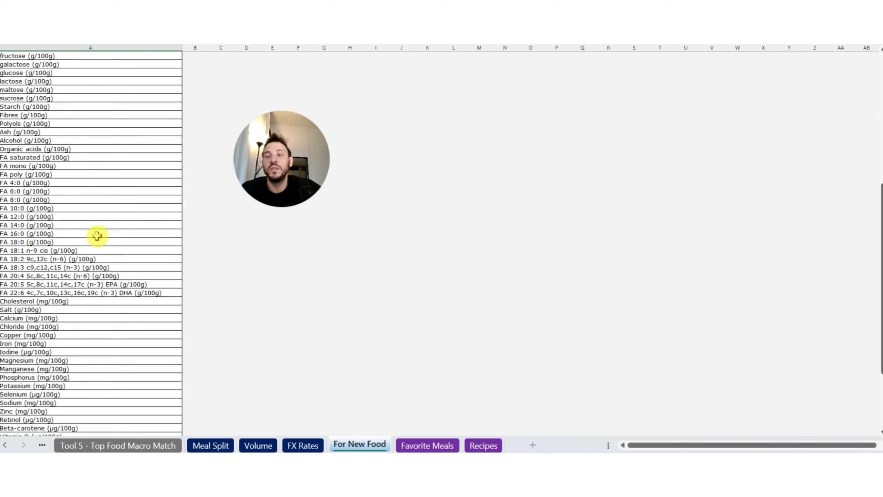
{"action": "scroll", "coordinate": [95, 244], "scroll_direction": "down", "scroll_amount": 3}
{"action": "scroll", "coordinate": [106, 325], "scroll_direction": "up", "scroll_amount": 15}
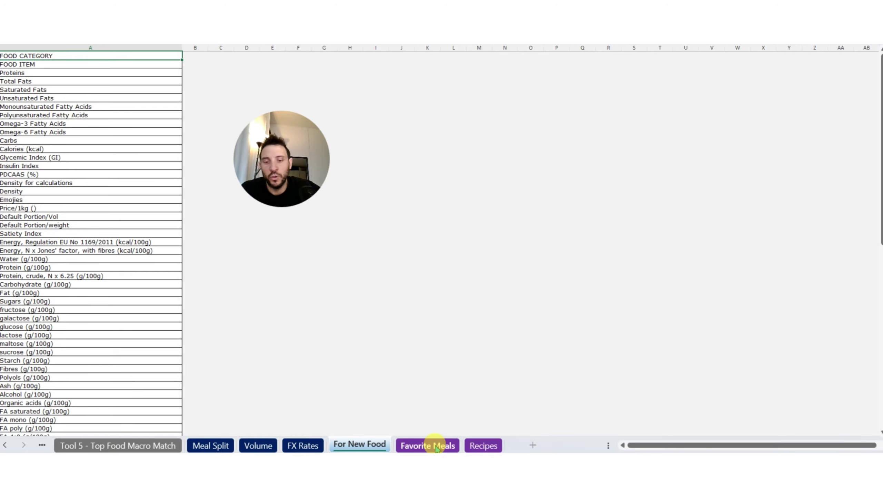
{"action": "left_click_drag", "start_coordinate": [280, 154], "coordinate": [680, 118]}
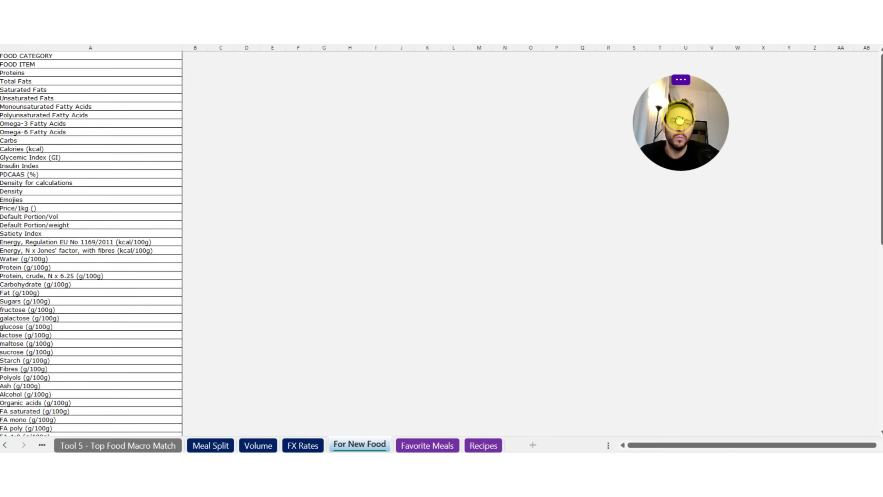
- On the Favorite Meals sheet, set Food 2 of My Favorite Breakfast 1 to "Beef, minced steak, 15% fat, cooked"
{"action": "left_click", "coordinate": [429, 447]}
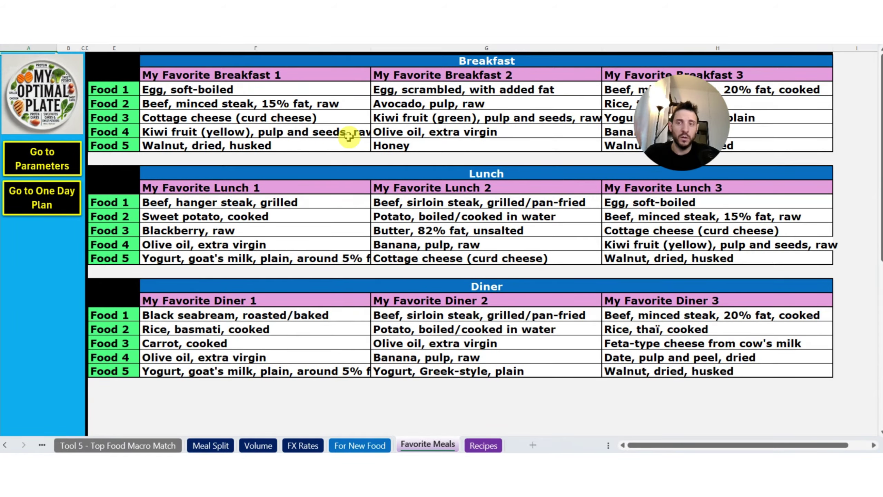
{"action": "left_click", "coordinate": [318, 105]}
{"action": "key", "text": "alt+Down"}
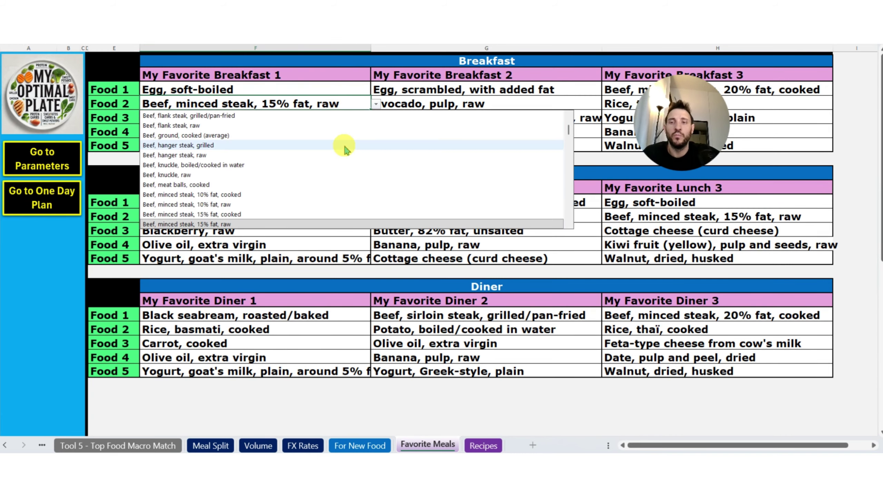
{"action": "left_click", "coordinate": [313, 214]}
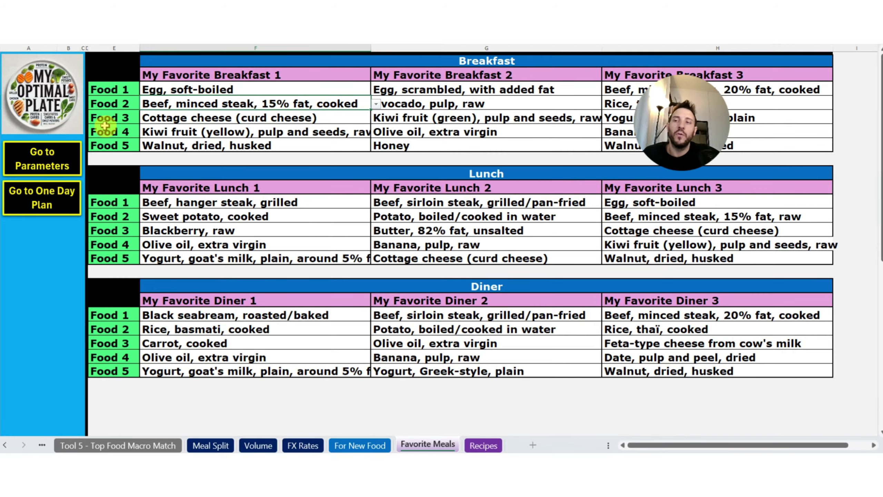
- Load Favorite Breakfast 1 into the breakfast of the One Day Plan, and return to the Favorite Meals sheet
{"action": "left_click", "coordinate": [42, 198]}
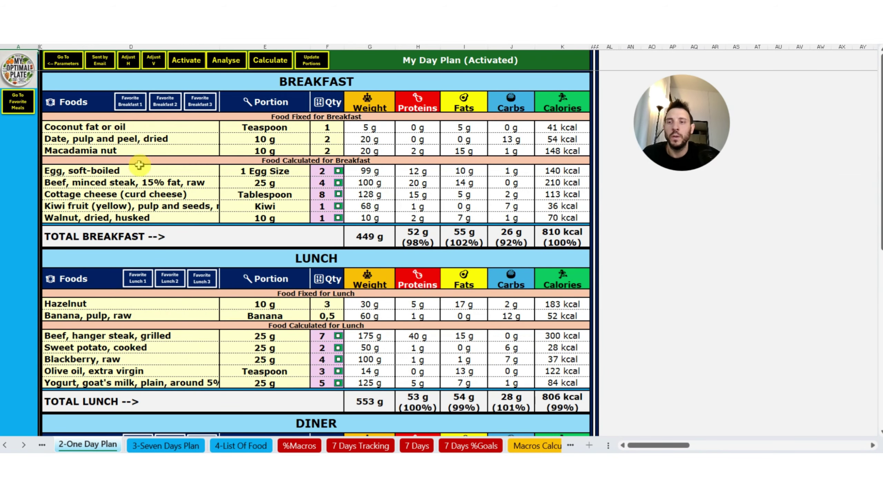
{"action": "left_click", "coordinate": [130, 103]}
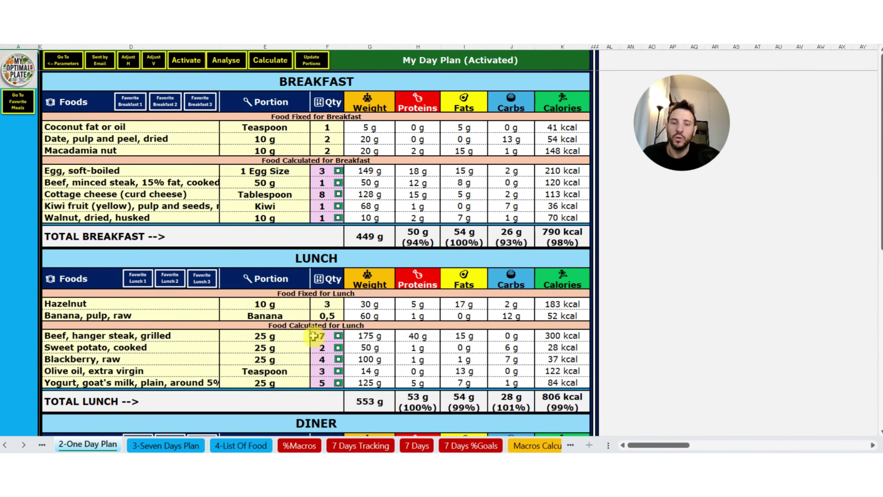
{"action": "left_click", "coordinate": [18, 101]}
- Review the breakfast, lunch and diner recipes on the Recipes sheet, and return to the workbook's Index sheet
{"action": "left_click", "coordinate": [483, 444]}
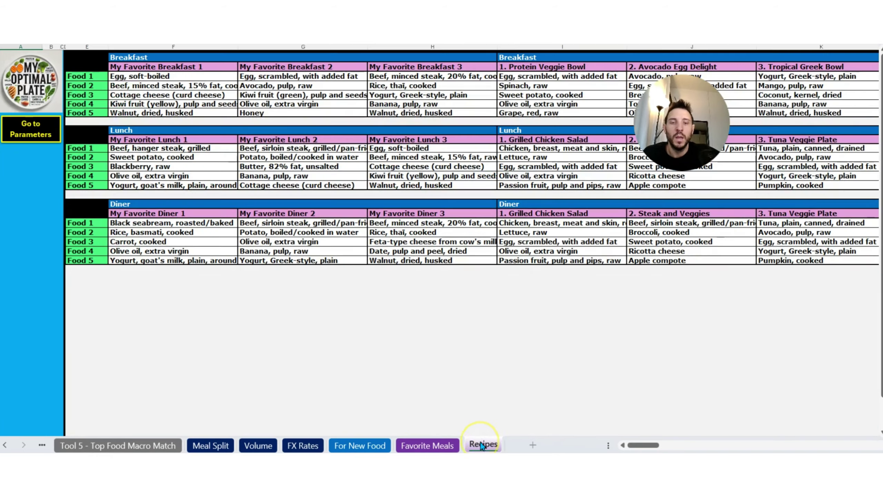
{"action": "left_click_drag", "start_coordinate": [686, 130], "coordinate": [765, 320]}
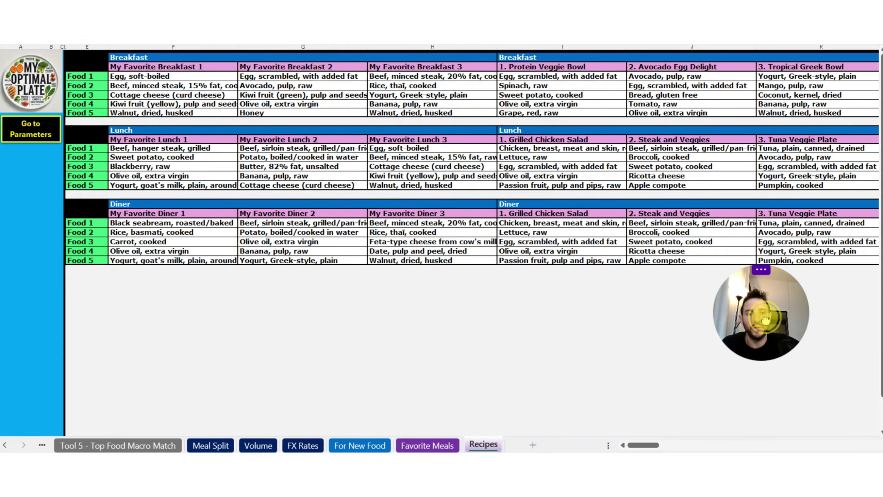
{"action": "left_click_drag", "start_coordinate": [643, 445], "coordinate": [501, 431]}
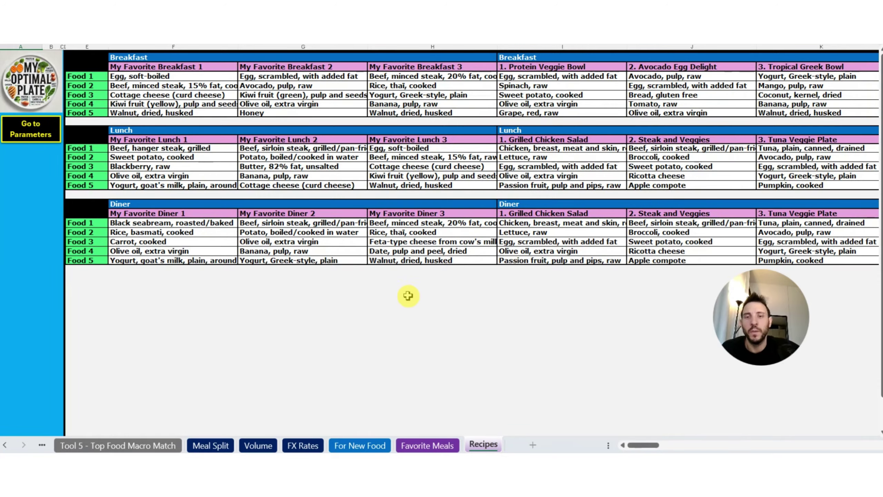
{"action": "scroll", "coordinate": [408, 295], "scroll_direction": "up", "scroll_amount": 5}
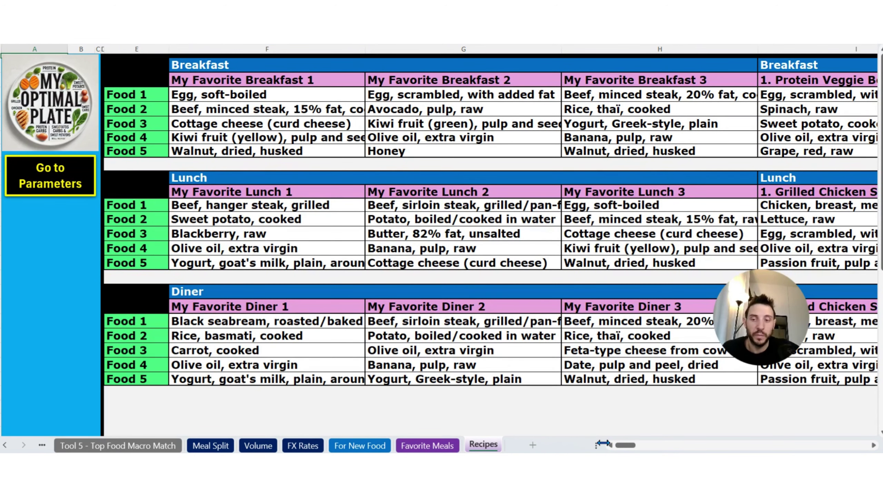
{"action": "left_click", "coordinate": [48, 93]}
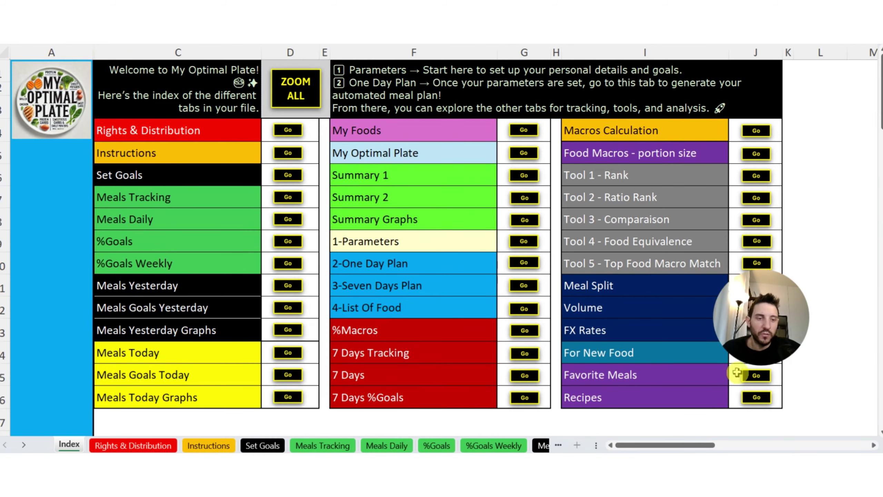
{"action": "left_click_drag", "start_coordinate": [669, 257], "coordinate": [453, 153]}
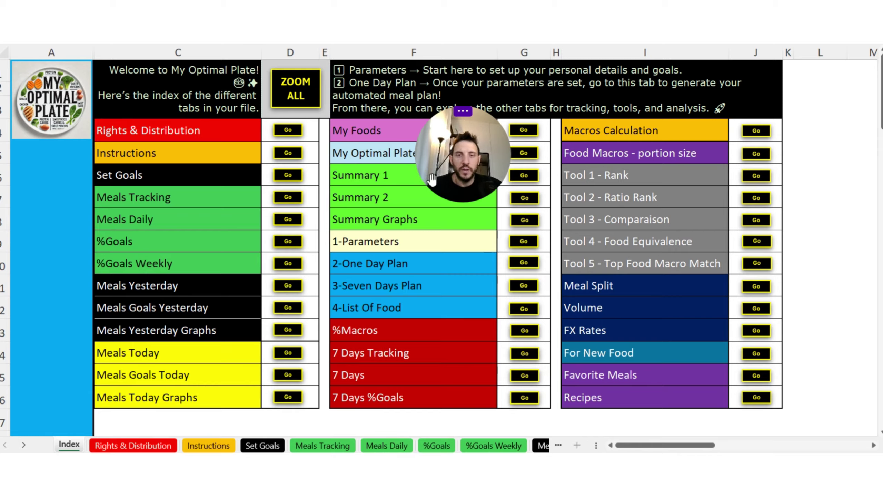
{"action": "left_click", "coordinate": [442, 168]}
{"action": "left_click_drag", "start_coordinate": [445, 148], "coordinate": [442, 134]}
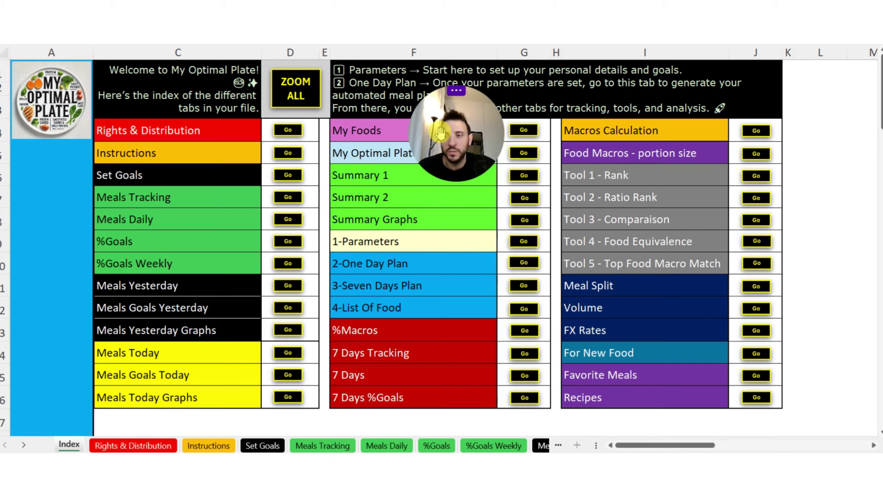